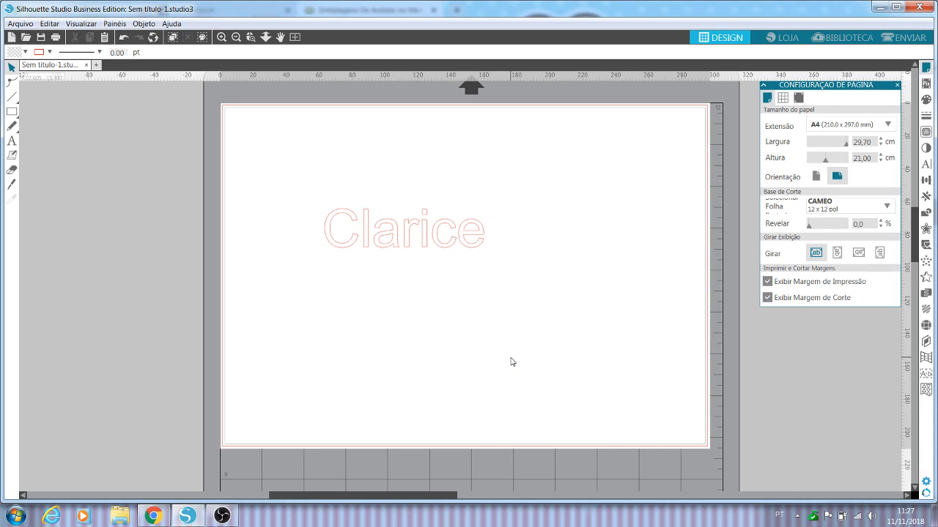
Step: Enlarge the name text proportionally to about 12.3 cm wide and 5.3 cm high
{"action": "left_click", "coordinate": [480, 250]}
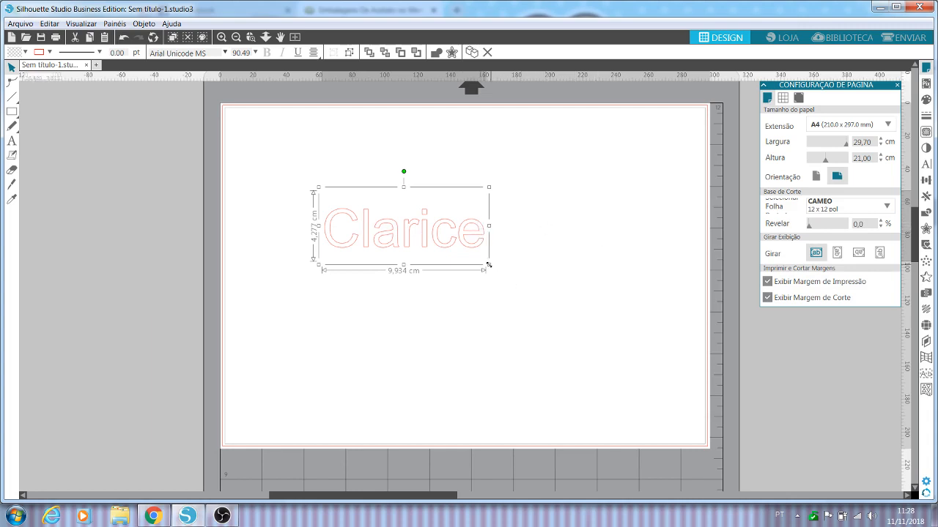
{"action": "left_click_drag", "start_coordinate": [489, 264], "coordinate": [529, 281]}
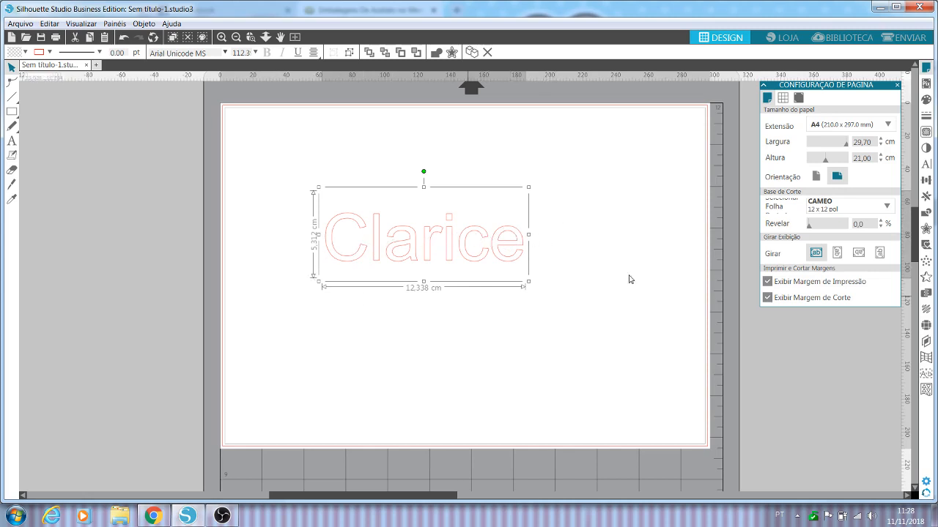
{"action": "left_click", "coordinate": [566, 269]}
Step: Ungroup the enlarged name text into separate letters
{"action": "left_click", "coordinate": [455, 262]}
{"action": "right_click", "coordinate": [454, 262]}
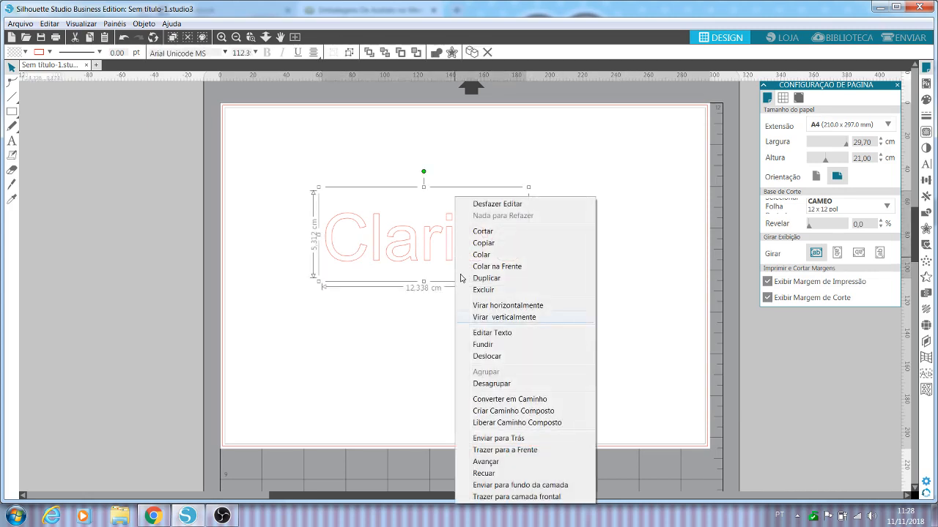
{"action": "left_click", "coordinate": [505, 384]}
{"action": "left_click", "coordinate": [341, 290]}
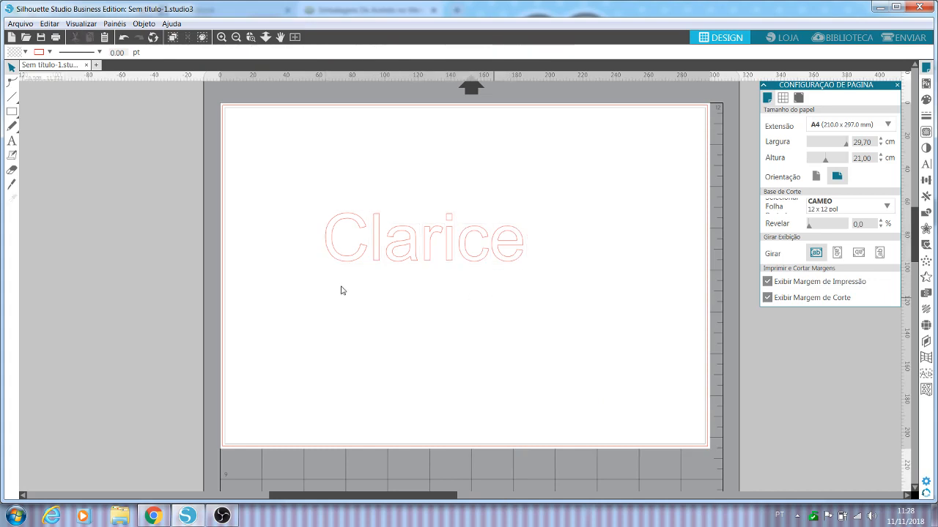
Step: Move the individual letters closer together so that neighbouring outlines overlap
{"action": "left_click_drag", "start_coordinate": [348, 261], "coordinate": [358, 266]}
{"action": "left_click_drag", "start_coordinate": [414, 263], "coordinate": [464, 259]}
{"action": "left_click", "coordinate": [455, 263]}
{"action": "left_click", "coordinate": [442, 277]}
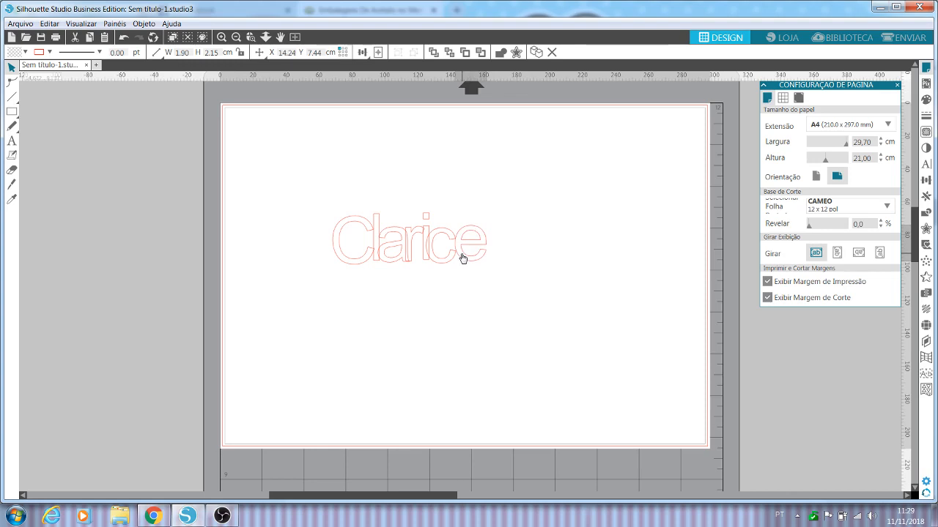
Step: Select all the overlapping letters and weld them into one outline
{"action": "left_click_drag", "start_coordinate": [517, 273], "coordinate": [306, 188]}
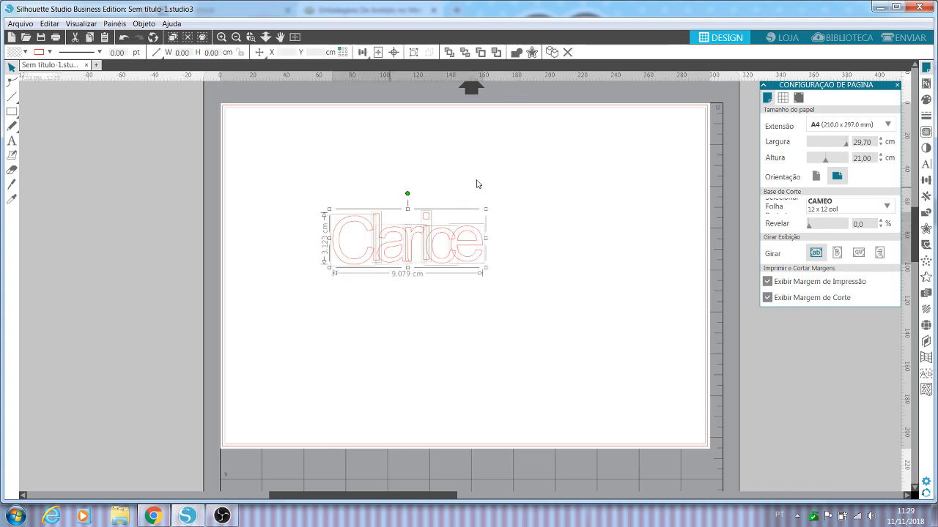
{"action": "right_click", "coordinate": [415, 262]}
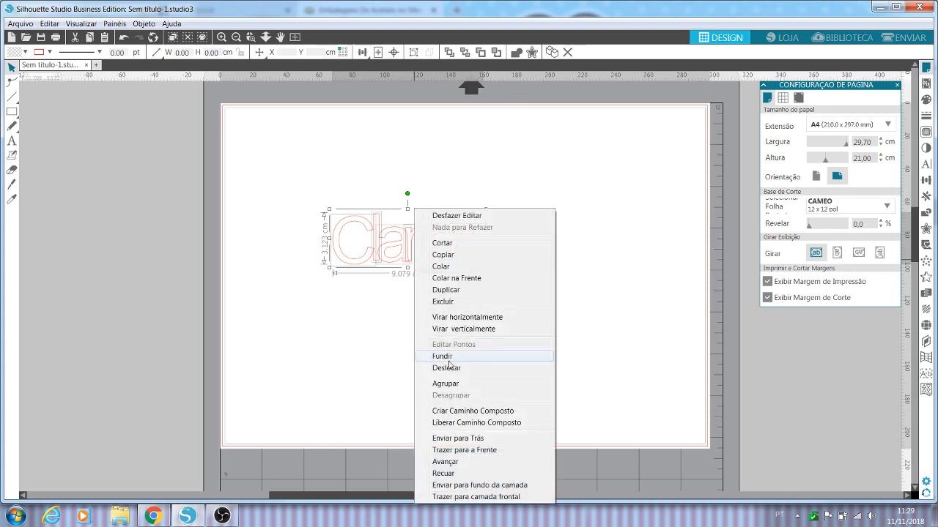
{"action": "left_click", "coordinate": [450, 359]}
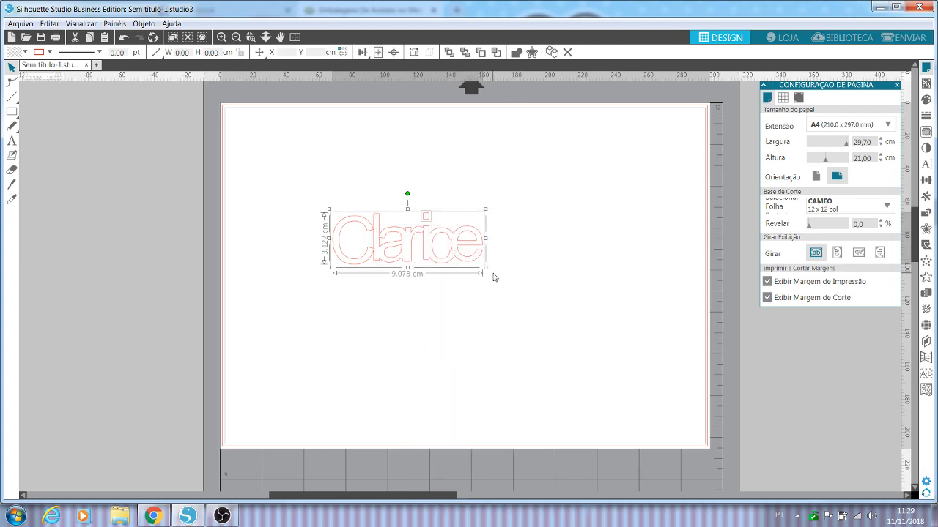
Step: Enlarge the welded lettering without the dot of the i to about 14.5 cm wide and 4.9 cm high
{"action": "left_click", "coordinate": [469, 308]}
{"action": "left_click", "coordinate": [473, 263]}
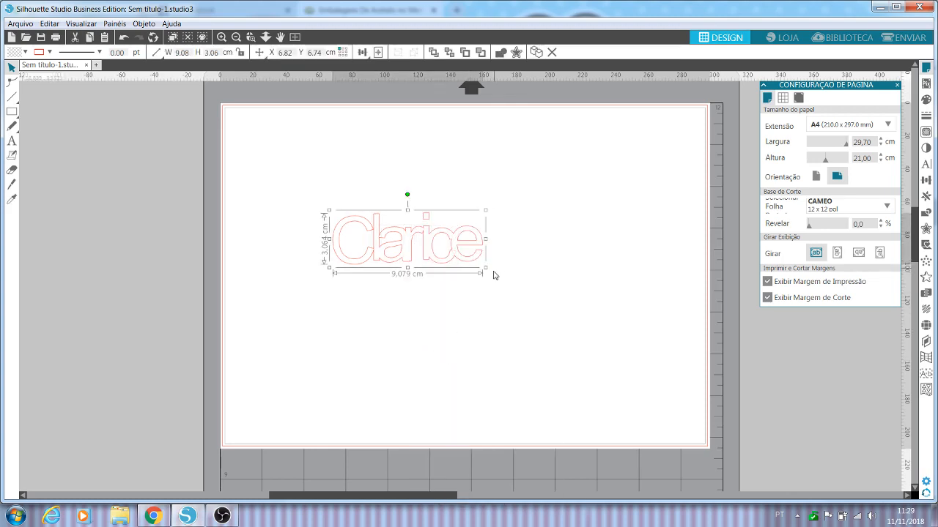
{"action": "left_click_drag", "start_coordinate": [486, 268], "coordinate": [565, 328]}
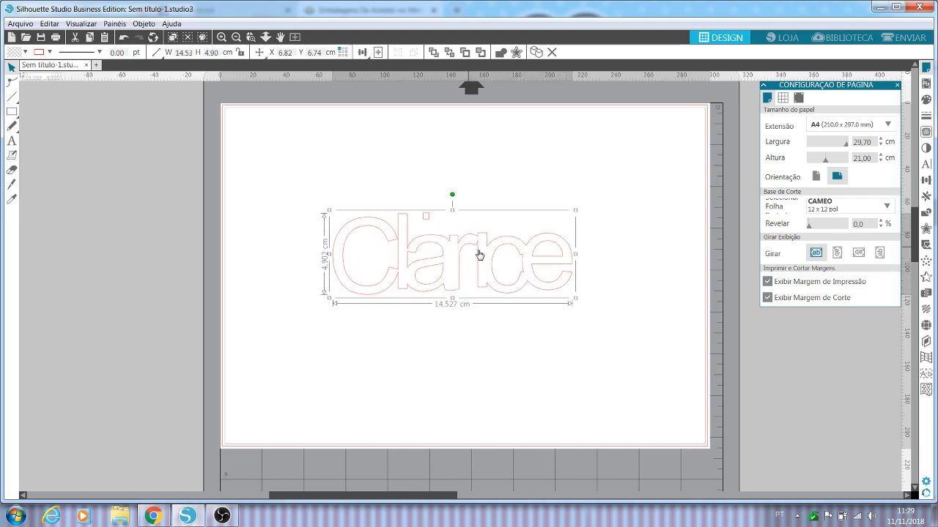
Step: Undo the enlarging, welding, letter moves and ungrouping, back to the original editable name text
{"action": "left_click", "coordinate": [122, 37]}
{"action": "left_click", "coordinate": [122, 38]}
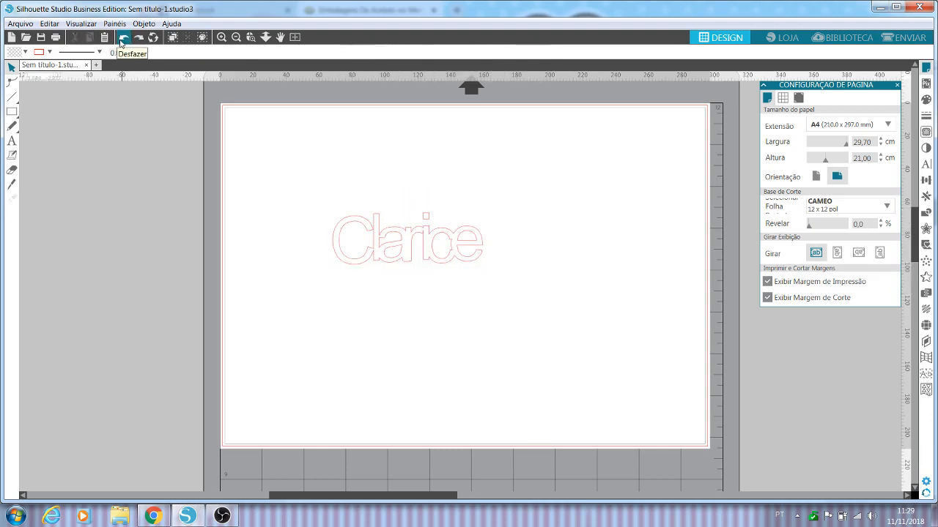
{"action": "left_click", "coordinate": [122, 38]}
{"action": "left_click", "coordinate": [121, 41]}
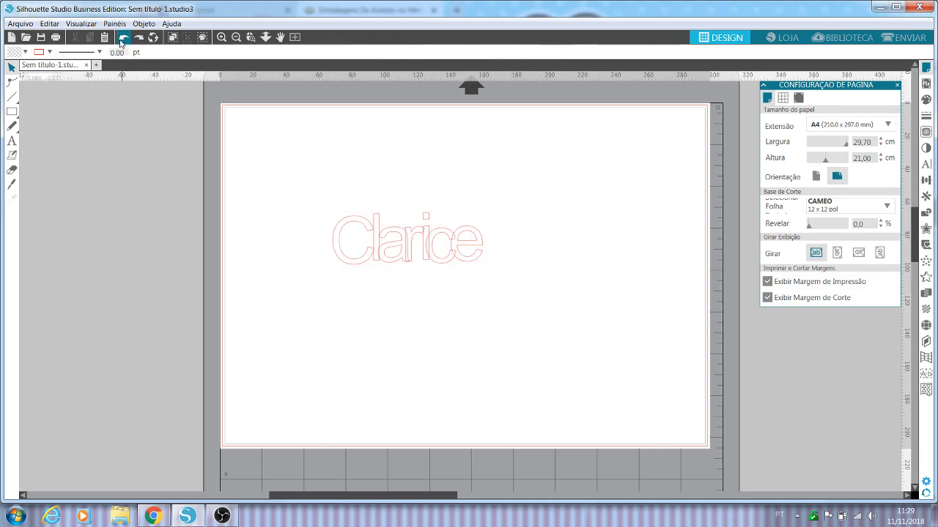
{"action": "left_click", "coordinate": [121, 41]}
{"action": "left_click", "coordinate": [121, 41]}
{"action": "left_click", "coordinate": [120, 41]}
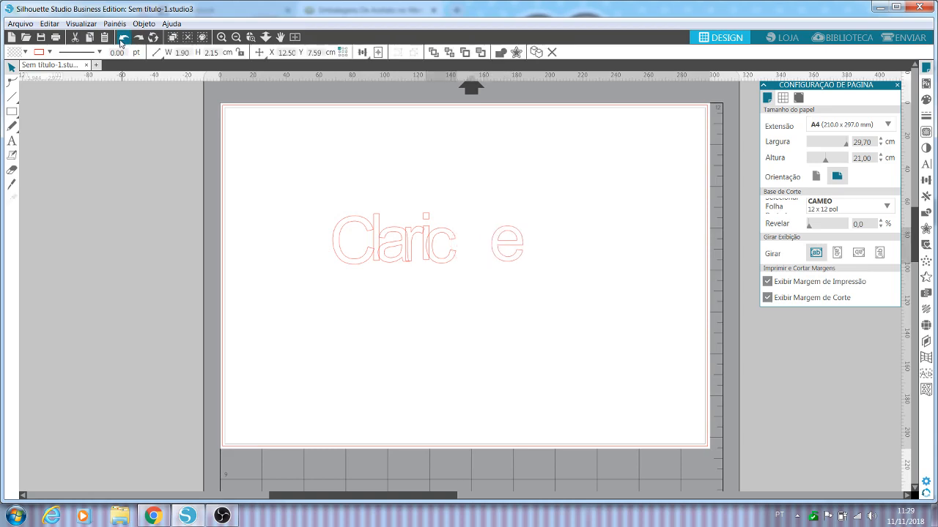
{"action": "left_click", "coordinate": [121, 41]}
{"action": "left_click", "coordinate": [121, 41]}
{"action": "left_click", "coordinate": [120, 41]}
{"action": "left_click", "coordinate": [121, 41]}
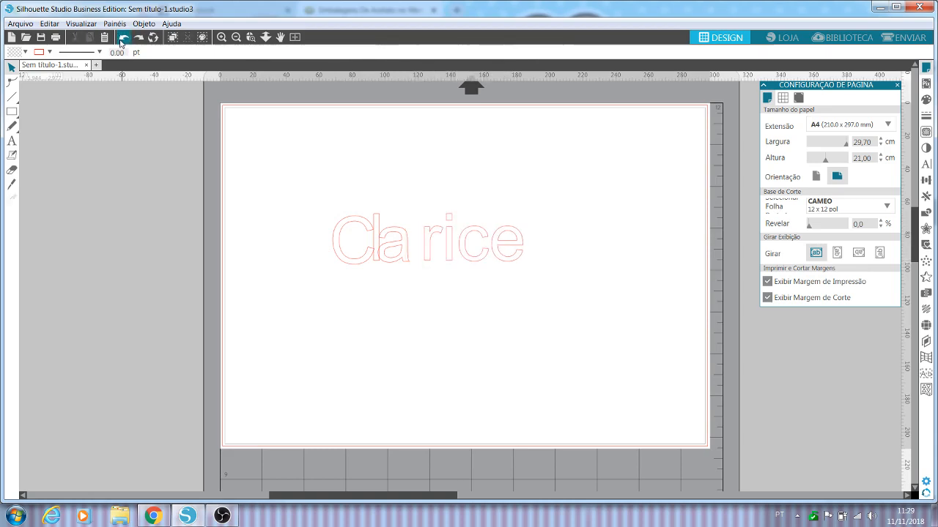
{"action": "left_click", "coordinate": [121, 41]}
{"action": "left_click", "coordinate": [121, 41]}
{"action": "left_click", "coordinate": [121, 41]}
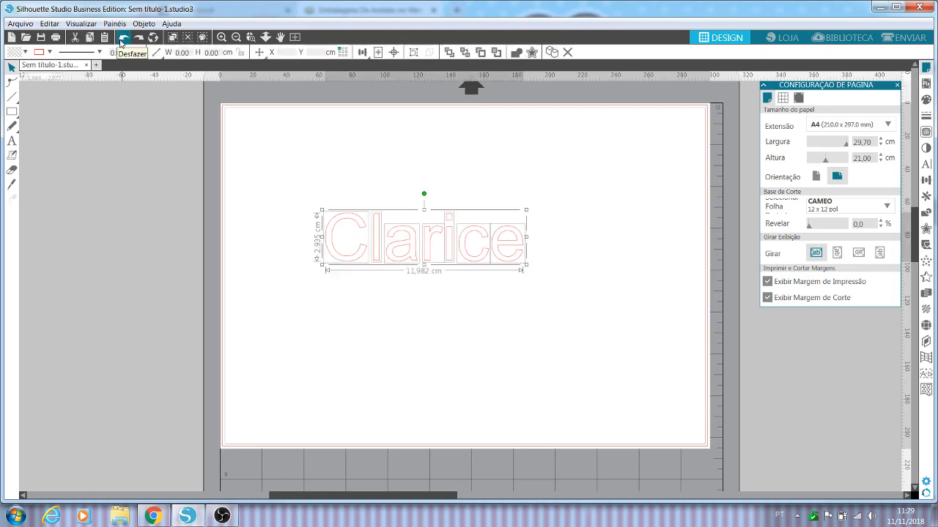
{"action": "left_click", "coordinate": [121, 41]}
{"action": "left_click", "coordinate": [120, 41]}
{"action": "left_click", "coordinate": [121, 41]}
{"action": "key", "text": "ctrl+z"}
{"action": "key", "text": "ctrl+z"}
{"action": "key", "text": "ctrl+z"}
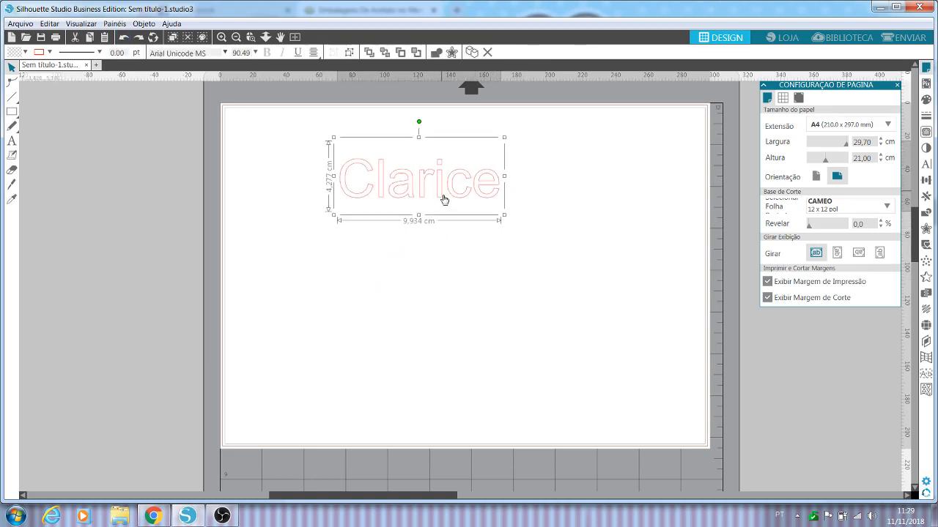
Step: Move the name text lower on the page and set its font to Amarillo
{"action": "left_click_drag", "start_coordinate": [442, 203], "coordinate": [461, 256]}
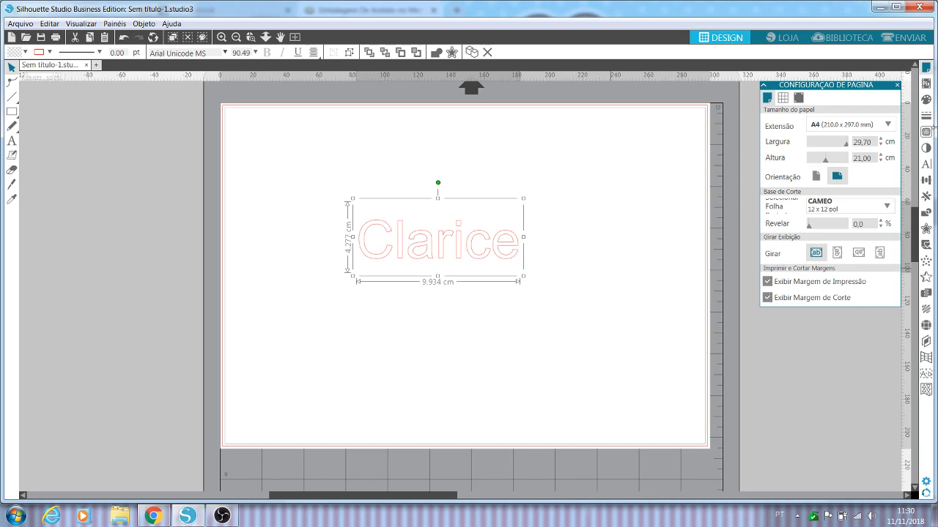
{"action": "left_click", "coordinate": [926, 164]}
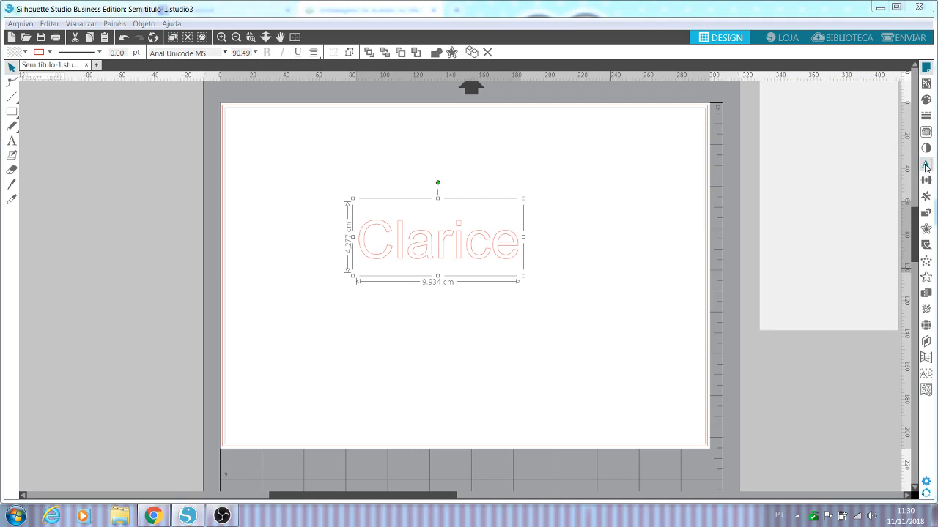
{"action": "left_click", "coordinate": [829, 122]}
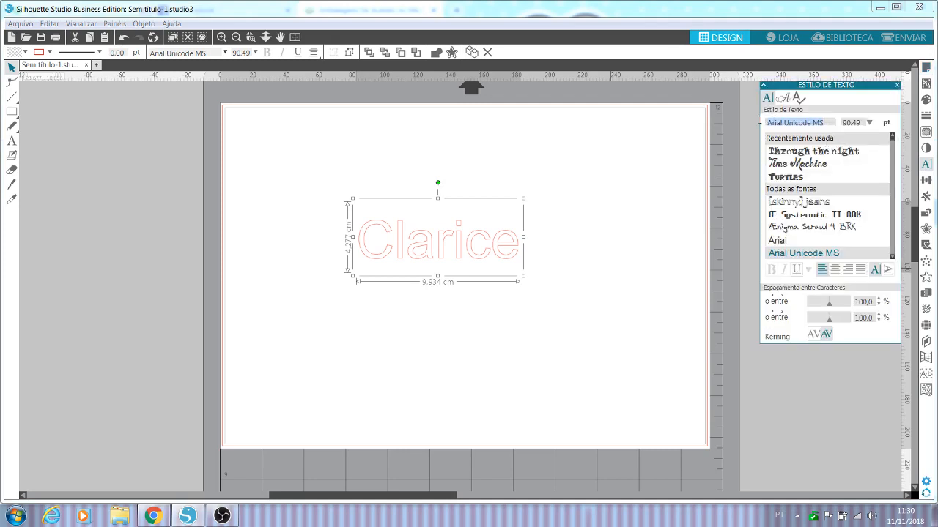
{"action": "type", "text": "arial"}
{"action": "type", "text": "amarillo"}
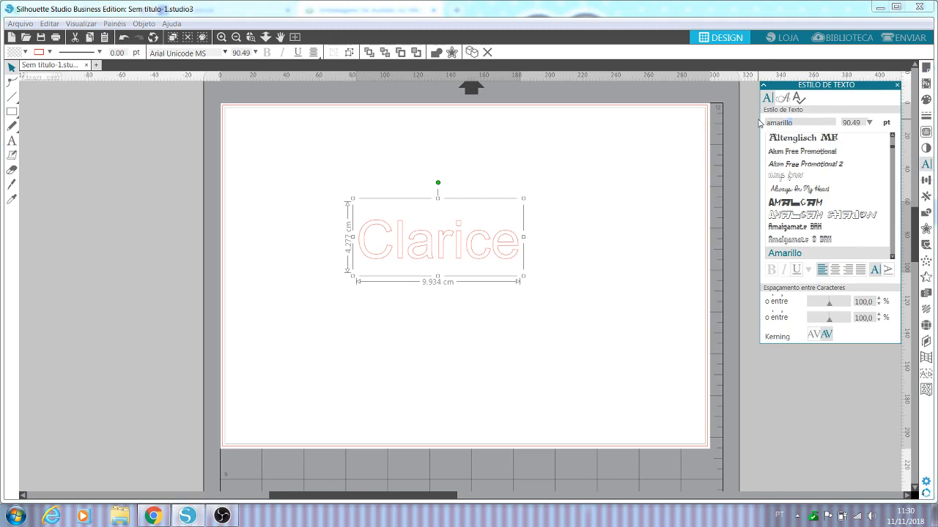
{"action": "key", "text": "Return"}
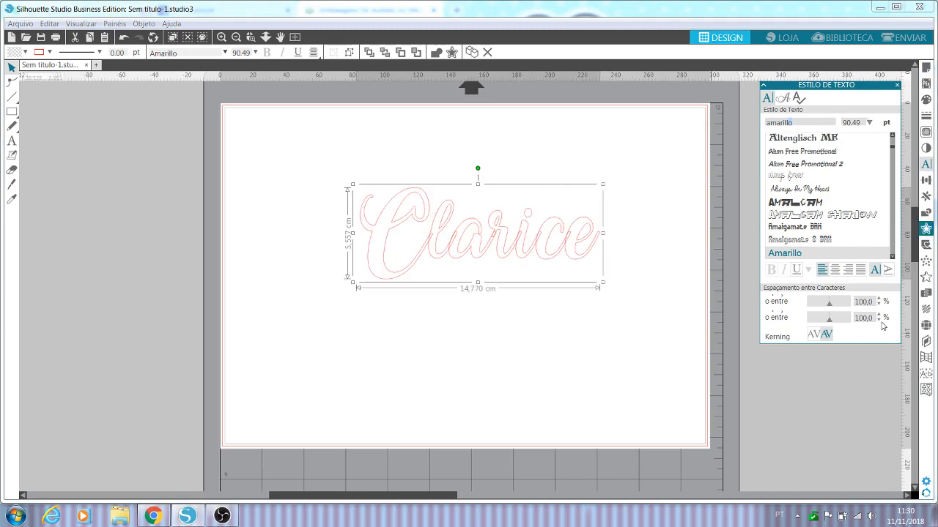
Step: Enlarge the script text proportionally to about 16.5 cm wide and 6.2 cm high, then deselect it
{"action": "left_click_drag", "start_coordinate": [352, 282], "coordinate": [323, 293]}
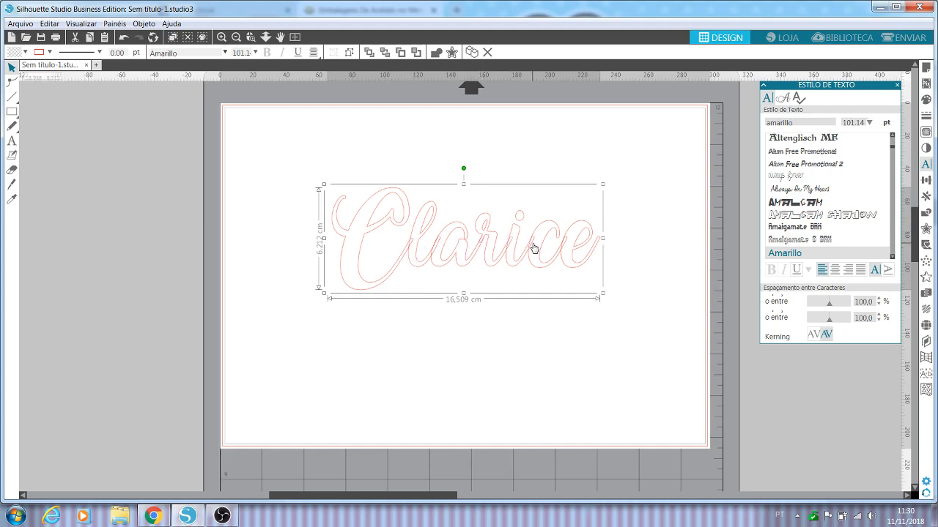
{"action": "left_click", "coordinate": [532, 331]}
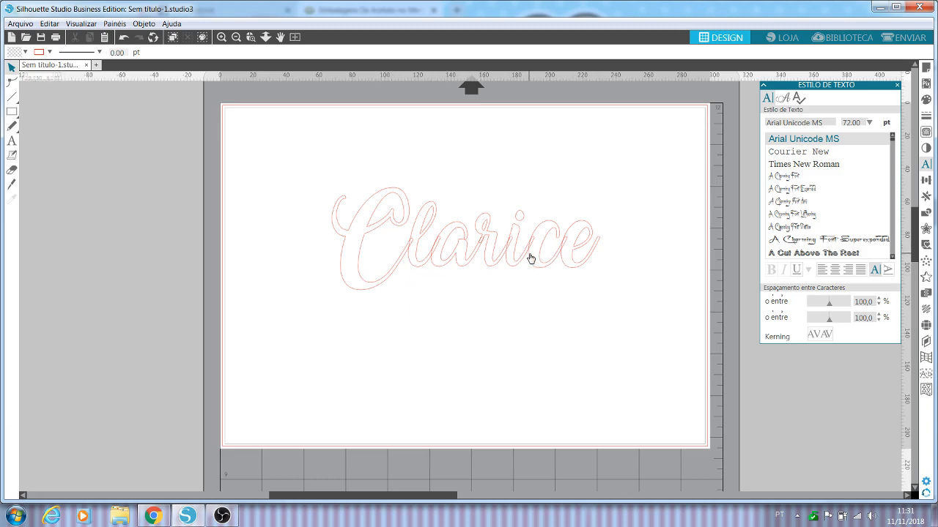
Step: Ungroup the script text and move its first three letters away from the rest of the name
{"action": "left_click", "coordinate": [403, 261]}
{"action": "right_click", "coordinate": [403, 262]}
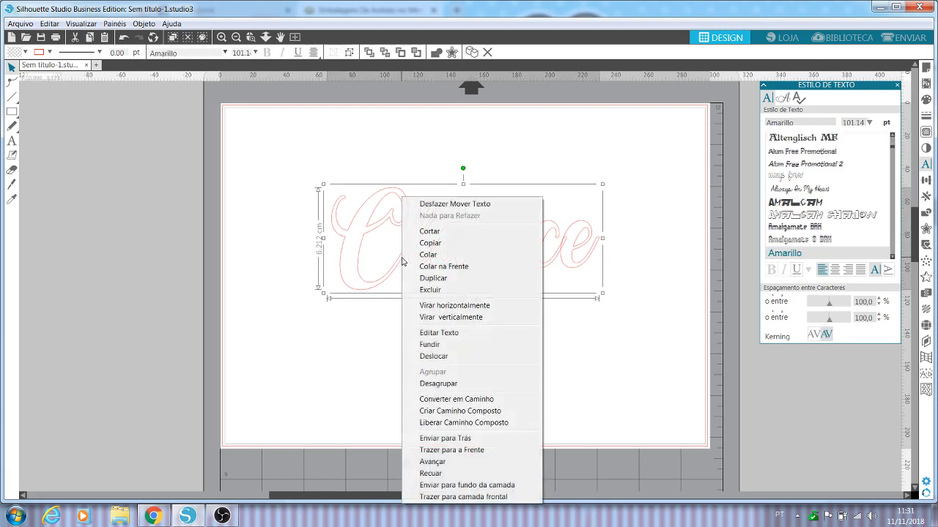
{"action": "left_click", "coordinate": [440, 384]}
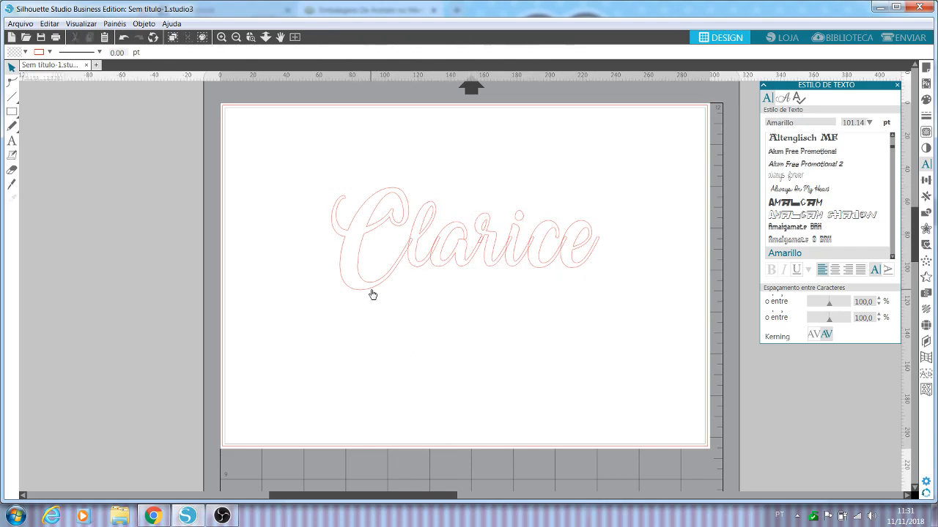
{"action": "left_click_drag", "start_coordinate": [372, 294], "coordinate": [337, 295]}
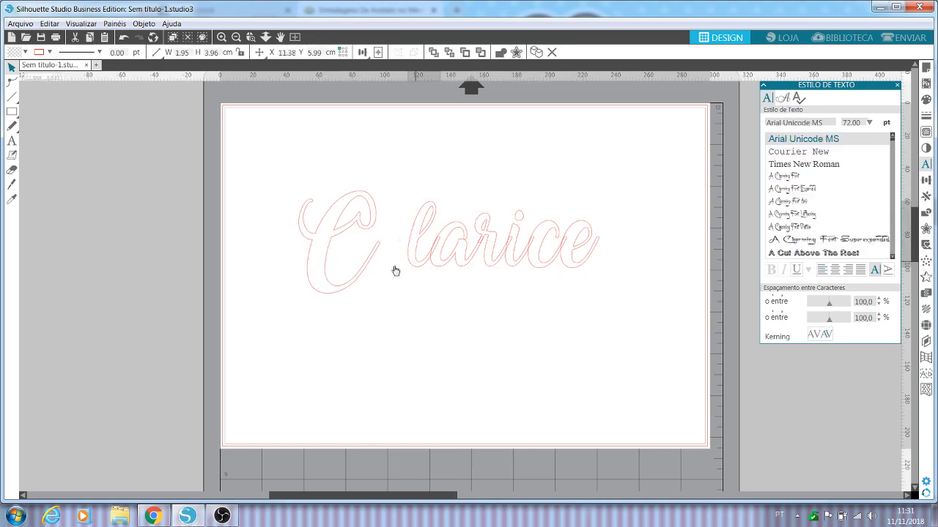
{"action": "left_click_drag", "start_coordinate": [395, 271], "coordinate": [419, 270]}
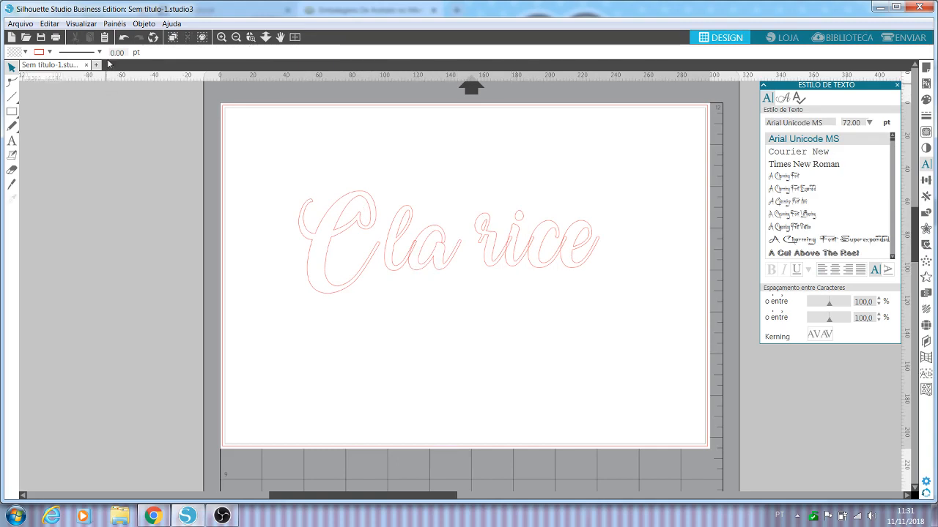
Step: Undo the letter moves and the ungrouping of the script text
{"action": "left_click", "coordinate": [123, 38]}
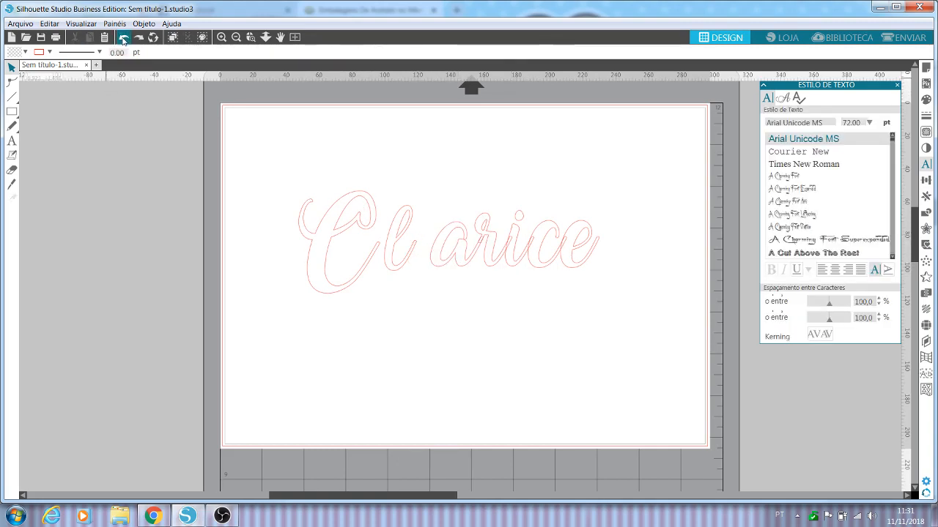
{"action": "left_click", "coordinate": [123, 38]}
{"action": "left_click", "coordinate": [123, 38]}
{"action": "left_click", "coordinate": [123, 38]}
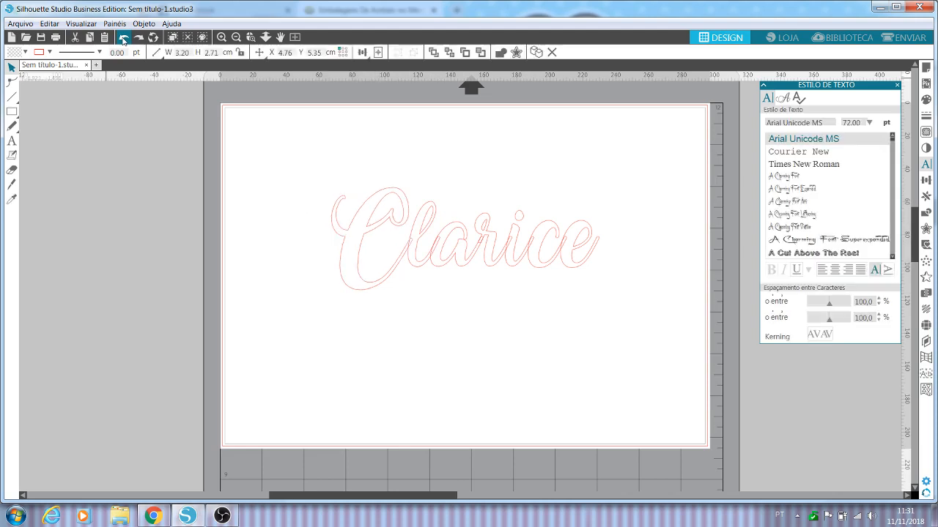
{"action": "left_click", "coordinate": [123, 39]}
{"action": "key", "text": "ctrl+a"}
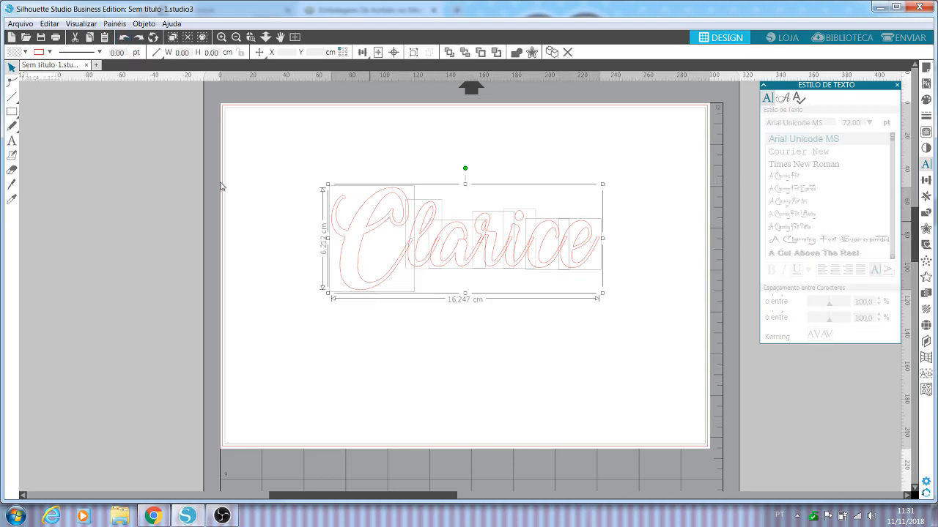
{"action": "left_click", "coordinate": [459, 359]}
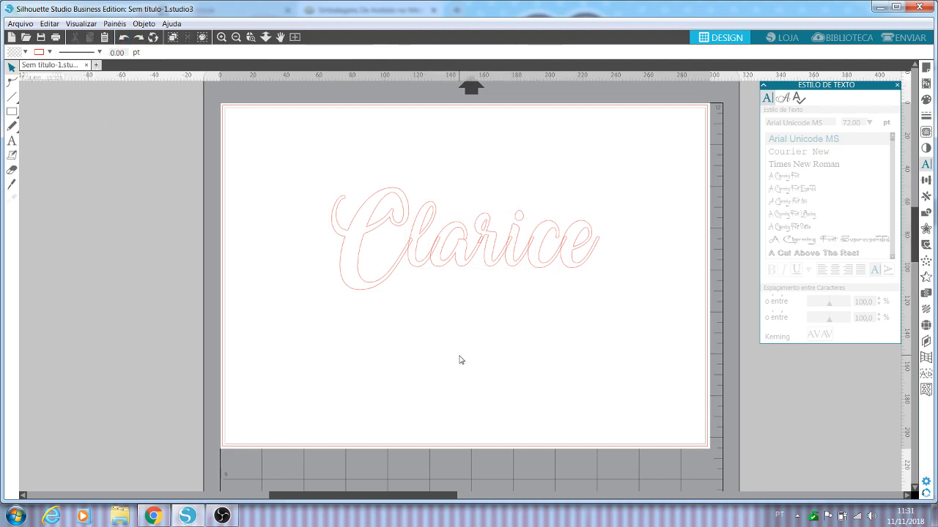
Step: Weld the Amarillo name text so its overlapping letters form one continuous outline
{"action": "left_click", "coordinate": [465, 257]}
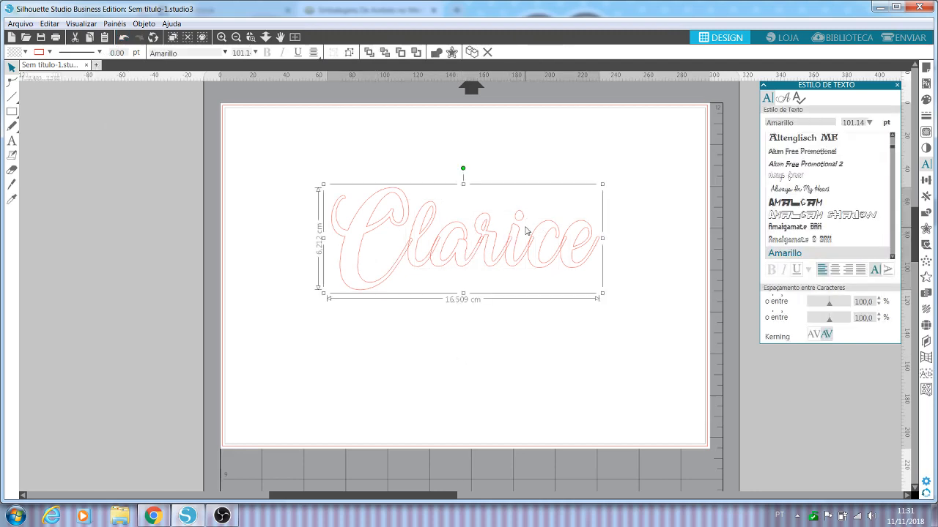
{"action": "left_click", "coordinate": [422, 332]}
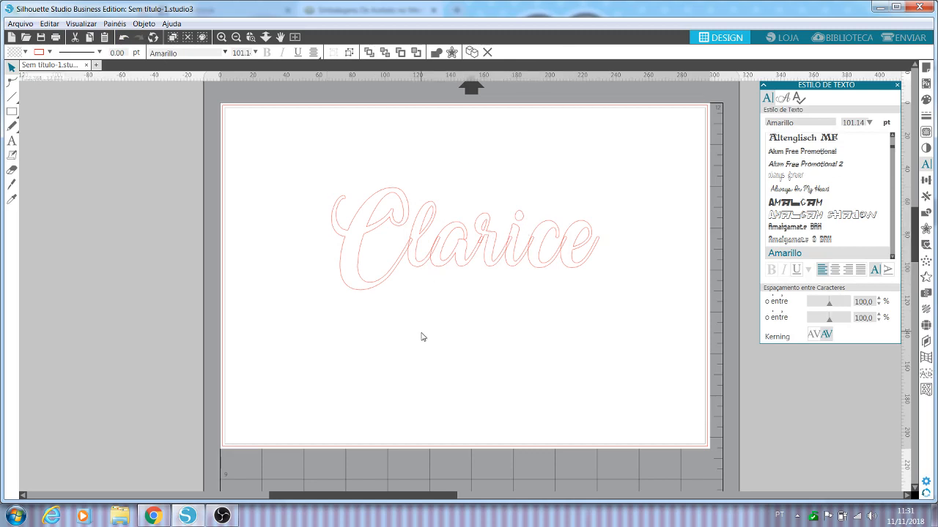
{"action": "right_click", "coordinate": [415, 267]}
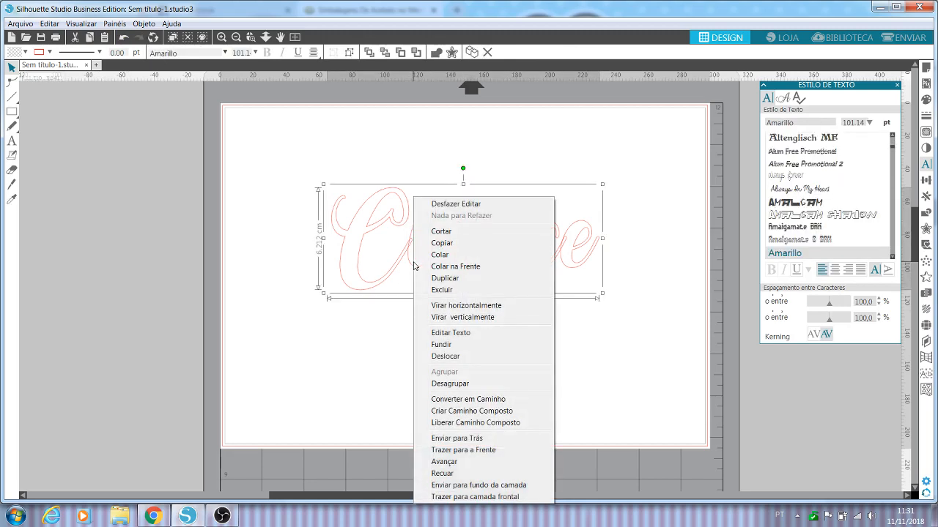
{"action": "left_click", "coordinate": [448, 346]}
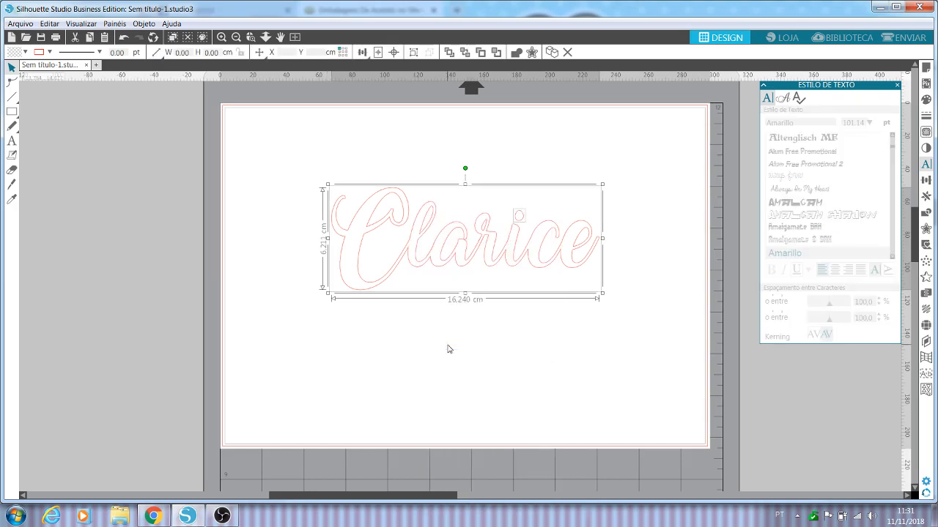
Step: Try moving the welded name outline away from the separate dot of the i, and undo the move
{"action": "left_click", "coordinate": [440, 352]}
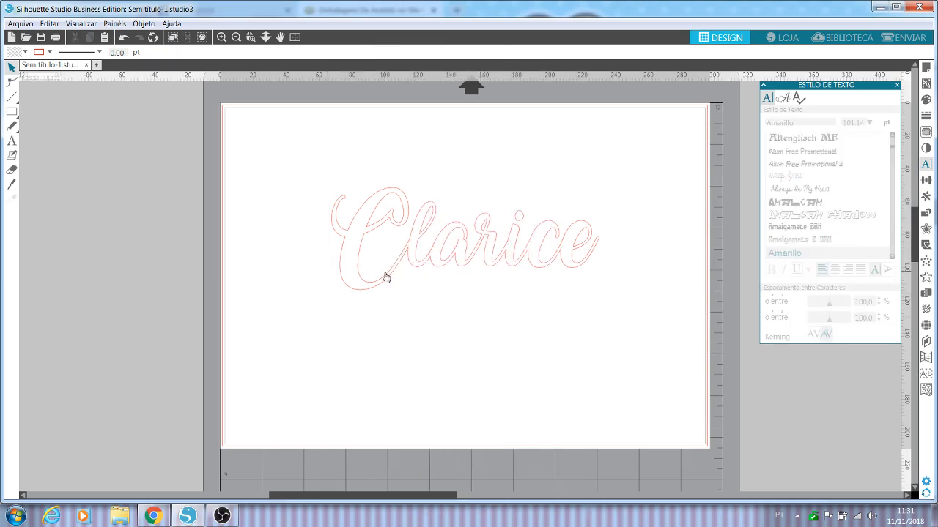
{"action": "left_click", "coordinate": [442, 269]}
{"action": "right_click", "coordinate": [442, 268]}
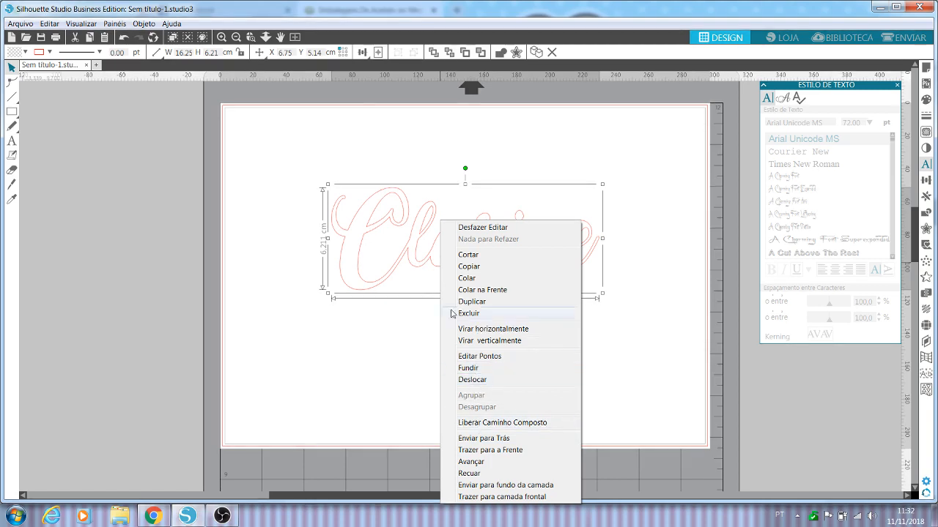
{"action": "left_click", "coordinate": [407, 296]}
{"action": "left_click_drag", "start_coordinate": [386, 286], "coordinate": [343, 277]}
{"action": "left_click", "coordinate": [342, 277]}
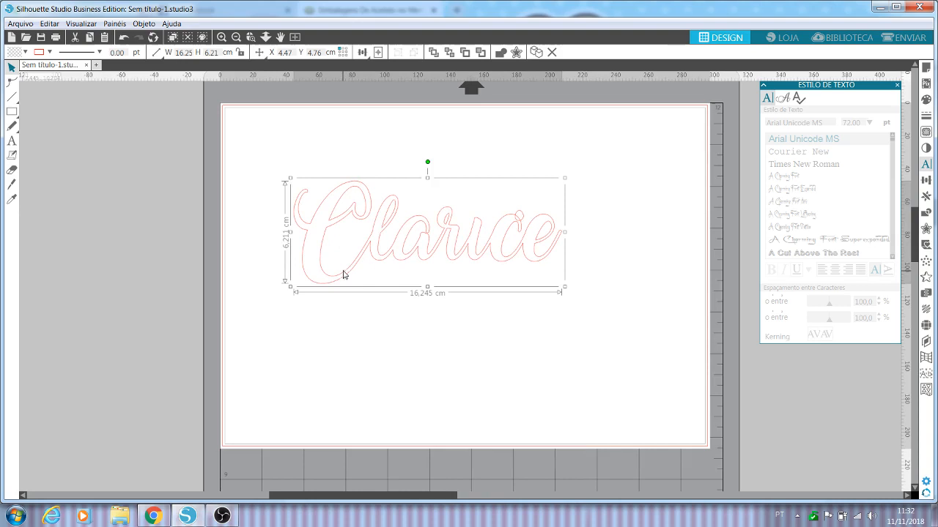
{"action": "left_click", "coordinate": [123, 38]}
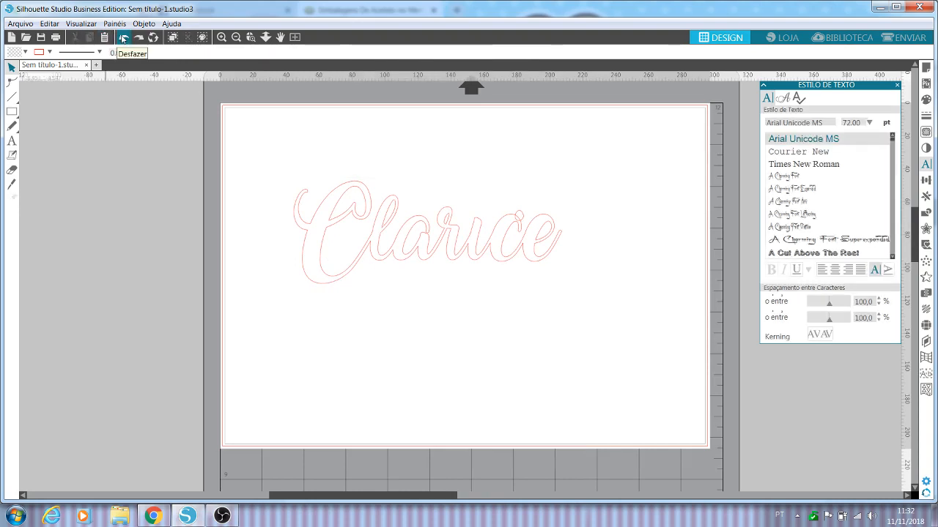
{"action": "left_click", "coordinate": [123, 38]}
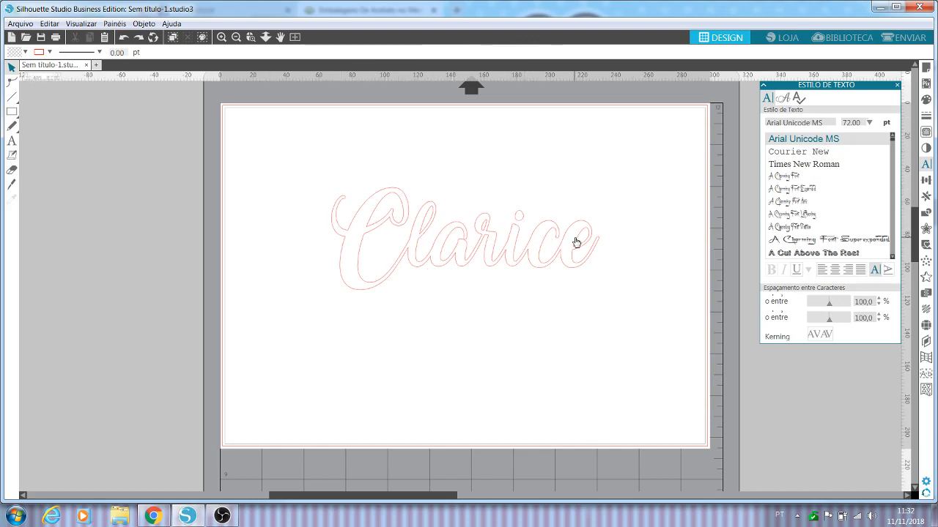
Step: Try raising the separate dot higher above the i, undo the change, and deselect the dot
{"action": "left_click", "coordinate": [523, 218]}
{"action": "left_click_drag", "start_coordinate": [523, 218], "coordinate": [523, 198]}
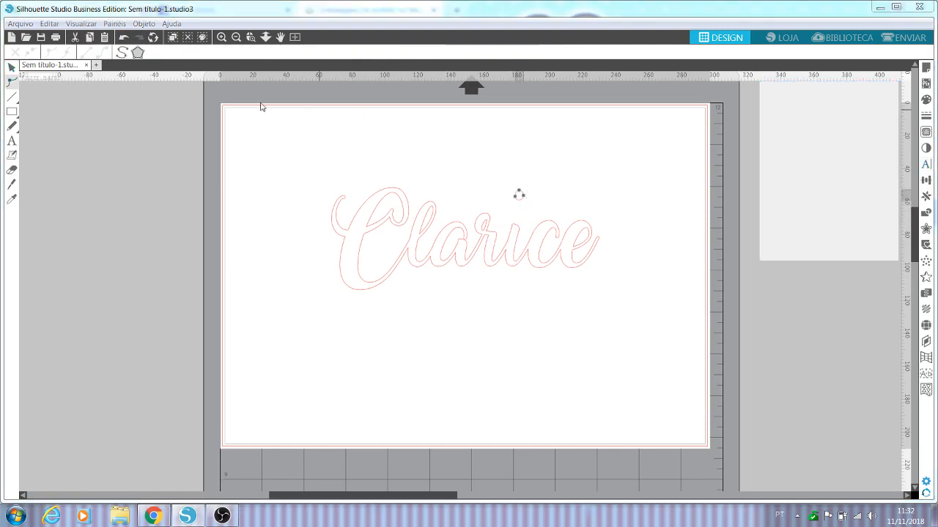
{"action": "left_click", "coordinate": [124, 38]}
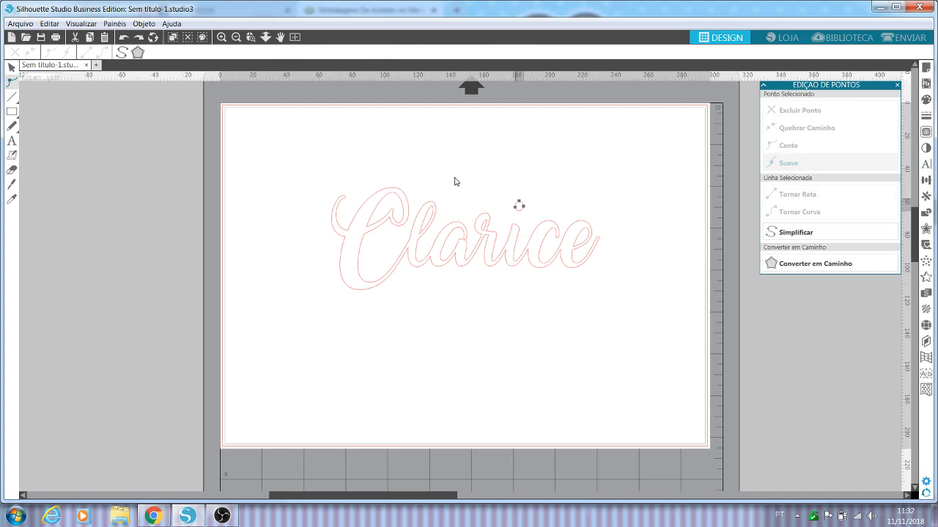
{"action": "left_click", "coordinate": [123, 39]}
{"action": "left_click", "coordinate": [123, 39]}
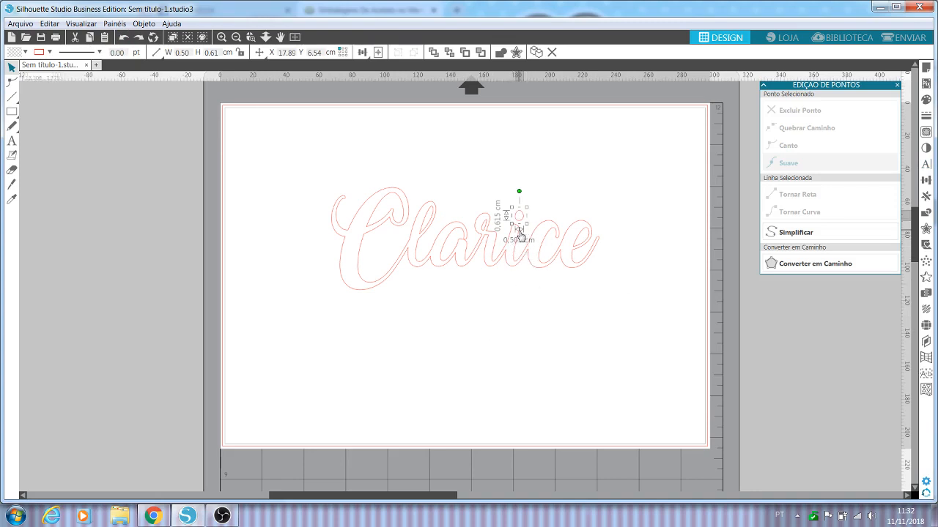
{"action": "left_click", "coordinate": [544, 347]}
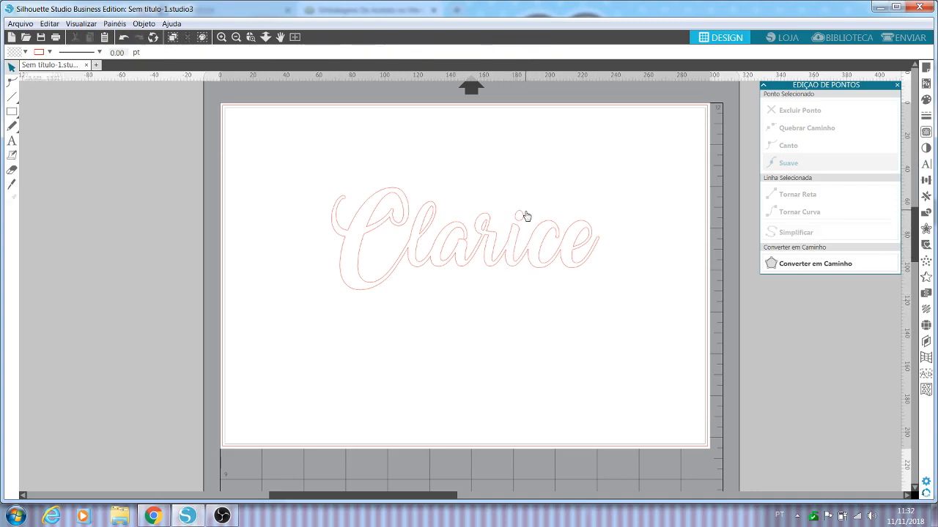
Step: Enlarge the i's dot to about 0.62 × 0.76 cm and lower it so it overlaps the stem
{"action": "left_click", "coordinate": [525, 220]}
{"action": "left_click_drag", "start_coordinate": [524, 220], "coordinate": [526, 211]}
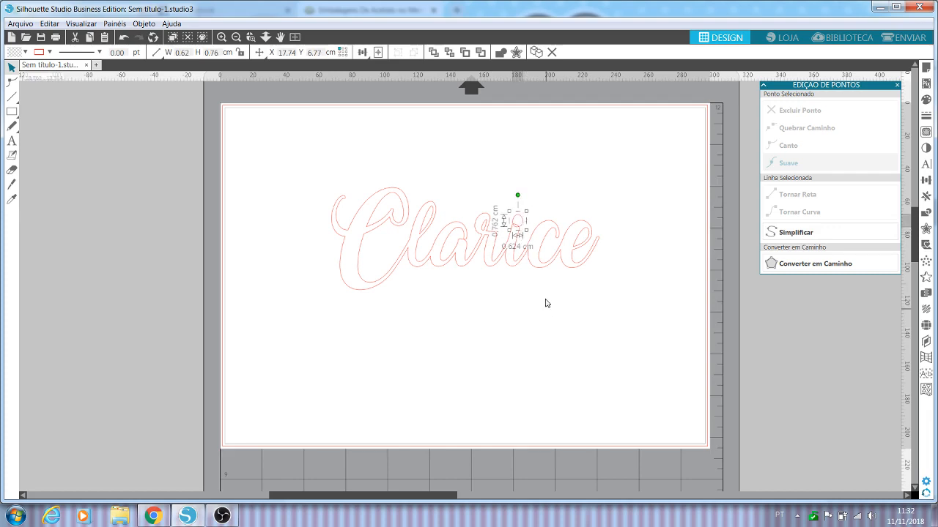
{"action": "left_click", "coordinate": [571, 172]}
Step: Weld the enlarged dot and the rest of the name into a single outline
{"action": "left_click_drag", "start_coordinate": [545, 203], "coordinate": [515, 233]}
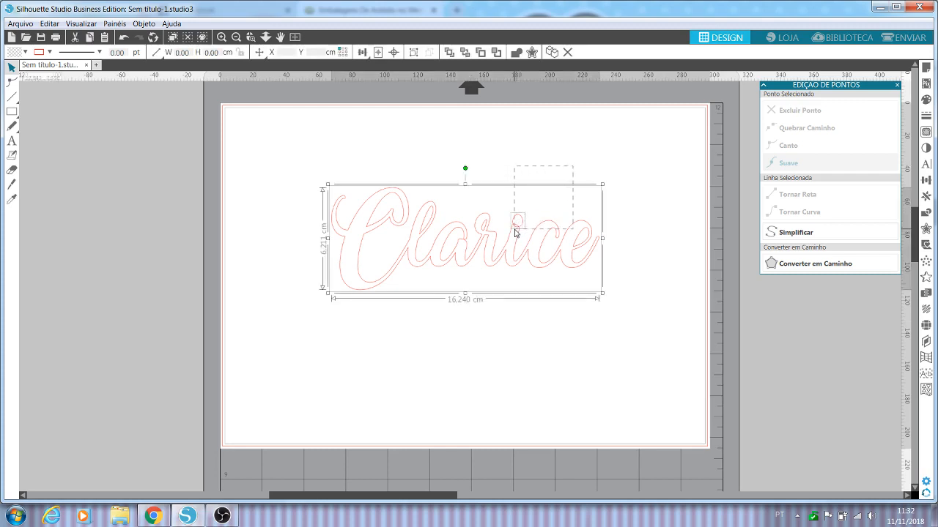
{"action": "right_click", "coordinate": [516, 233]}
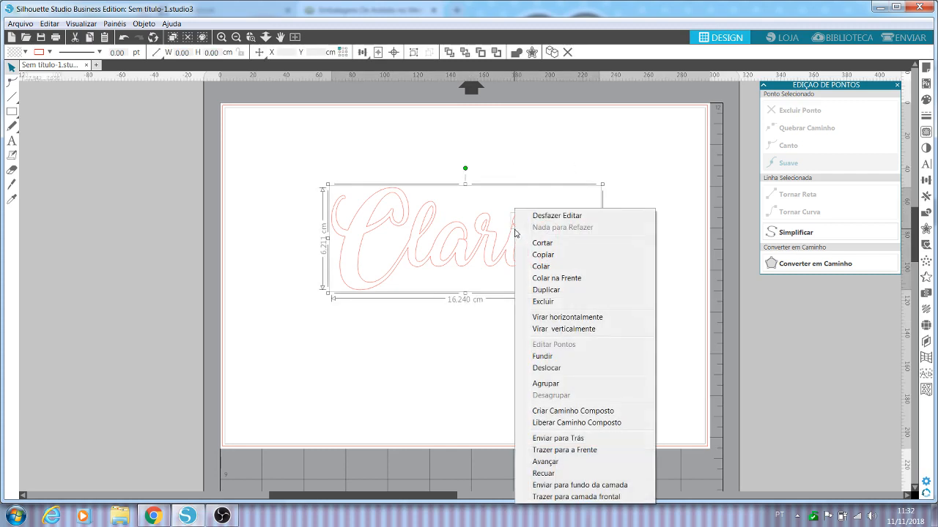
{"action": "left_click", "coordinate": [553, 358]}
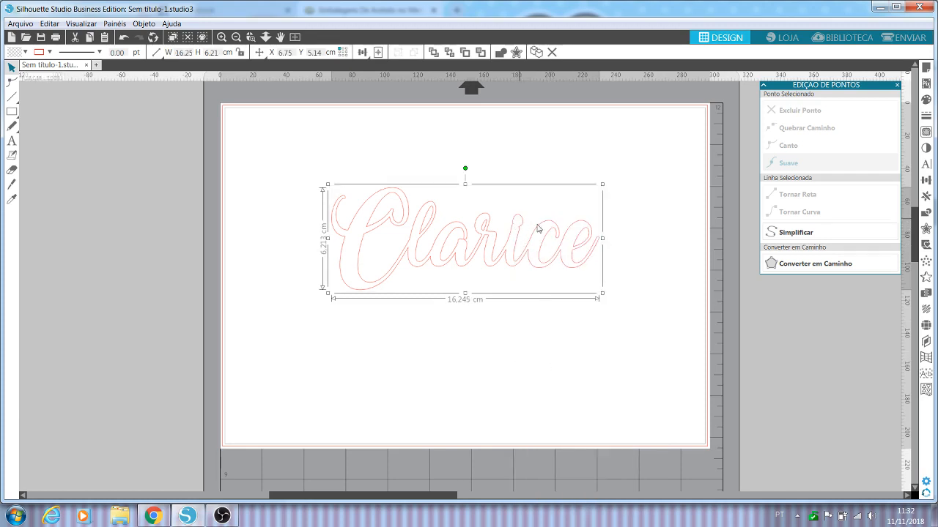
Step: Move the fully welded name to about X 5.18 cm, Y 3.33 cm on the page and deselect it
{"action": "left_click_drag", "start_coordinate": [464, 262], "coordinate": [461, 230]}
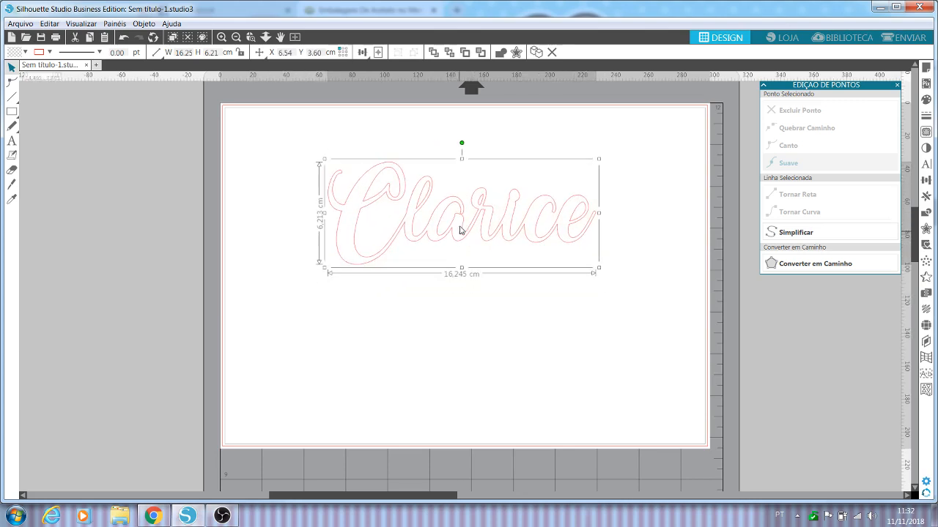
{"action": "left_click", "coordinate": [520, 335]}
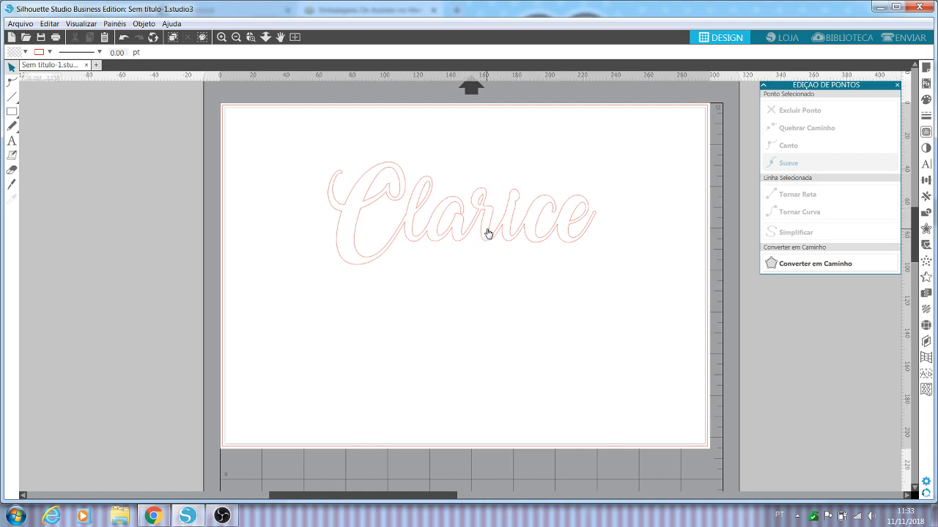
{"action": "left_click_drag", "start_coordinate": [422, 243], "coordinate": [397, 234]}
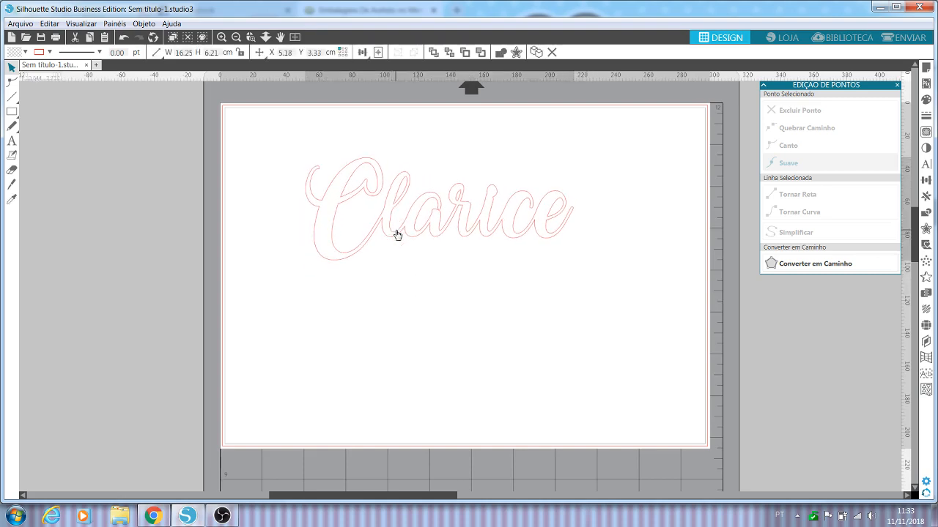
{"action": "left_click", "coordinate": [397, 233]}
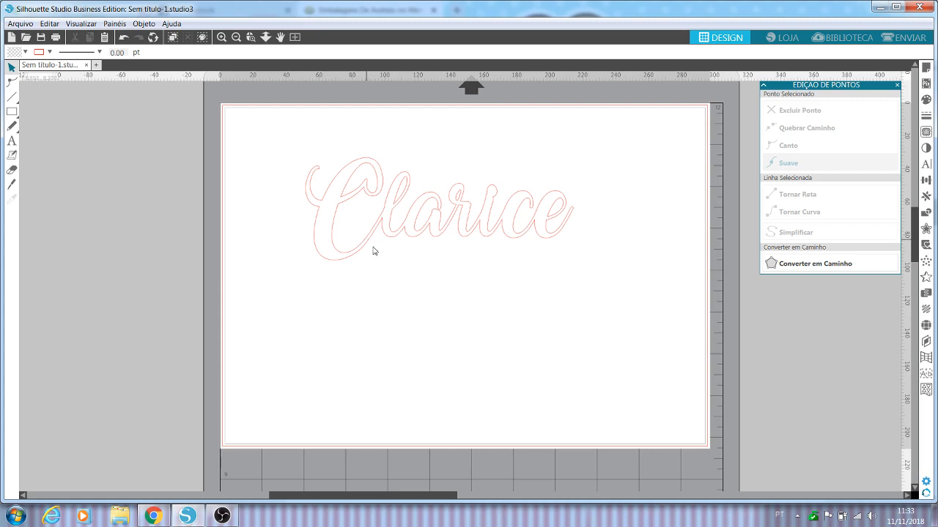
{"action": "left_click", "coordinate": [410, 181]}
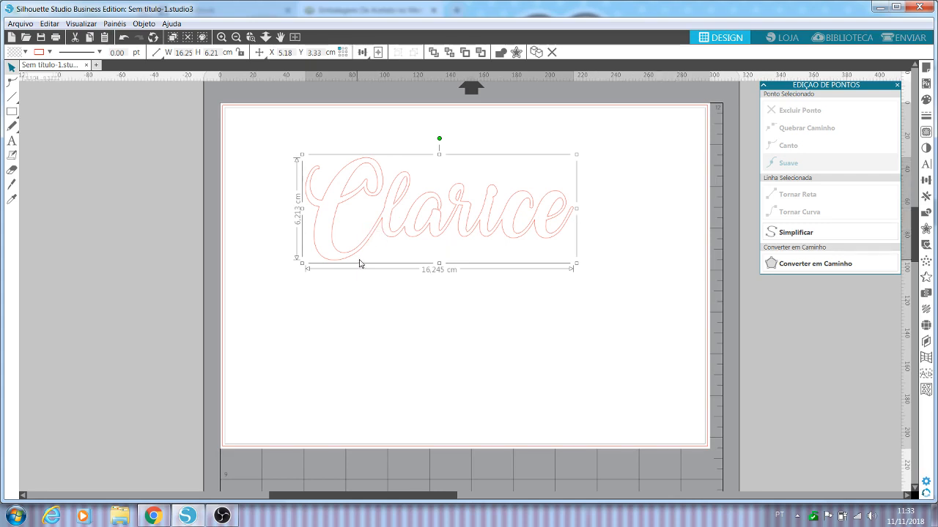
{"action": "left_click", "coordinate": [428, 283]}
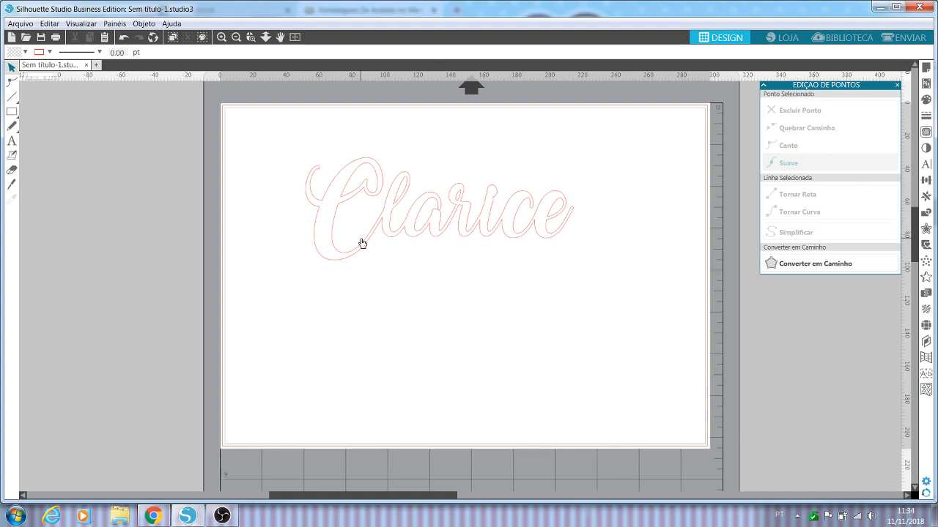
Step: Create a 0.200 cm rounded offset around the welded name and move the original name below the offset outline
{"action": "left_click", "coordinate": [396, 210]}
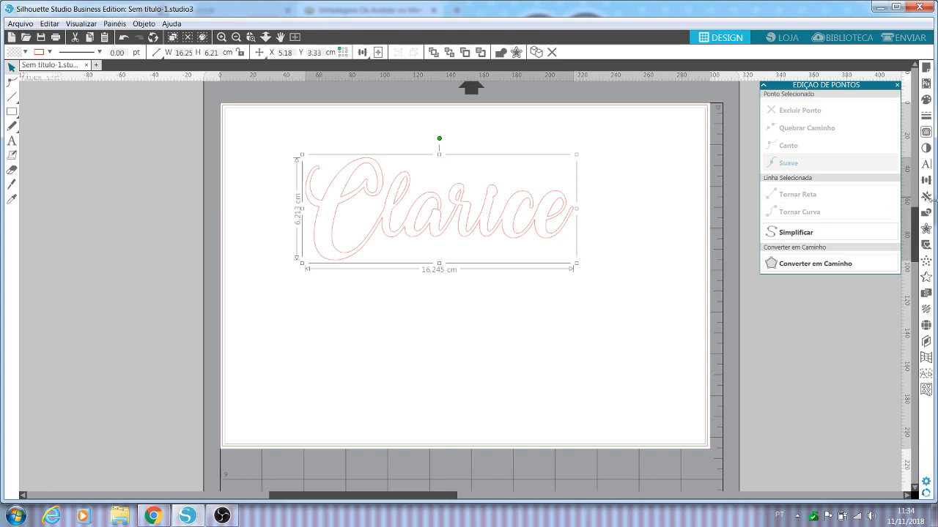
{"action": "left_click", "coordinate": [926, 228]}
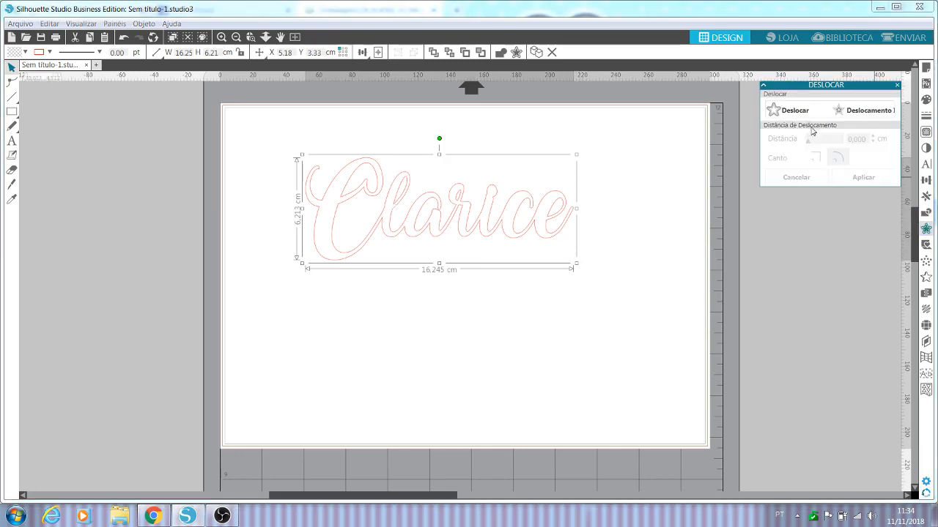
{"action": "left_click", "coordinate": [794, 111]}
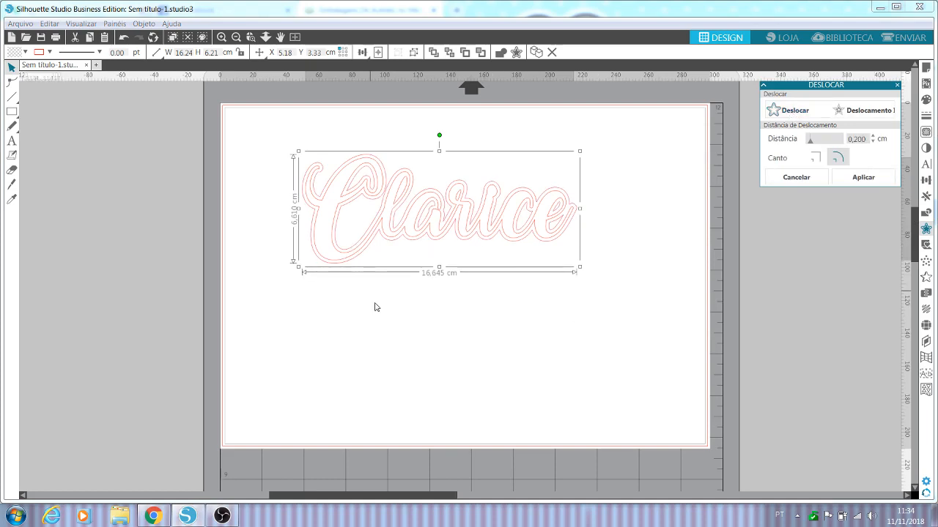
{"action": "left_click", "coordinate": [636, 152]}
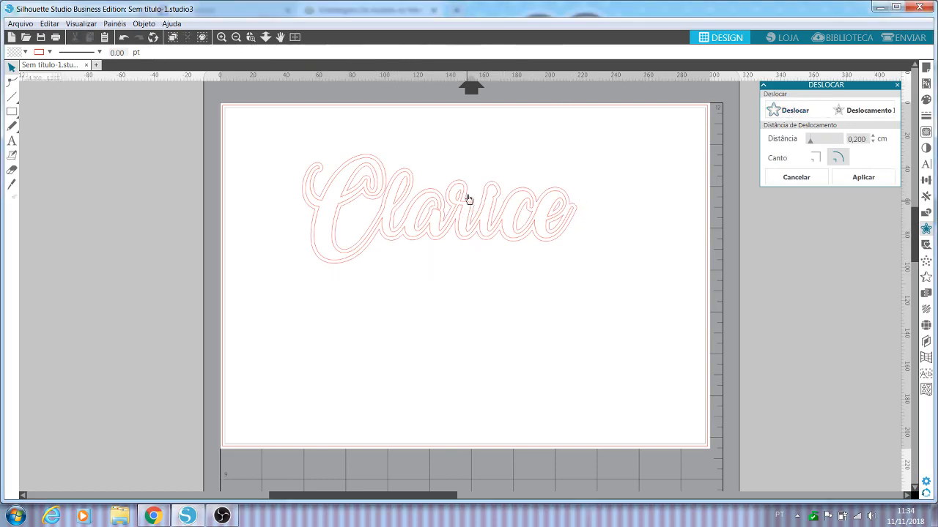
{"action": "left_click_drag", "start_coordinate": [465, 190], "coordinate": [463, 336]}
{"action": "left_click", "coordinate": [534, 247]}
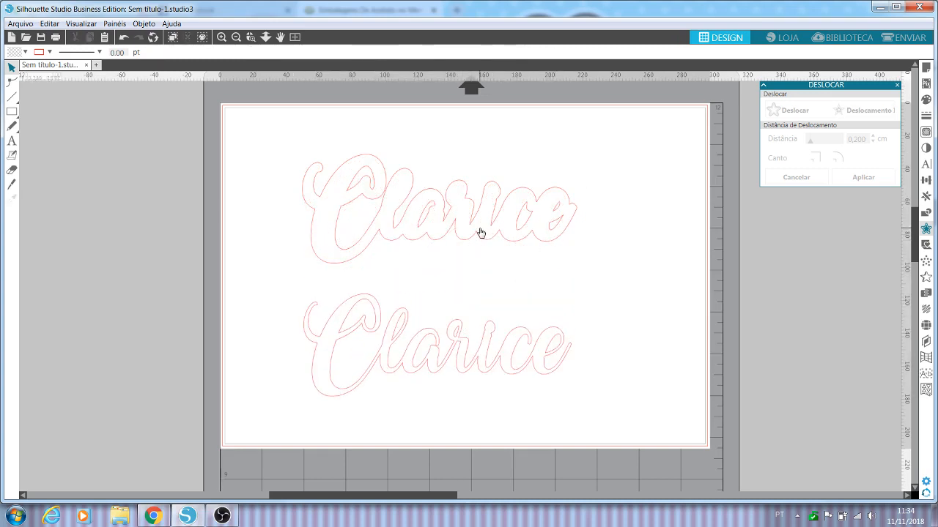
Step: Undo the move of the original name and the 0.200 cm offset
{"action": "left_click", "coordinate": [122, 37]}
{"action": "left_click", "coordinate": [122, 37]}
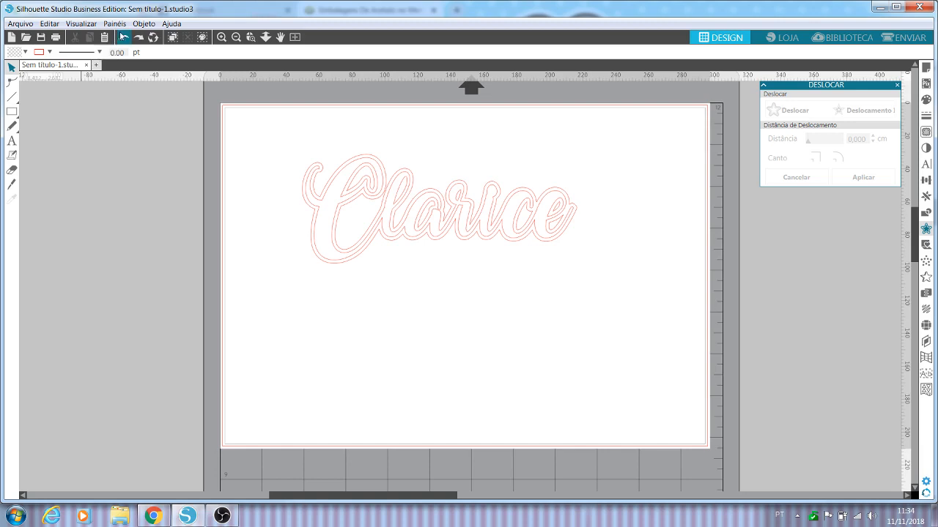
{"action": "left_click", "coordinate": [122, 38]}
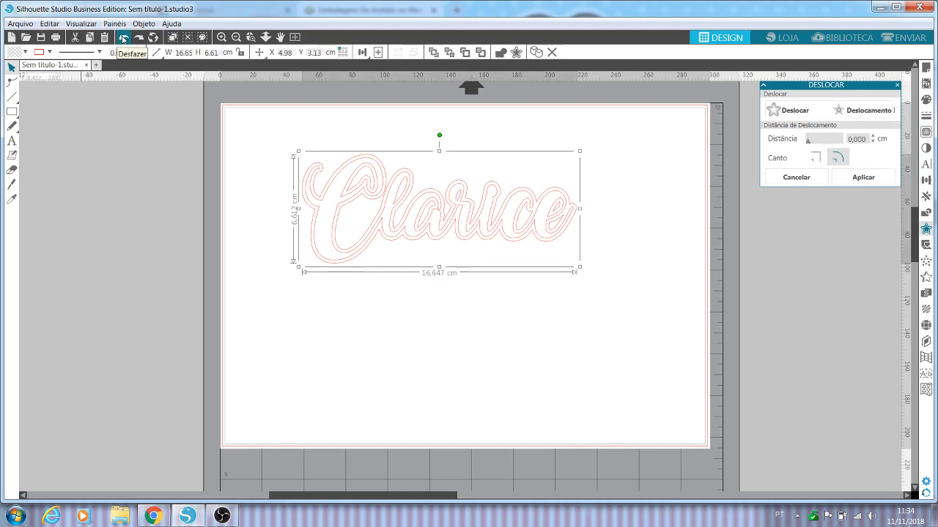
{"action": "left_click", "coordinate": [122, 38]}
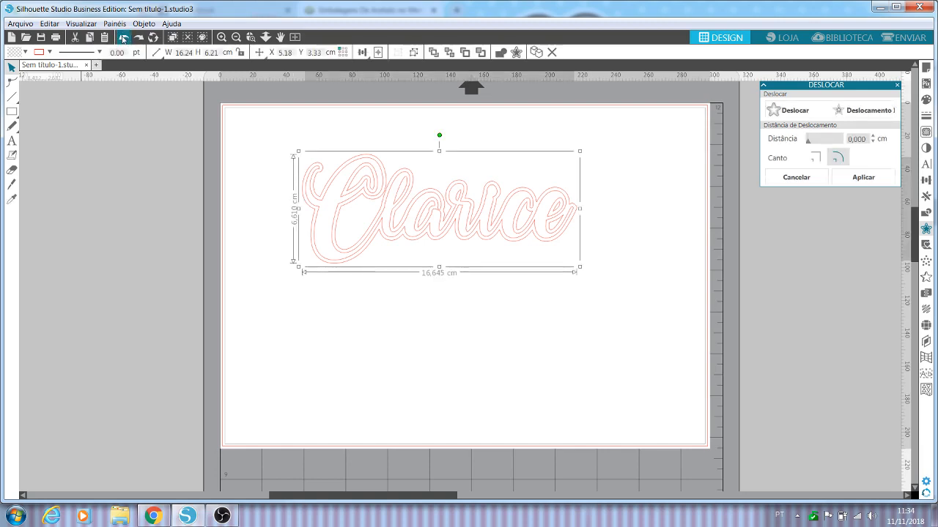
{"action": "left_click", "coordinate": [122, 38]}
Step: Create a rounded offset around the welded name with the distance reduced to 0.090 cm
{"action": "left_click", "coordinate": [813, 118]}
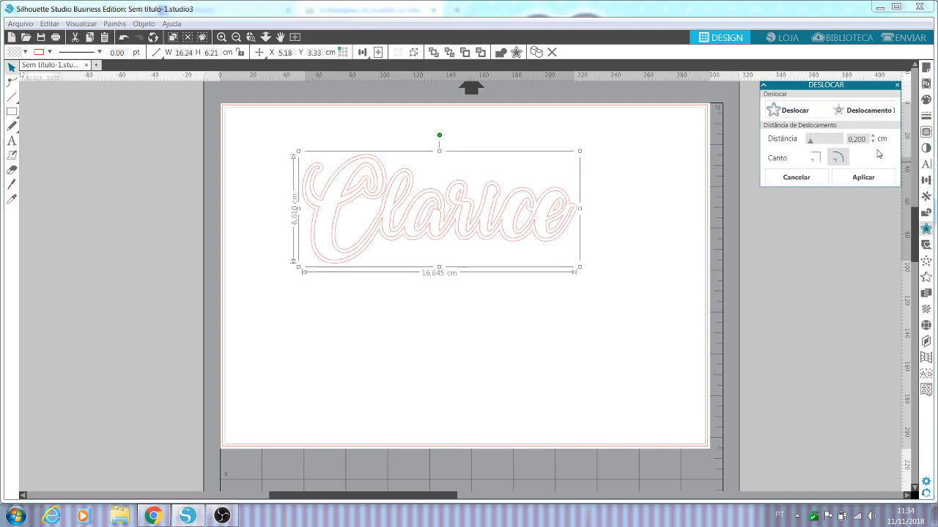
{"action": "left_click", "coordinate": [872, 141]}
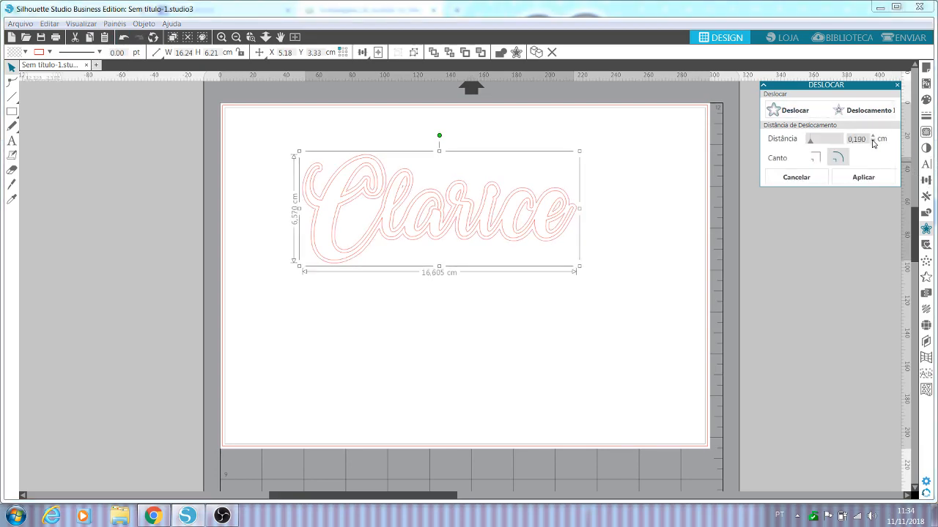
{"action": "left_click", "coordinate": [872, 143]}
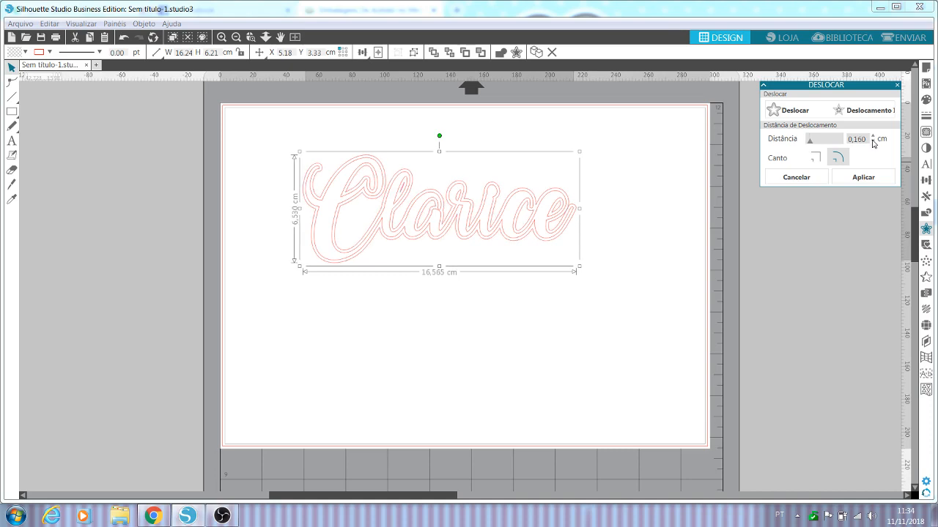
{"action": "left_click", "coordinate": [873, 142]}
{"action": "left_click", "coordinate": [873, 142]}
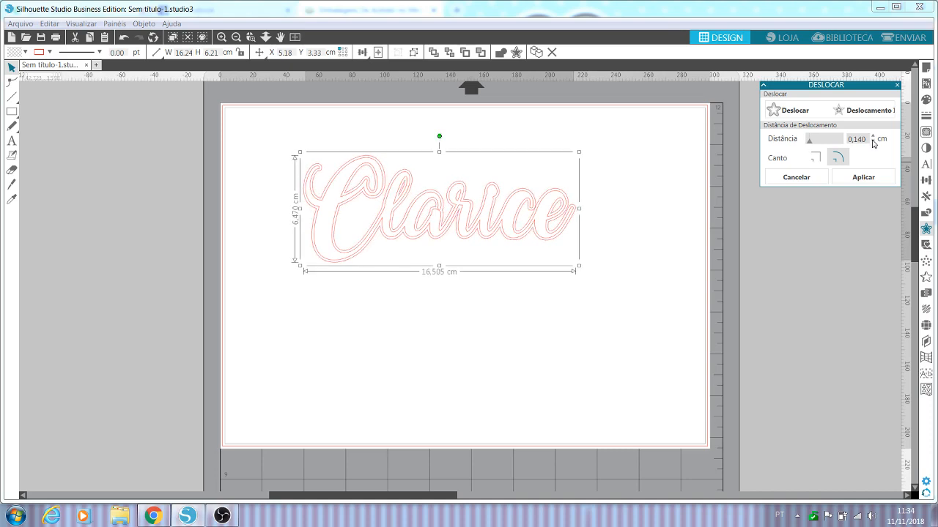
{"action": "left_click", "coordinate": [872, 142]}
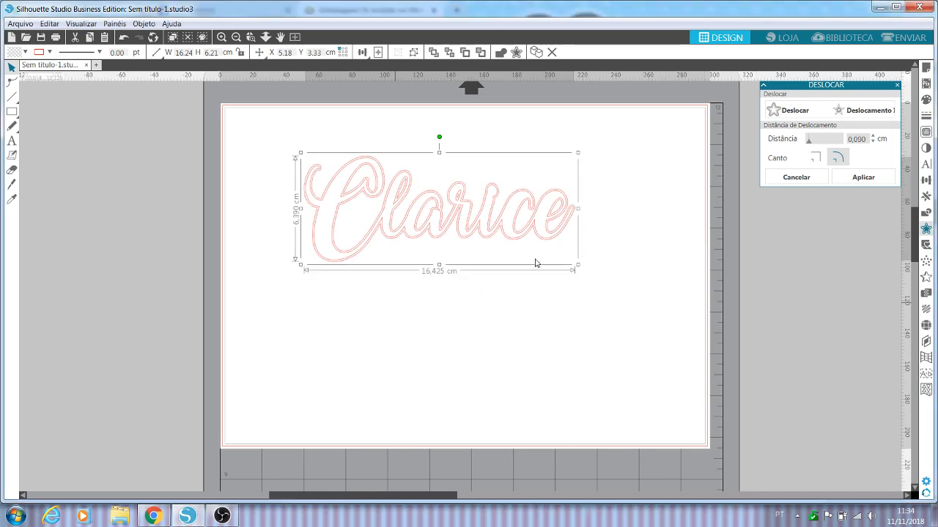
{"action": "left_click", "coordinate": [635, 214]}
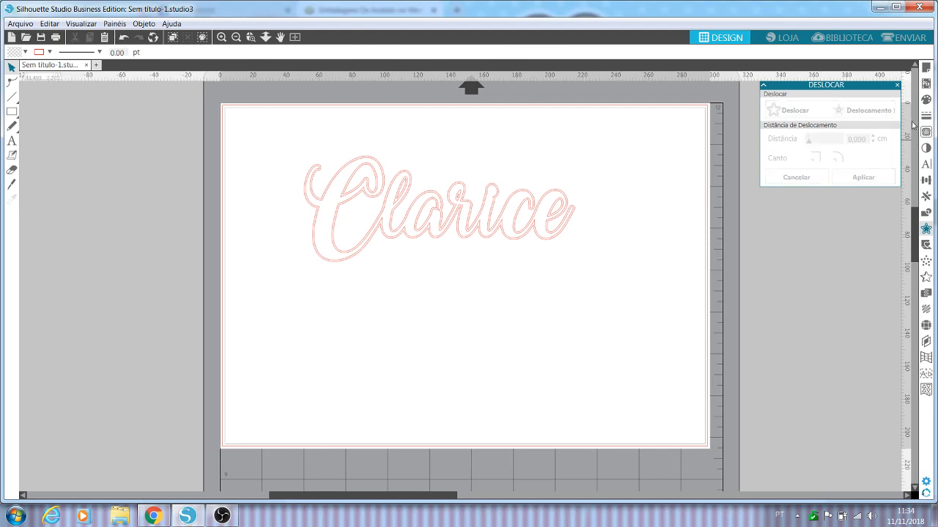
Step: Separate the original name from its offset outline and place it just below, shifted slightly sideways
{"action": "left_click", "coordinate": [367, 170]}
{"action": "left_click_drag", "start_coordinate": [367, 169], "coordinate": [349, 285]}
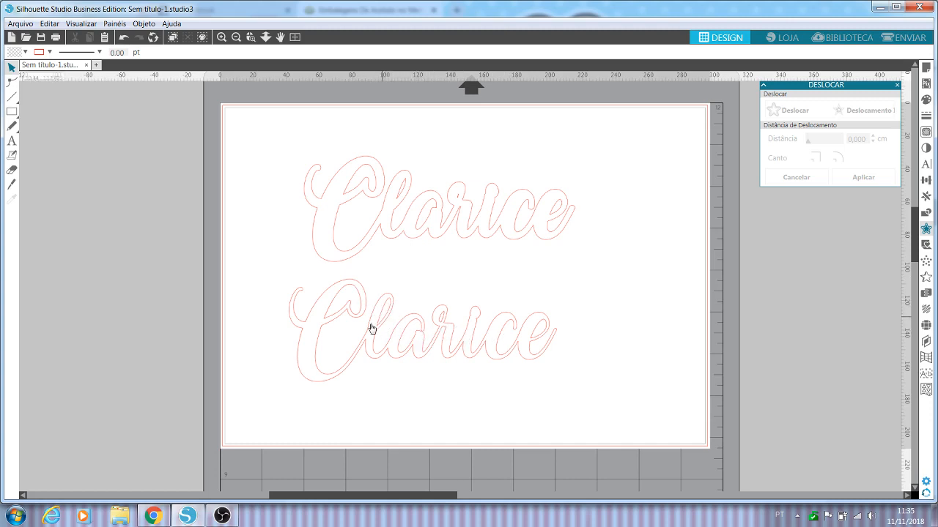
{"action": "left_click_drag", "start_coordinate": [371, 329], "coordinate": [405, 302]}
{"action": "left_click", "coordinate": [404, 302]}
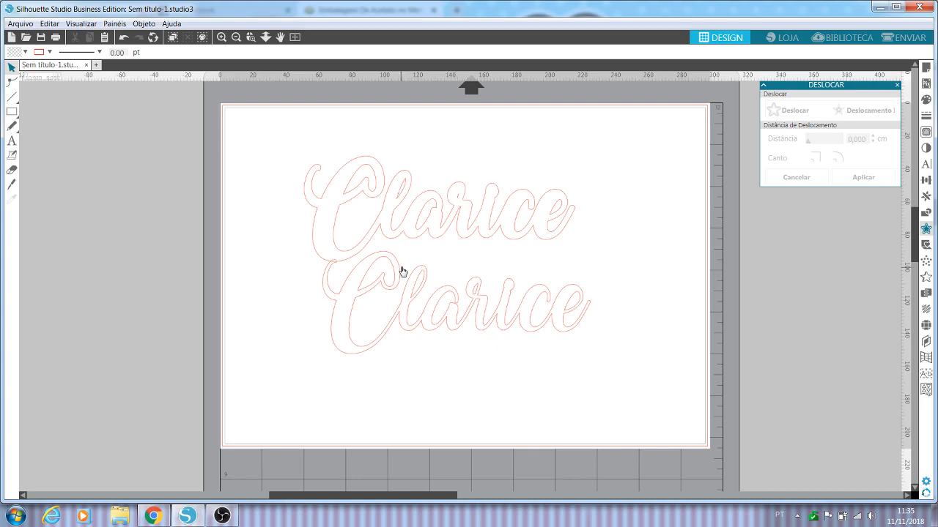
Step: Move the original name clear below the offset outline and release its compound path
{"action": "left_click_drag", "start_coordinate": [400, 268], "coordinate": [389, 299]}
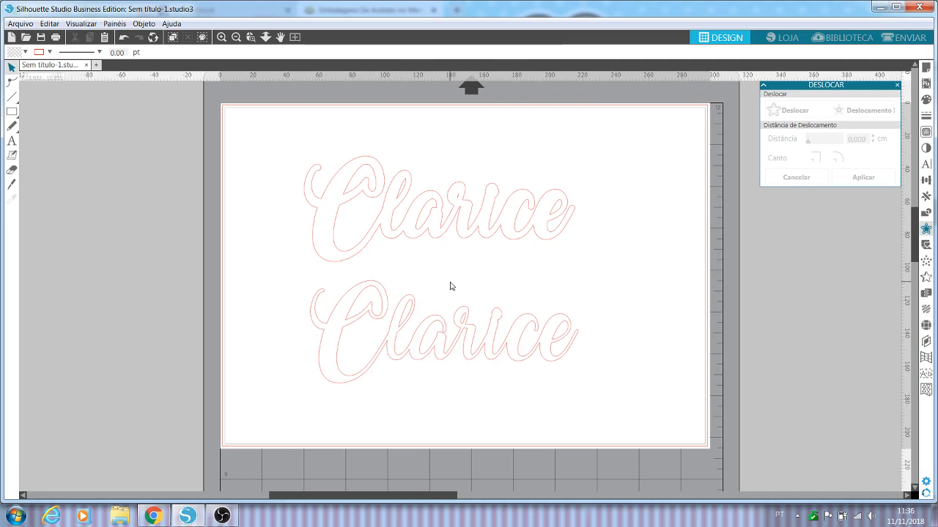
{"action": "right_click", "coordinate": [438, 324]}
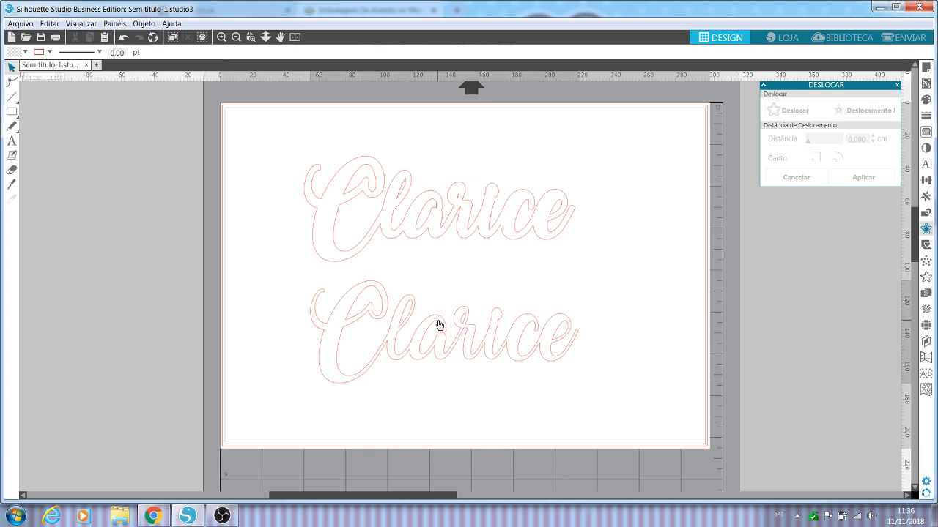
{"action": "left_click", "coordinate": [487, 239]}
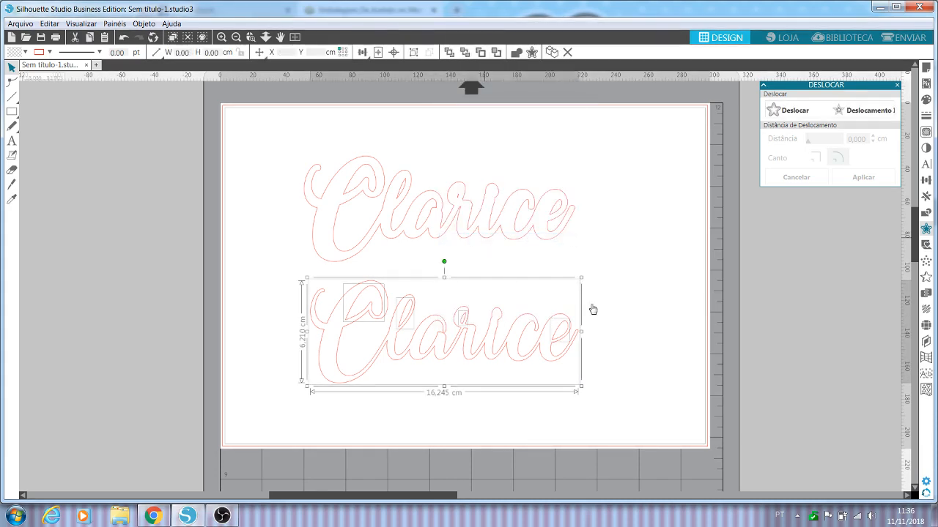
{"action": "left_click", "coordinate": [652, 335]}
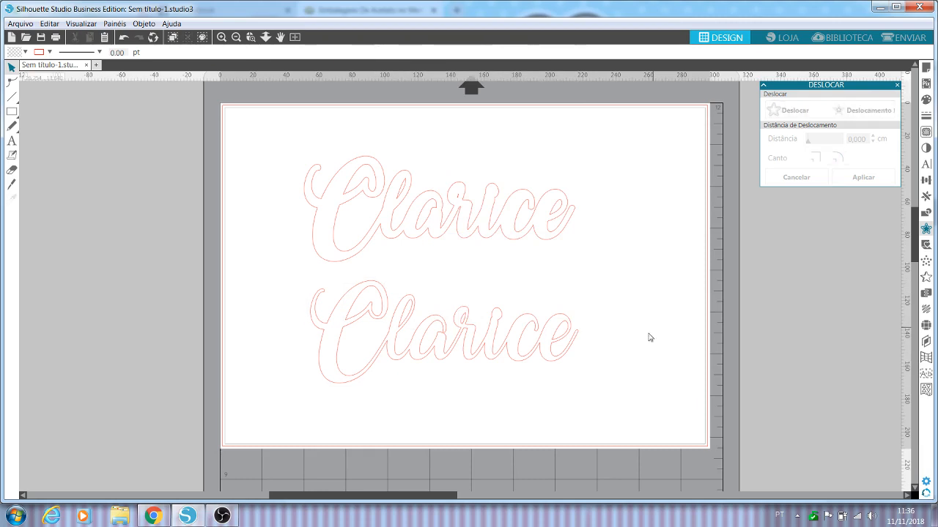
Step: Move the original name's outer outline down away from its loose inner shapes, and undo that move
{"action": "left_click_drag", "start_coordinate": [469, 348], "coordinate": [468, 376]}
{"action": "left_click", "coordinate": [413, 324]}
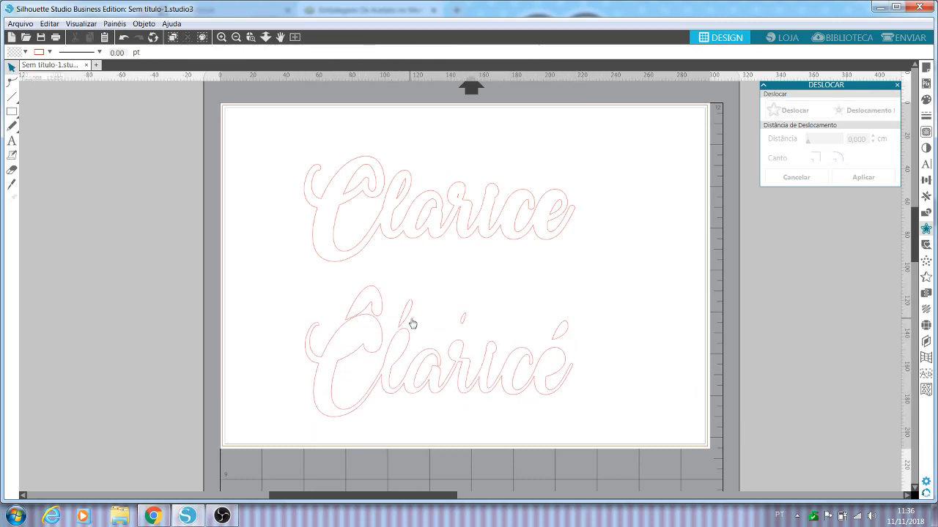
{"action": "left_click", "coordinate": [125, 38]}
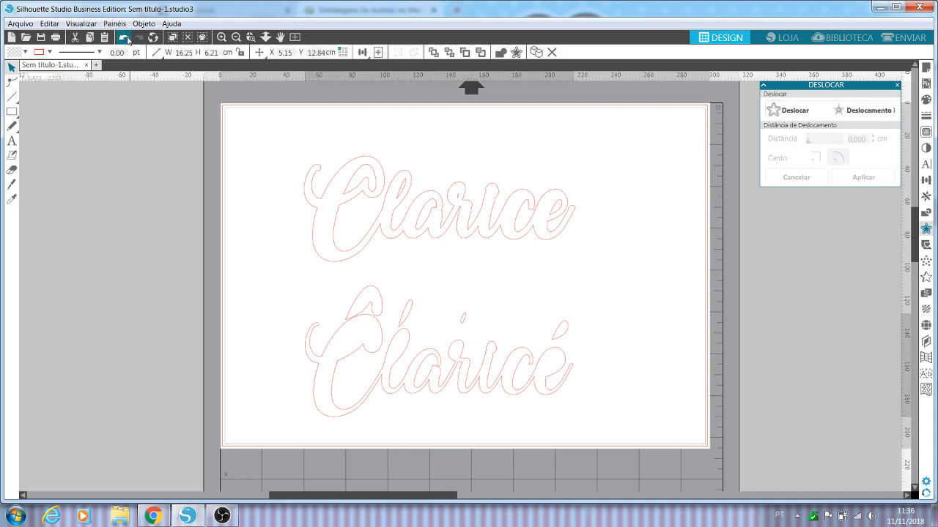
{"action": "left_click", "coordinate": [125, 38]}
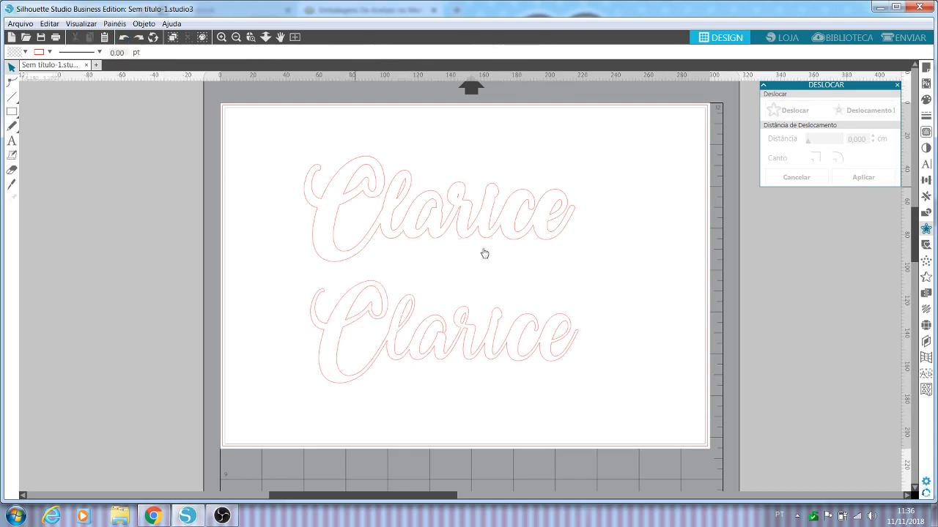
Step: Release the compound path of the upper offset outline
{"action": "left_click", "coordinate": [457, 238]}
{"action": "right_click", "coordinate": [457, 238]}
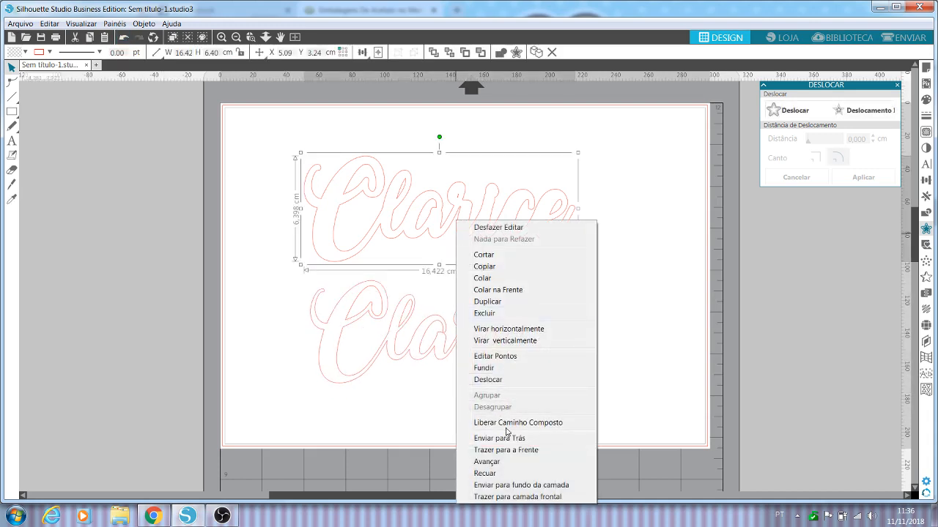
{"action": "left_click", "coordinate": [486, 477]}
{"action": "left_click", "coordinate": [665, 200]}
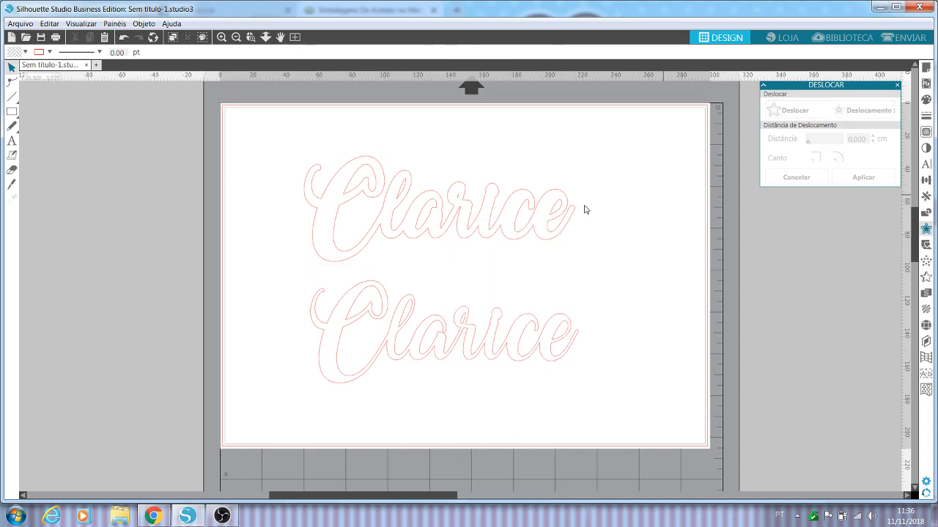
Step: Remove the small inner loops of the letters l and r from the upper offset outline
{"action": "left_click", "coordinate": [408, 184]}
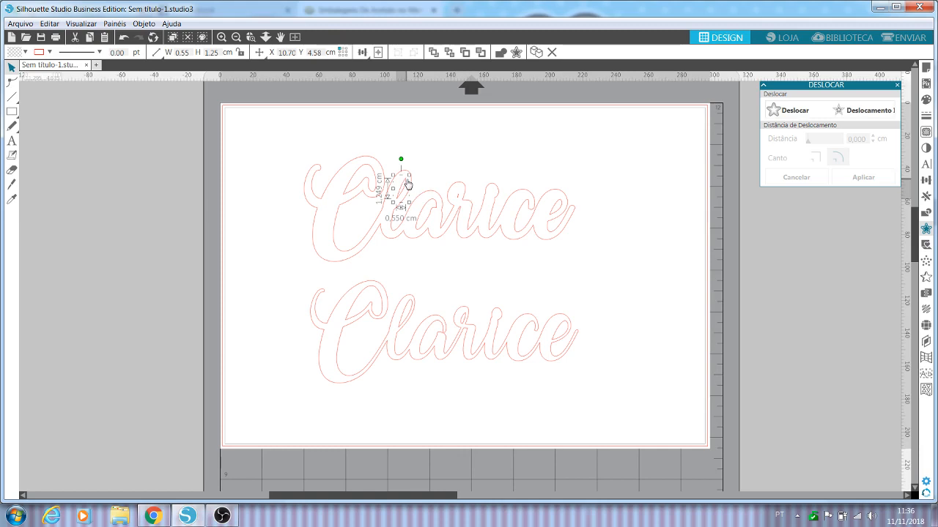
{"action": "left_click", "coordinate": [421, 203]}
{"action": "left_click", "coordinate": [457, 198]}
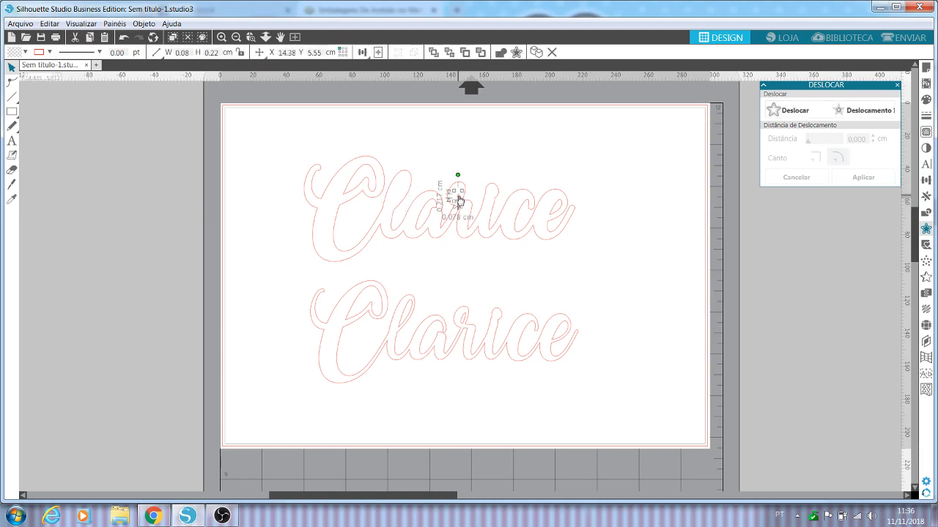
{"action": "left_click", "coordinate": [440, 204]}
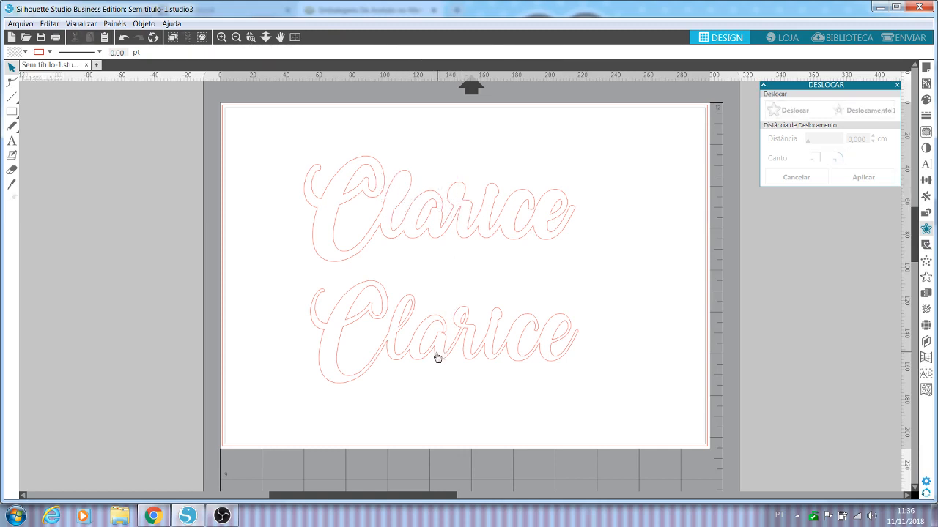
Step: Move the larger inner loops of the l and r from the original name into the matching letters of the offset outline
{"action": "left_click", "coordinate": [413, 308]}
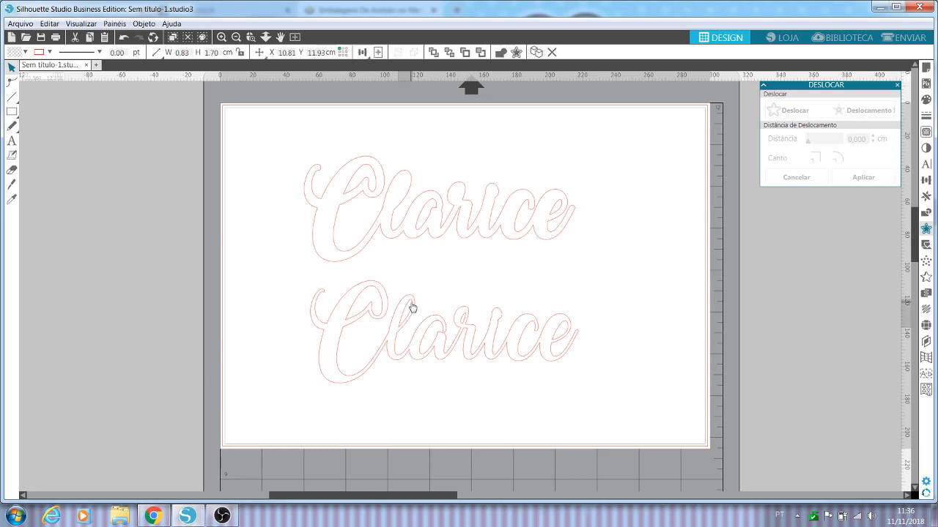
{"action": "left_click_drag", "start_coordinate": [413, 308], "coordinate": [393, 267]}
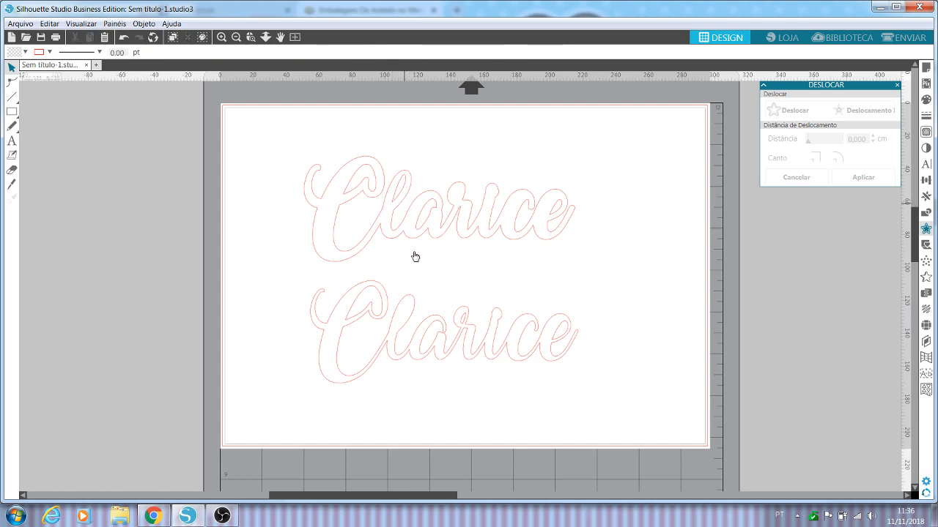
{"action": "left_click_drag", "start_coordinate": [466, 321], "coordinate": [459, 193]}
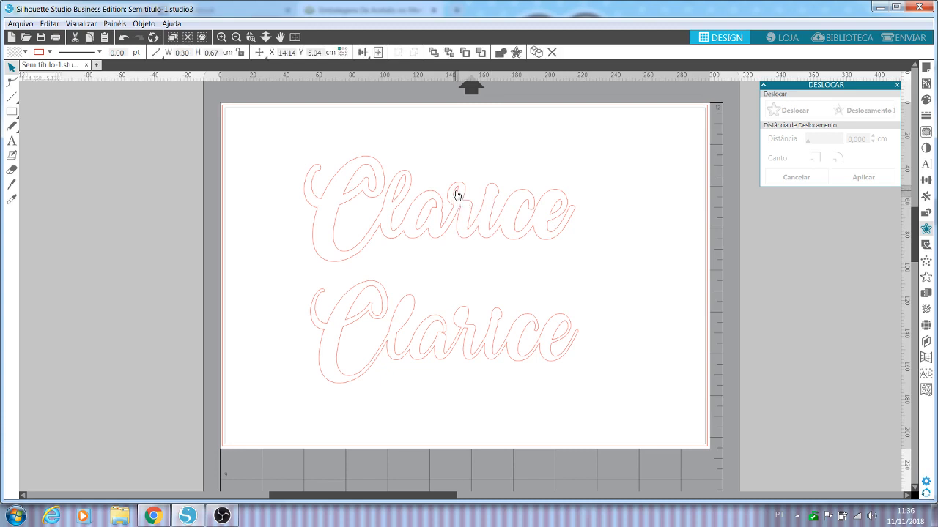
{"action": "left_click", "coordinate": [455, 195]}
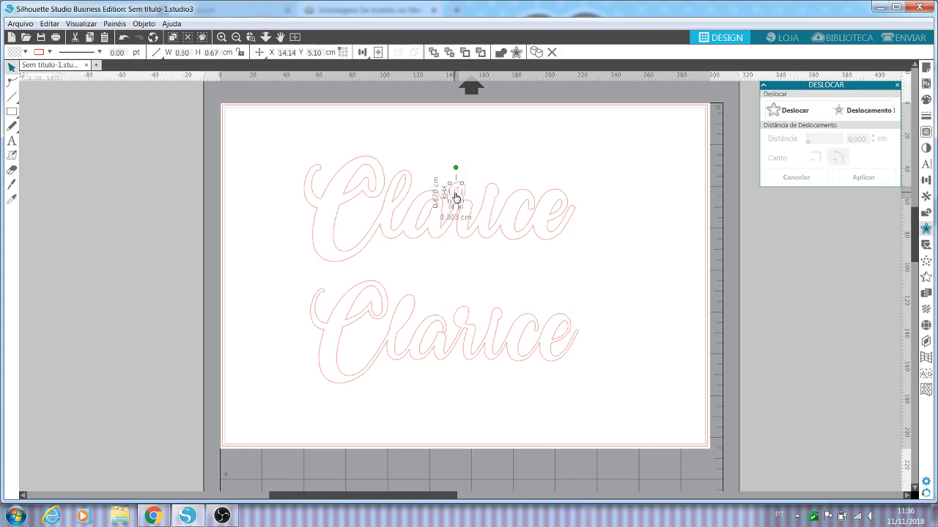
Step: Delete the remaining shapes of the original name below the offset outline
{"action": "left_click", "coordinate": [567, 239]}
{"action": "left_click_drag", "start_coordinate": [634, 369], "coordinate": [306, 290]}
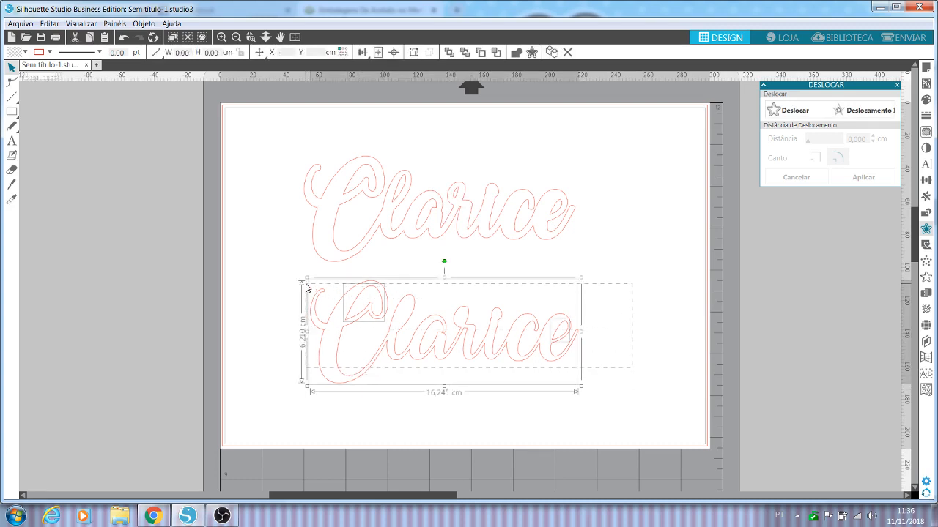
{"action": "key", "text": "Delete"}
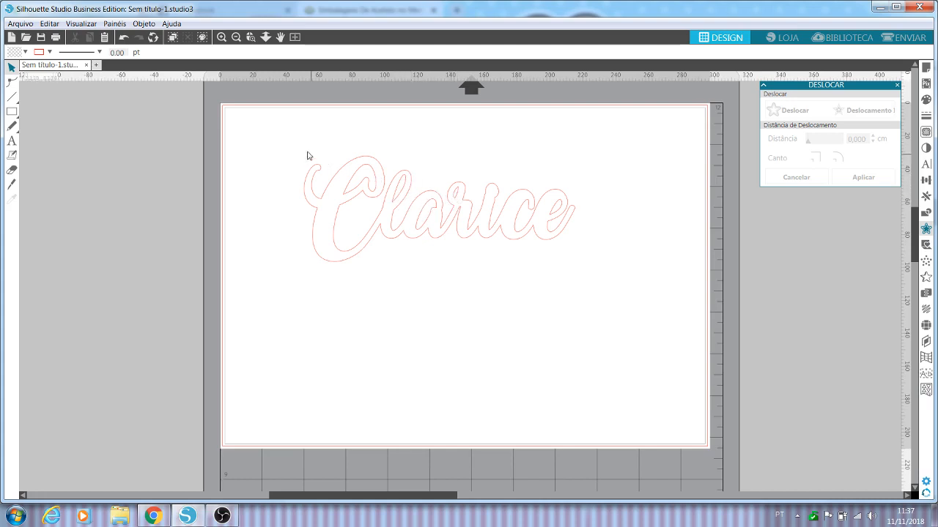
Step: Combine the offset outline and all its inner loops into one compound path
{"action": "left_click_drag", "start_coordinate": [303, 138], "coordinate": [578, 176]}
{"action": "left_click_drag", "start_coordinate": [594, 237], "coordinate": [594, 279]}
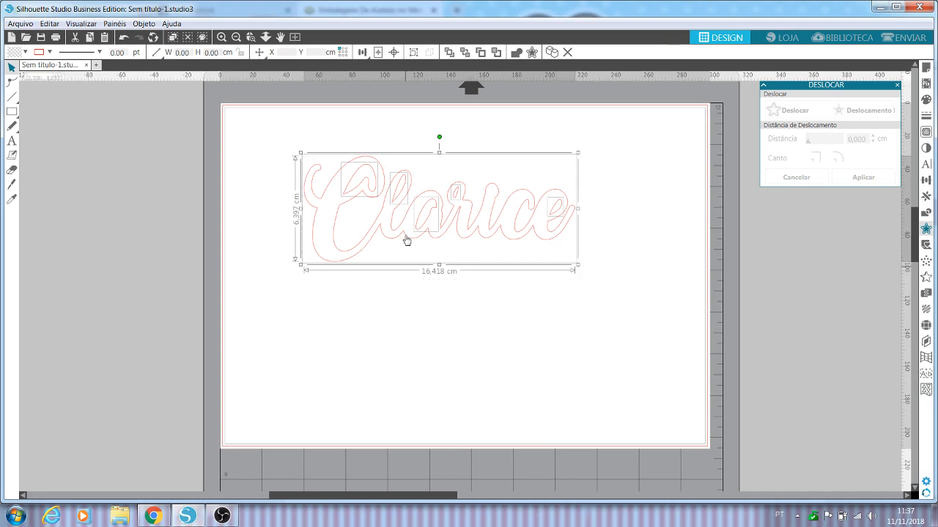
{"action": "right_click", "coordinate": [533, 234]}
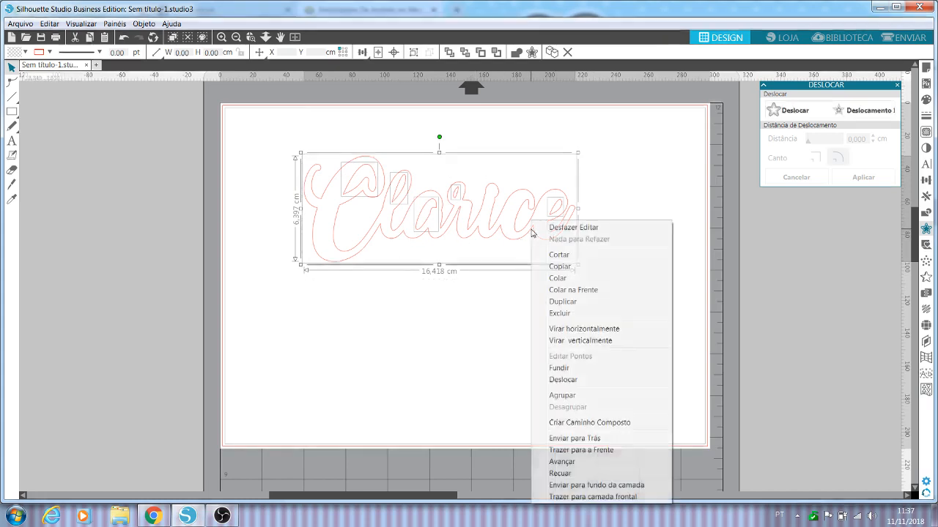
{"action": "left_click", "coordinate": [587, 428]}
{"action": "left_click", "coordinate": [480, 332]}
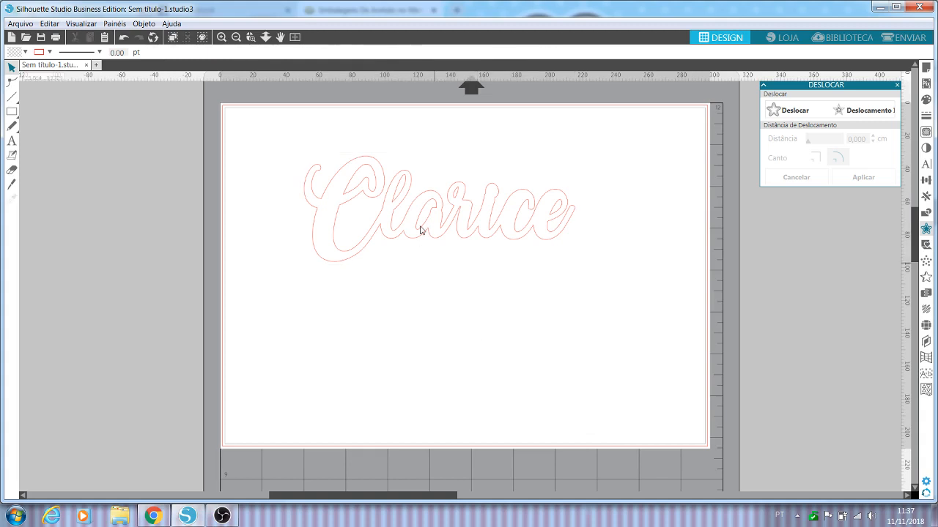
Step: Move the compound name around the page to check that its inner loops travel with the outline
{"action": "left_click_drag", "start_coordinate": [421, 230], "coordinate": [410, 210]}
{"action": "left_click", "coordinate": [584, 260]}
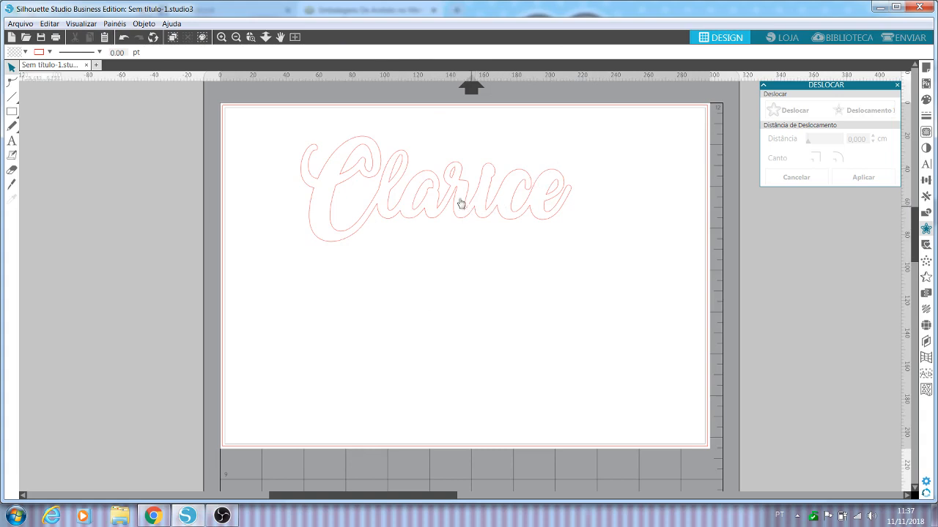
{"action": "left_click", "coordinate": [367, 218]}
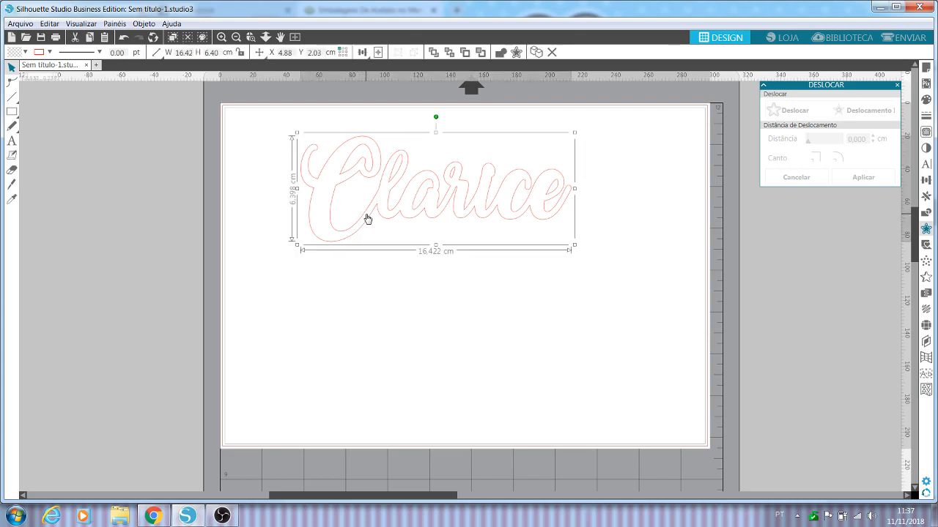
{"action": "left_click", "coordinate": [383, 330]}
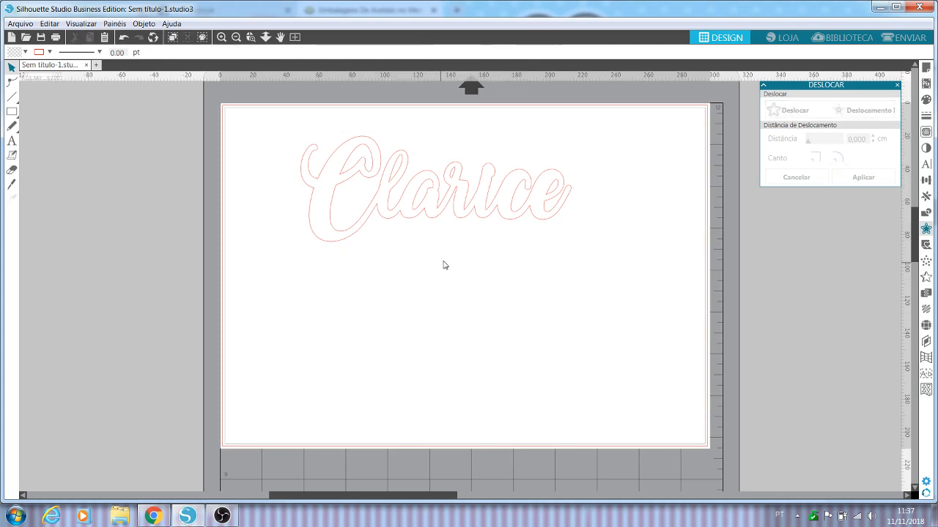
{"action": "left_click_drag", "start_coordinate": [470, 222], "coordinate": [485, 249]}
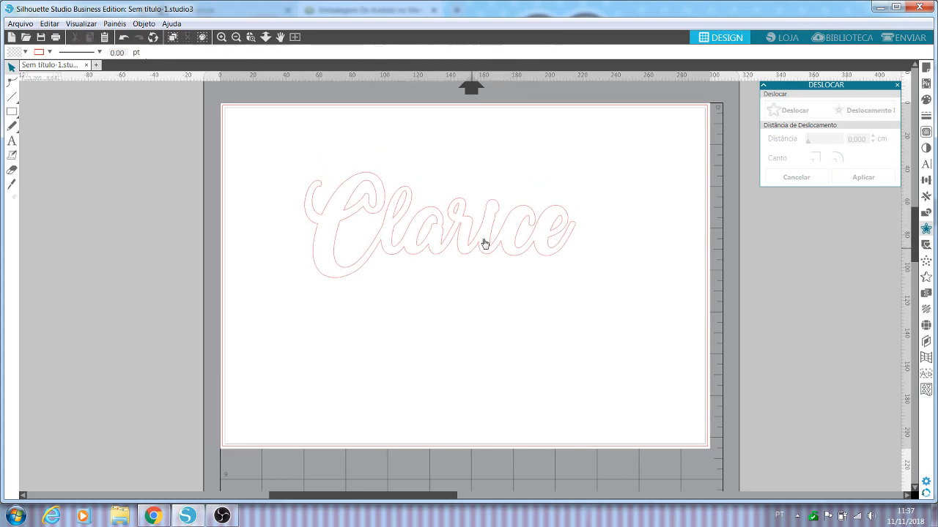
{"action": "left_click", "coordinate": [386, 186]}
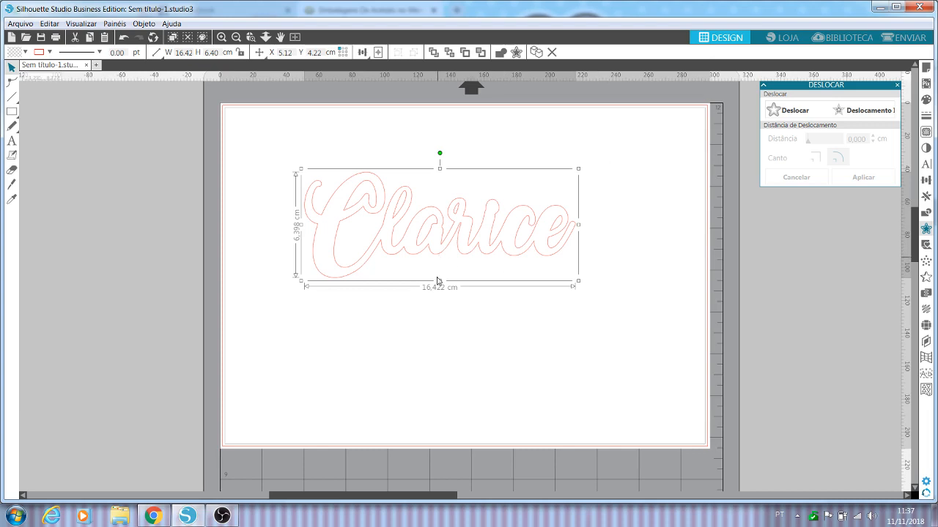
{"action": "left_click", "coordinate": [447, 297]}
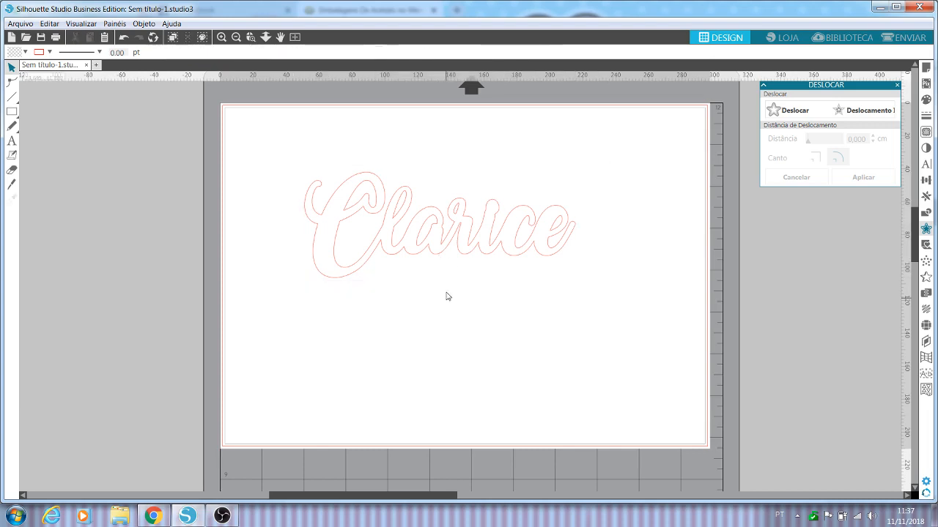
{"action": "left_click", "coordinate": [465, 254]}
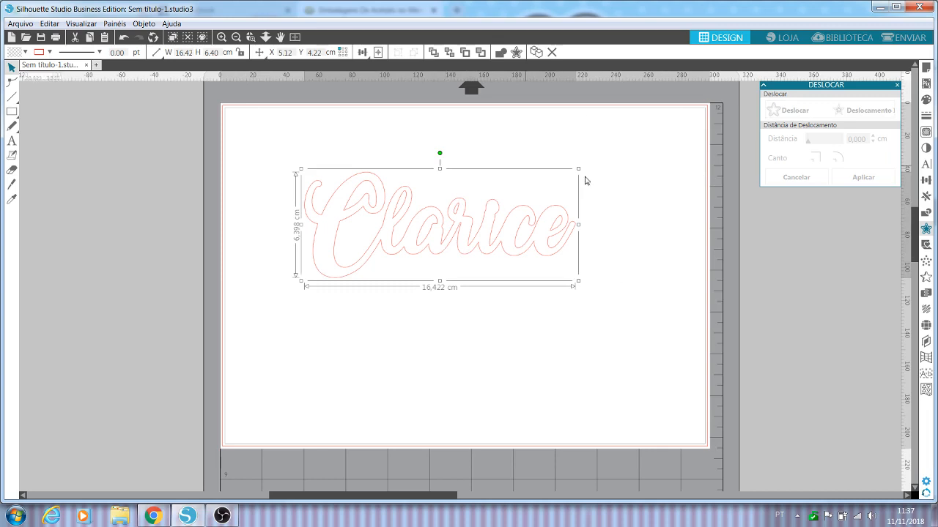
{"action": "left_click_drag", "start_coordinate": [477, 253], "coordinate": [435, 209]}
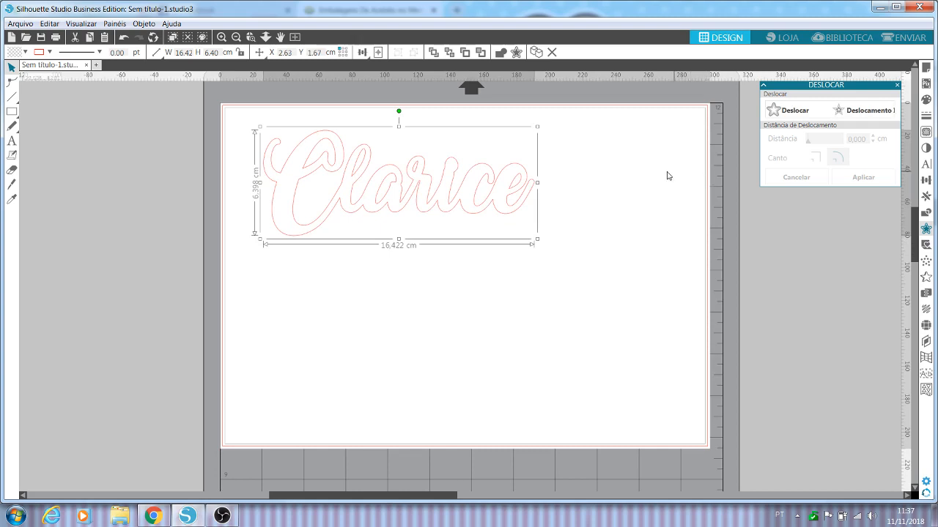
{"action": "left_click_drag", "start_coordinate": [387, 210], "coordinate": [432, 255]}
Step: Fill the compound name with pink, settling on the shade one step lighter than the brightest
{"action": "left_click", "coordinate": [926, 101]}
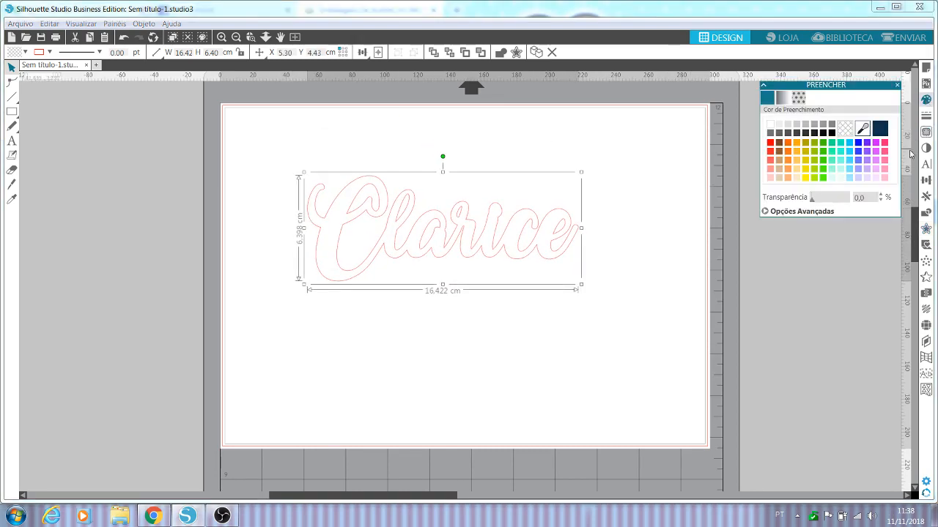
{"action": "left_click", "coordinate": [885, 143]}
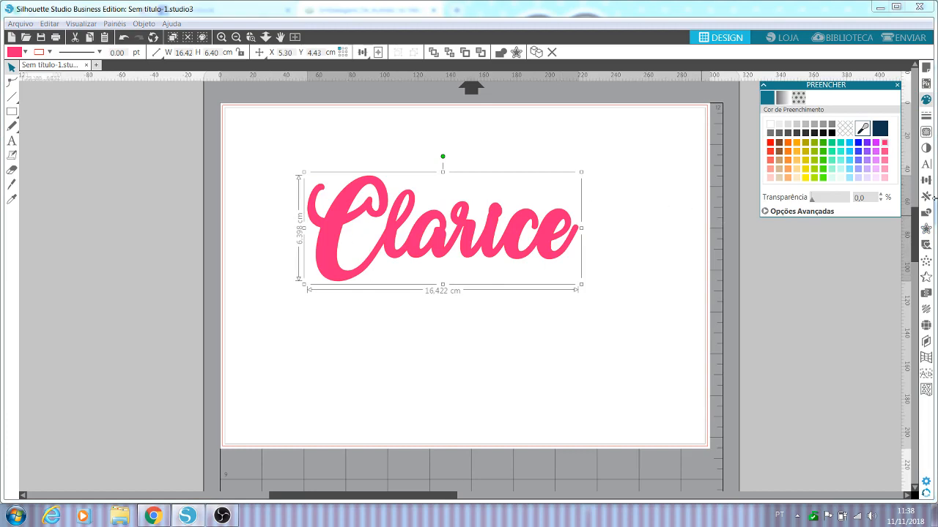
{"action": "left_click", "coordinate": [885, 156]}
{"action": "left_click", "coordinate": [624, 302]}
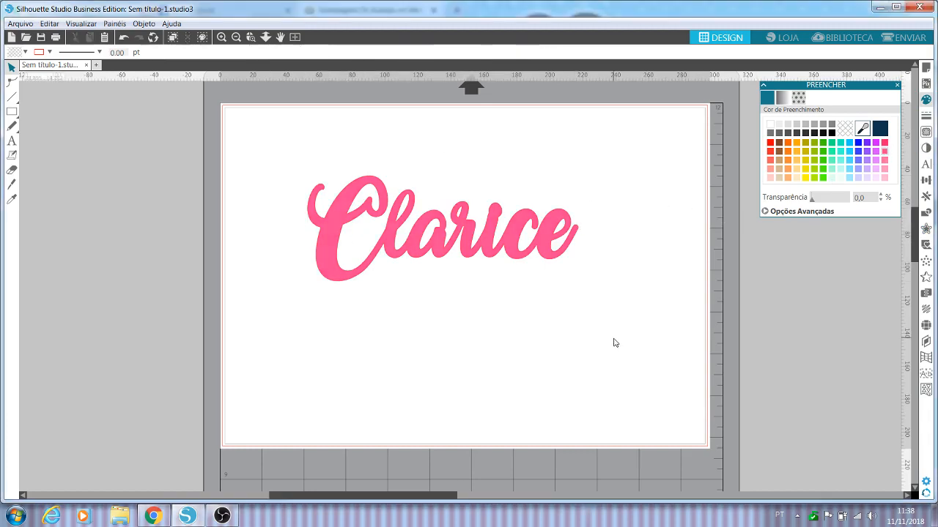
Step: Reposition the pink-filled name near the page's upper edge and leave it selected
{"action": "left_click_drag", "start_coordinate": [455, 245], "coordinate": [438, 235]}
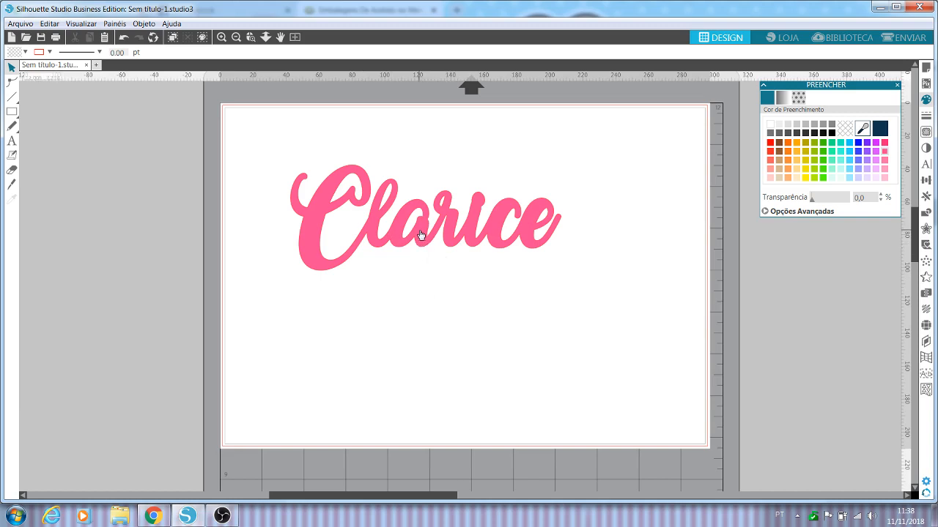
{"action": "left_click_drag", "start_coordinate": [421, 230], "coordinate": [480, 196]}
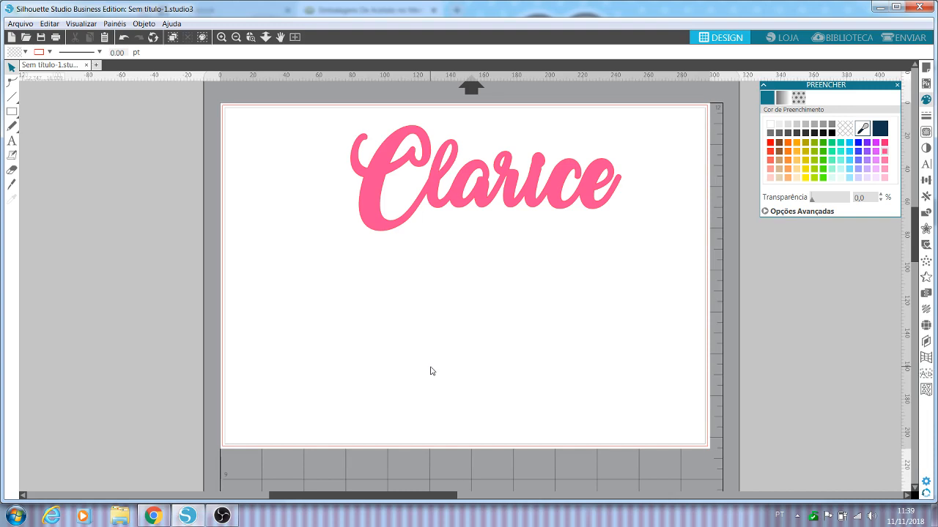
{"action": "left_click", "coordinate": [452, 148]}
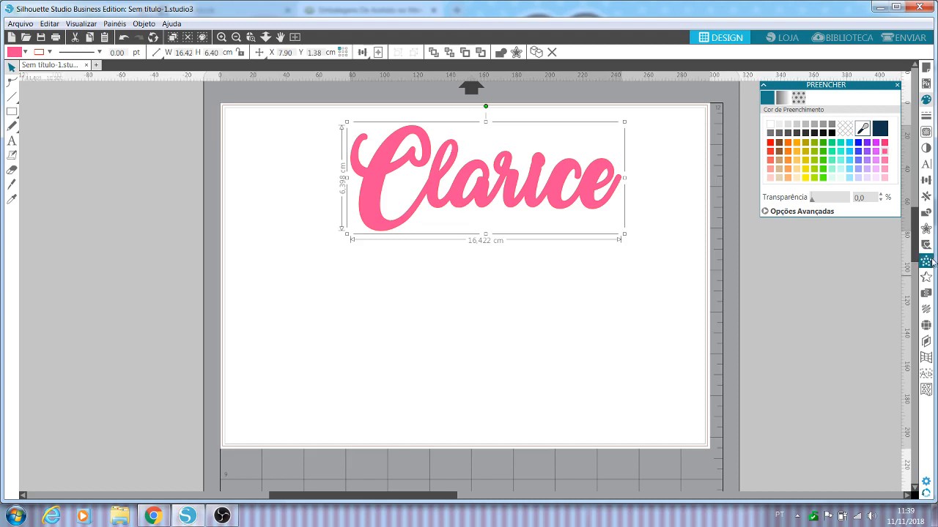
Step: Add a 0.200 cm rounded offset around the pink name and set the offset outline to no cut (Sem Corte)
{"action": "left_click", "coordinate": [926, 230]}
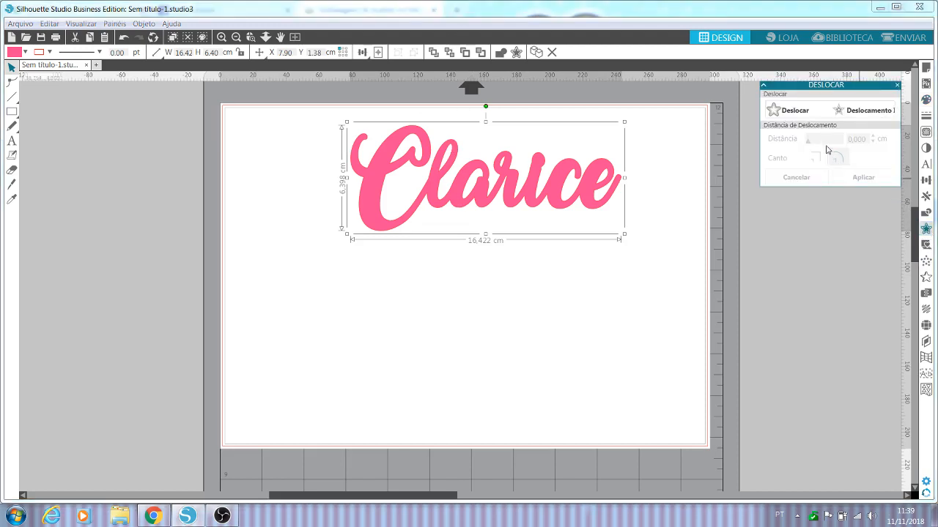
{"action": "left_click", "coordinate": [803, 110]}
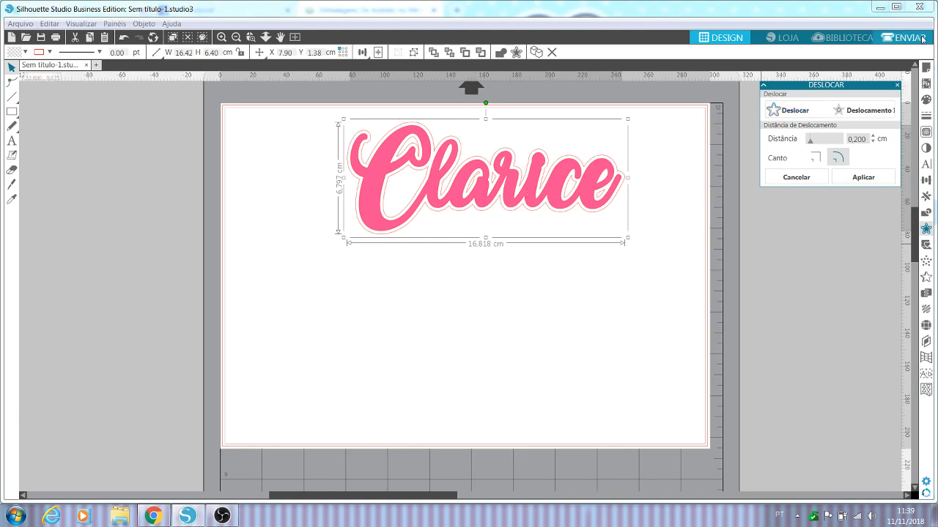
{"action": "left_click", "coordinate": [922, 39]}
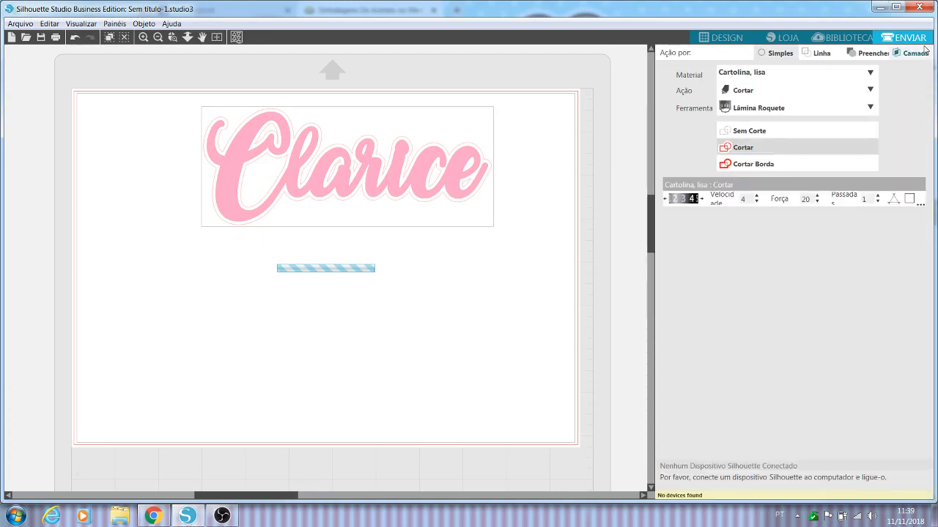
{"action": "left_click", "coordinate": [754, 133]}
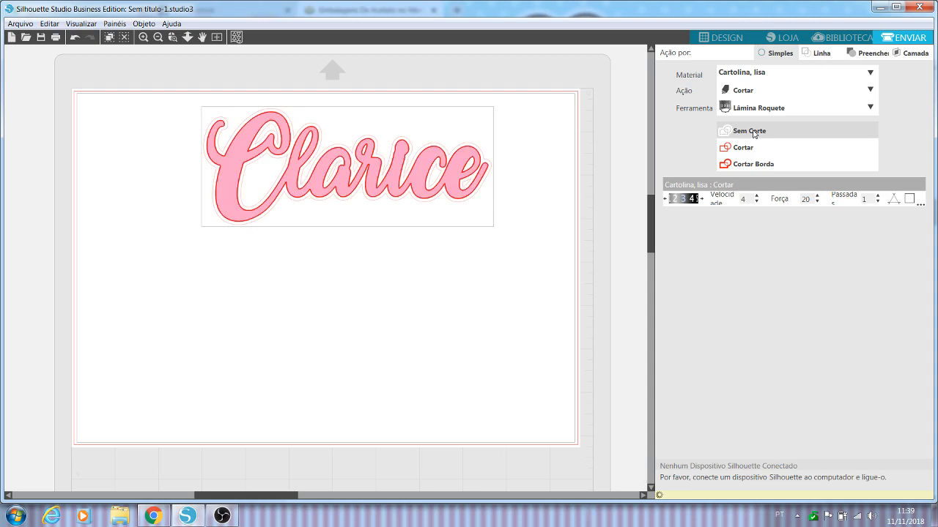
{"action": "left_click", "coordinate": [722, 38]}
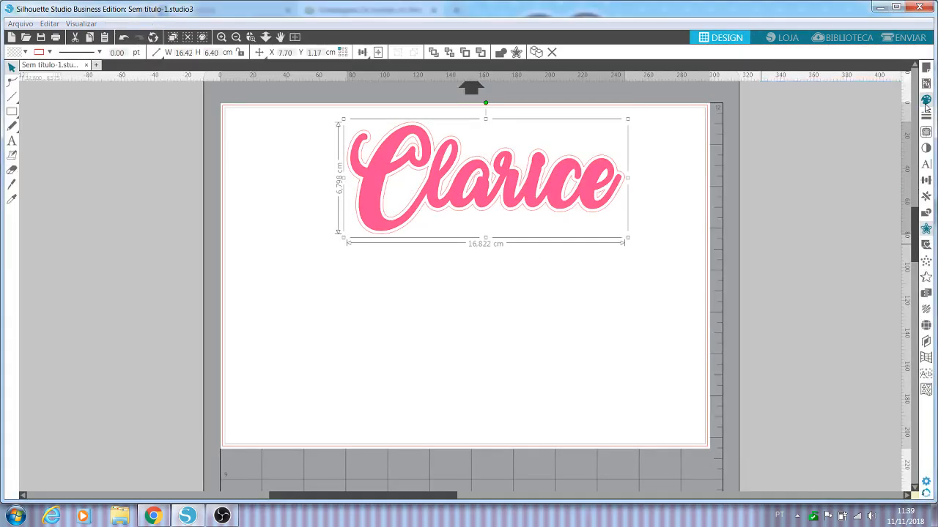
Step: Fill the new offset with the same pink as the name and check the design's cut lines
{"action": "left_click", "coordinate": [925, 101]}
{"action": "left_click", "coordinate": [885, 151]}
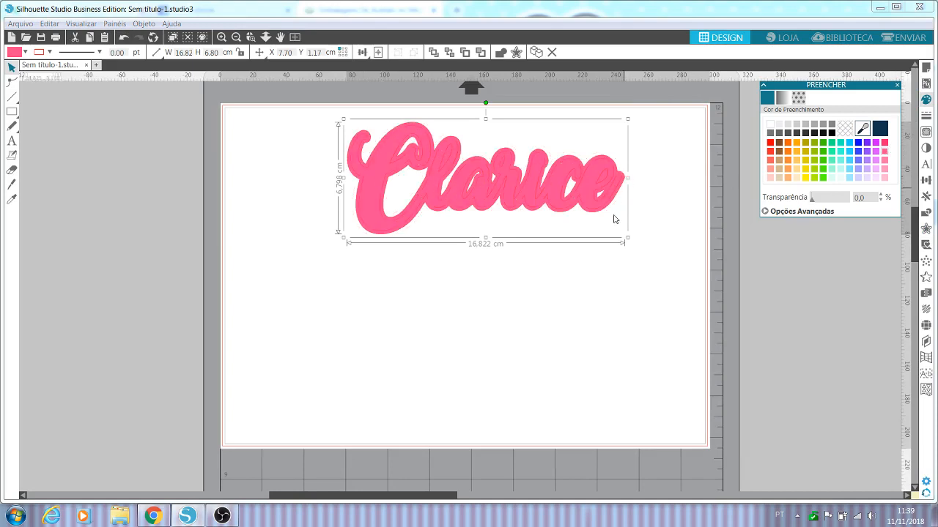
{"action": "left_click", "coordinate": [664, 222]}
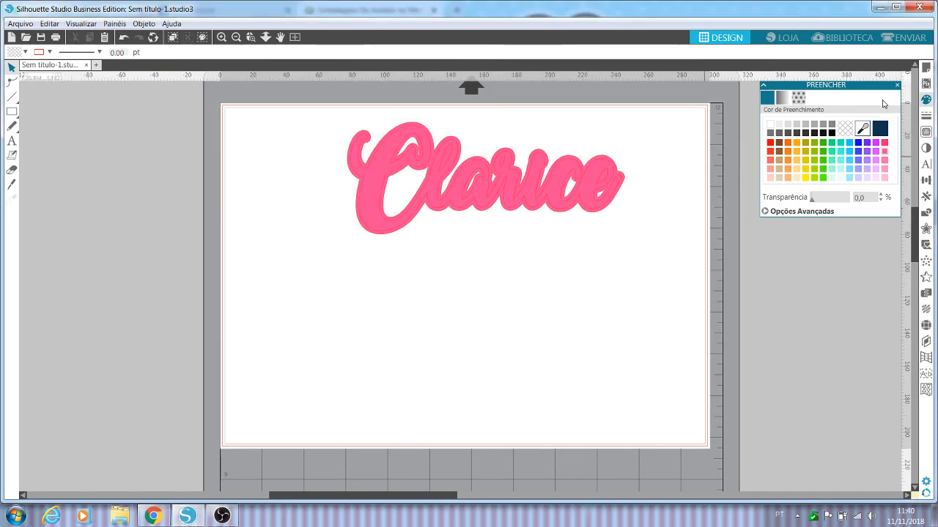
{"action": "left_click", "coordinate": [900, 44]}
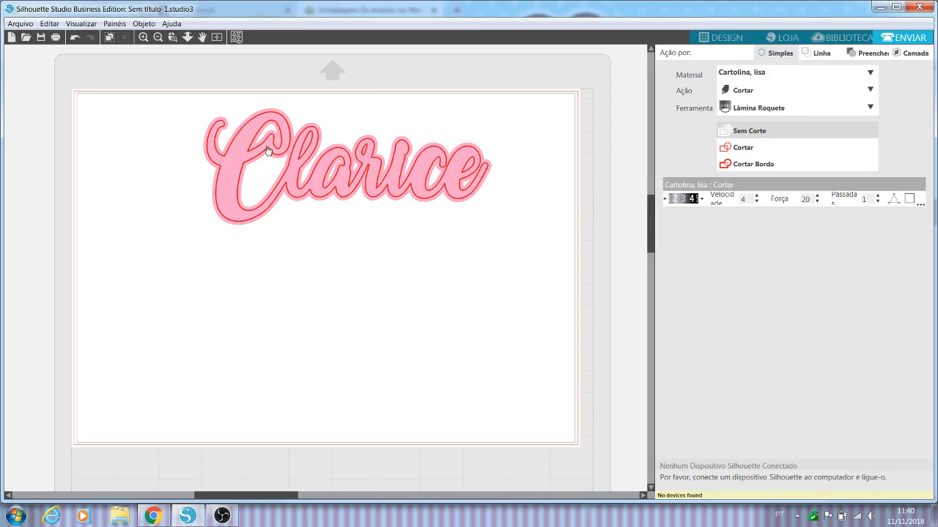
{"action": "left_click", "coordinate": [722, 38]}
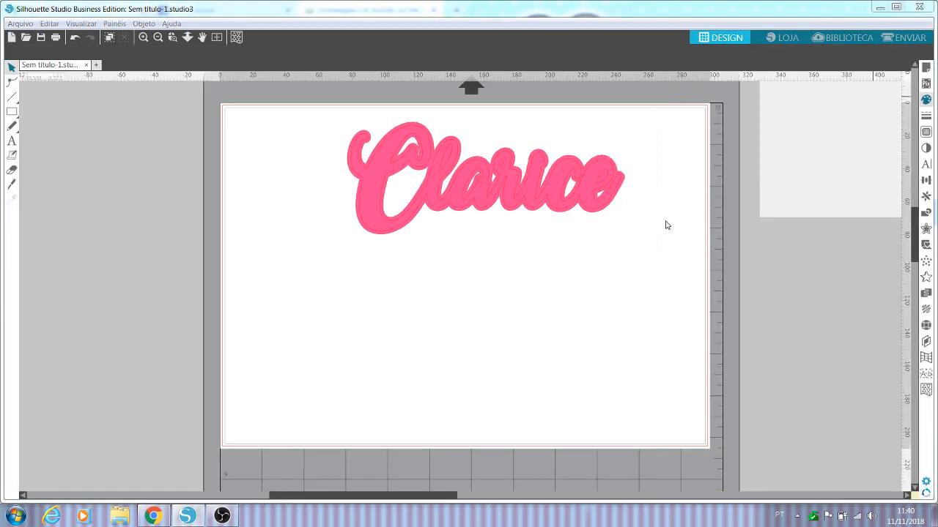
Step: Group the name with its pink offset and move the group lower on the page, to X 10.28 and Y 4.97 cm
{"action": "left_click_drag", "start_coordinate": [663, 224], "coordinate": [356, 143]}
{"action": "right_click", "coordinate": [381, 139]}
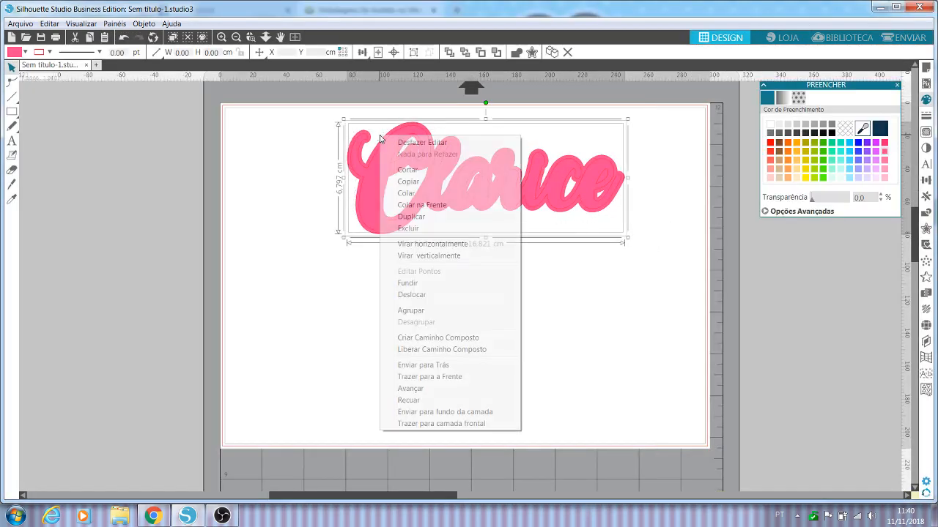
{"action": "left_click", "coordinate": [422, 312]}
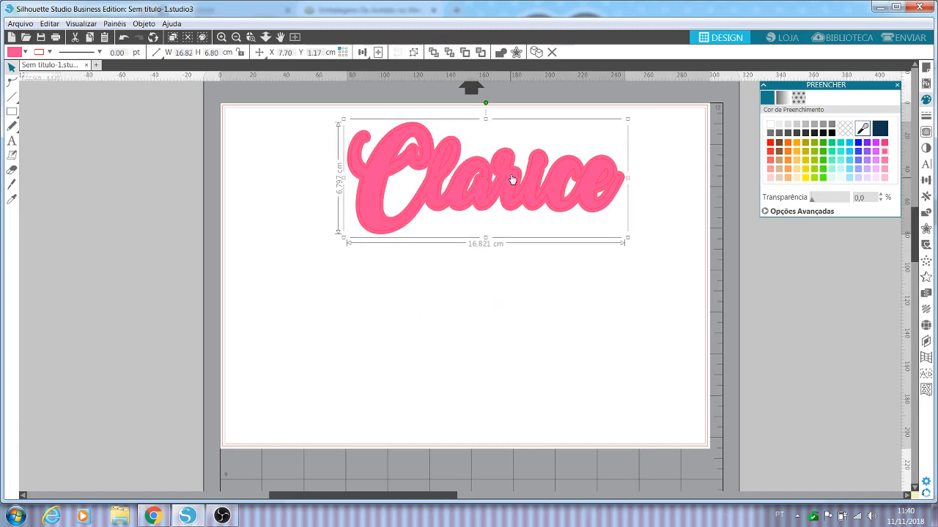
{"action": "left_click_drag", "start_coordinate": [512, 180], "coordinate": [558, 339]}
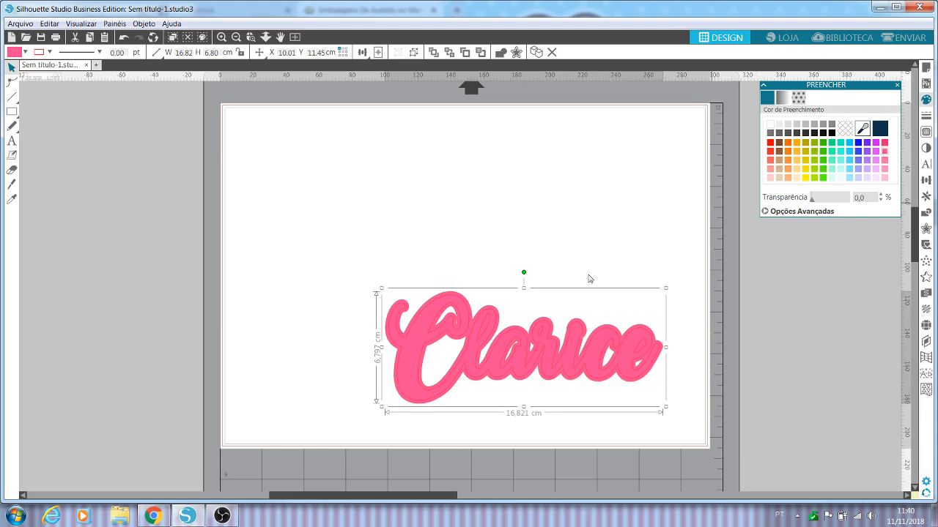
{"action": "left_click_drag", "start_coordinate": [575, 340], "coordinate": [575, 245]}
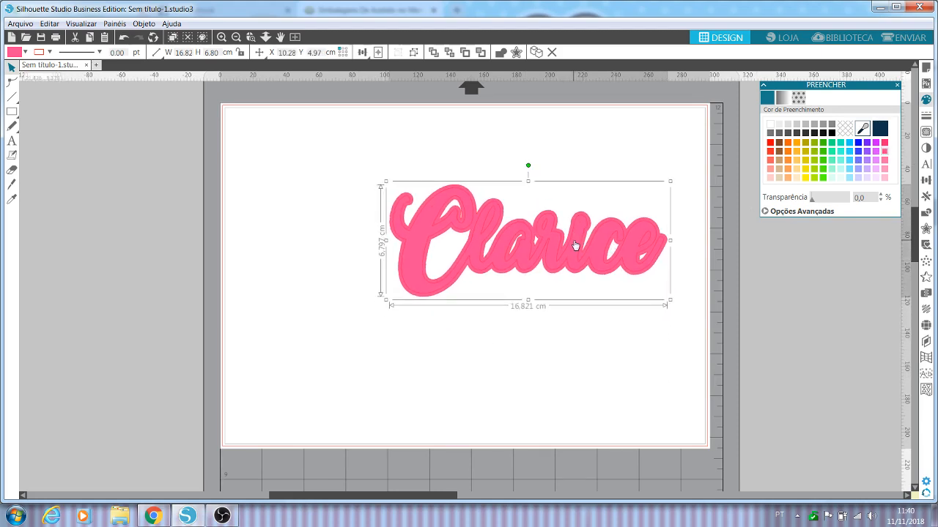
{"action": "left_click", "coordinate": [599, 351]}
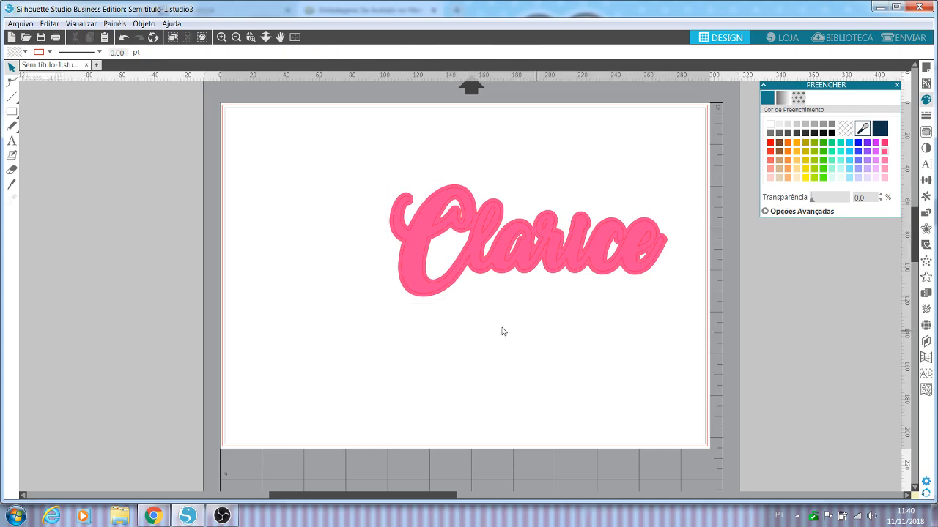
Step: Switch to Chrome and run a Google image search for "paleta de cores tiffany" in a new tab
{"action": "left_click", "coordinate": [186, 517]}
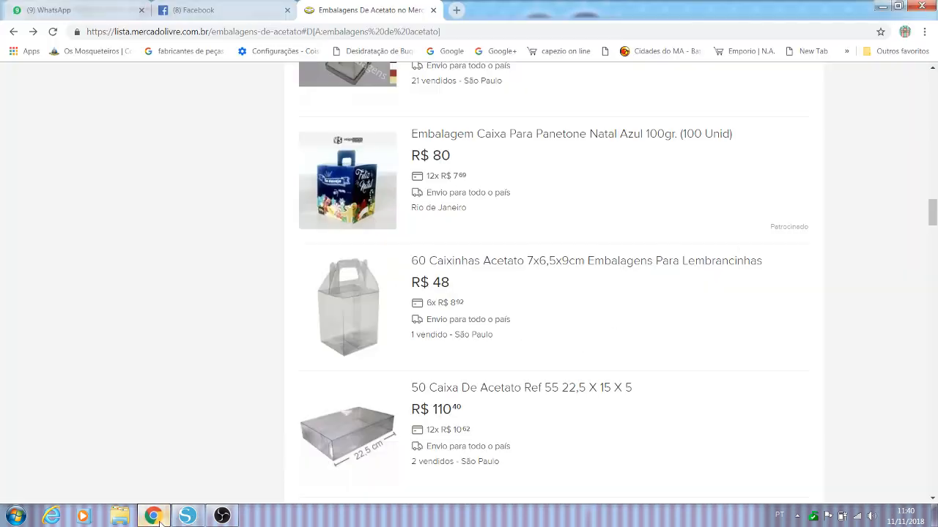
{"action": "left_click", "coordinate": [455, 11]}
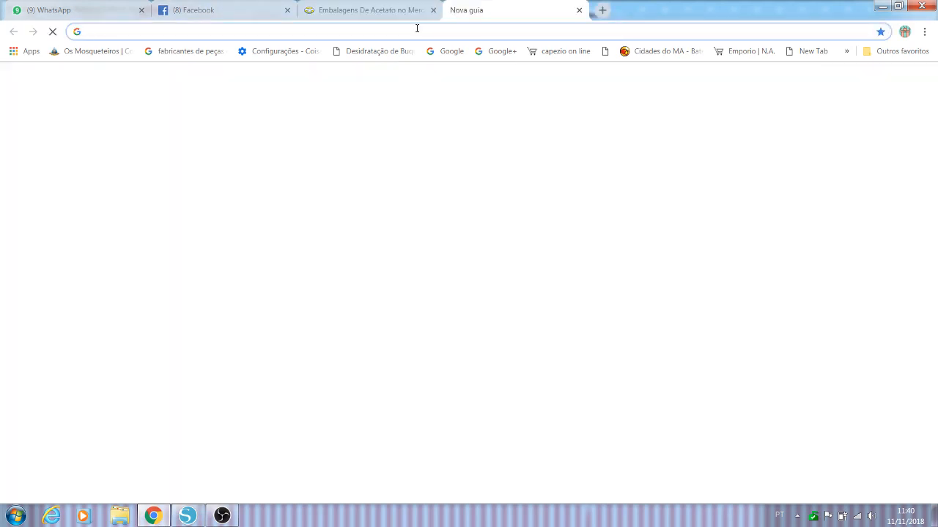
{"action": "type", "text": "goo"}
{"action": "key", "text": "Return"}
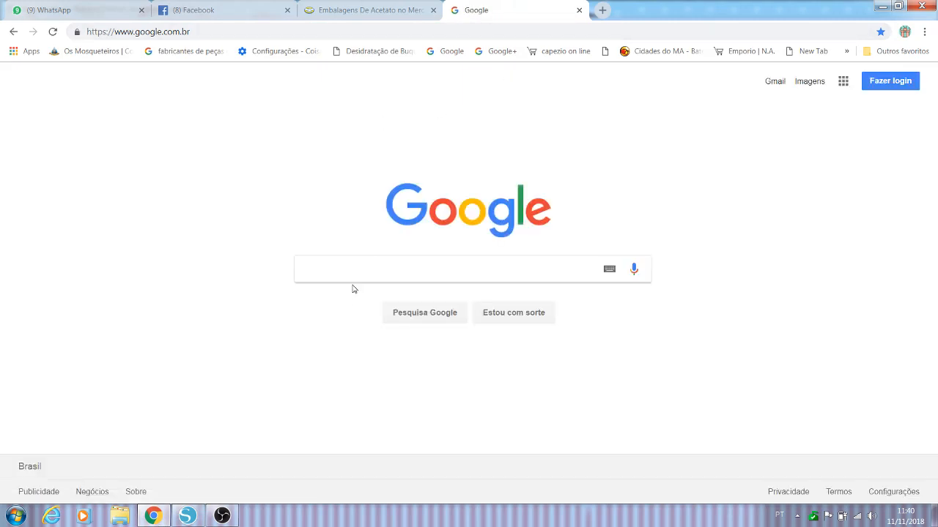
{"action": "type", "text": "a"}
{"action": "key", "text": "BackSpace"}
{"action": "type", "text": "paleta de "}
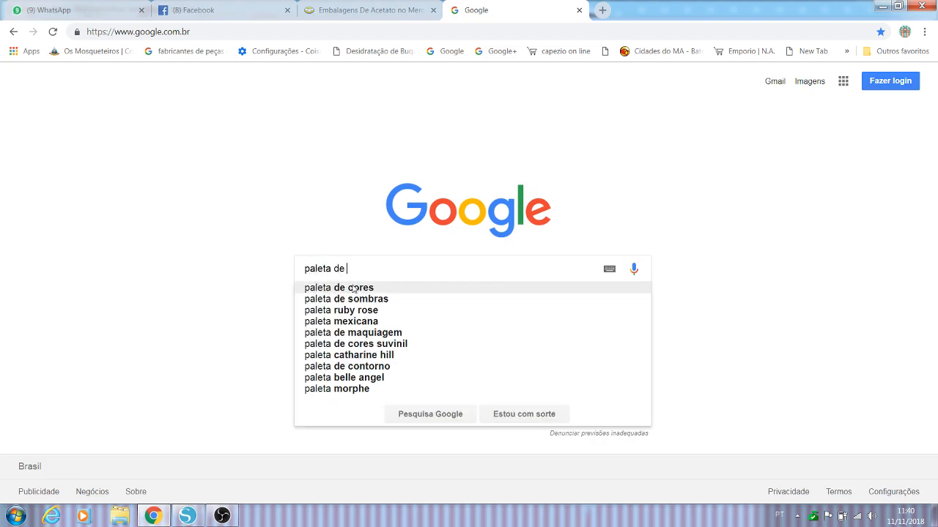
{"action": "type", "text": "cores tiff"}
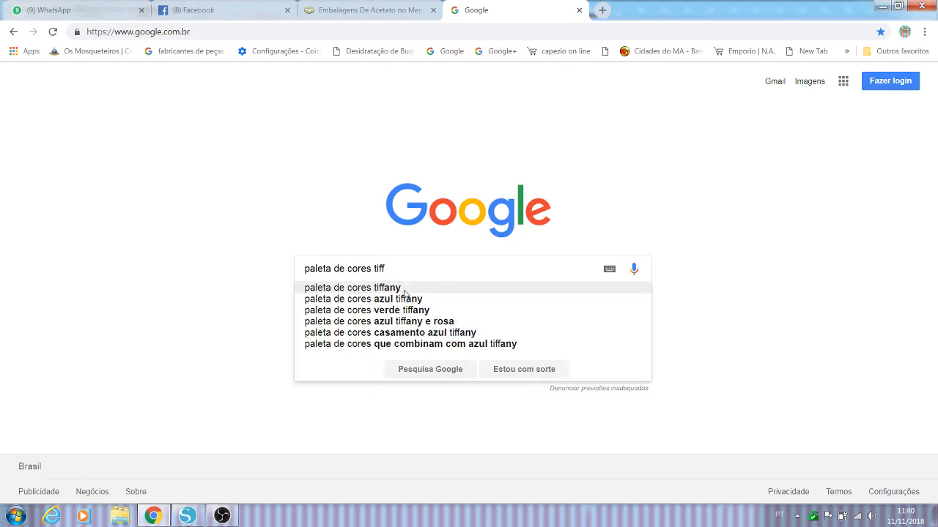
{"action": "left_click", "coordinate": [395, 289]}
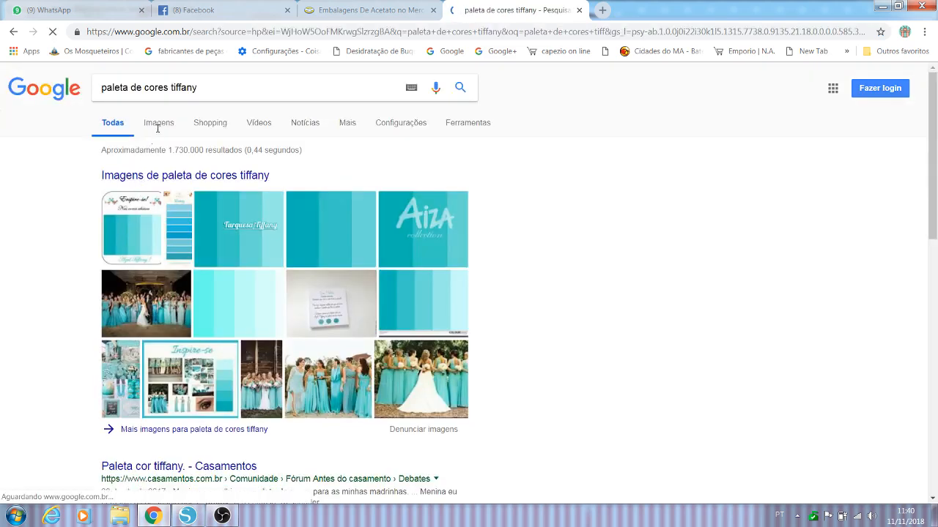
{"action": "left_click", "coordinate": [157, 123]}
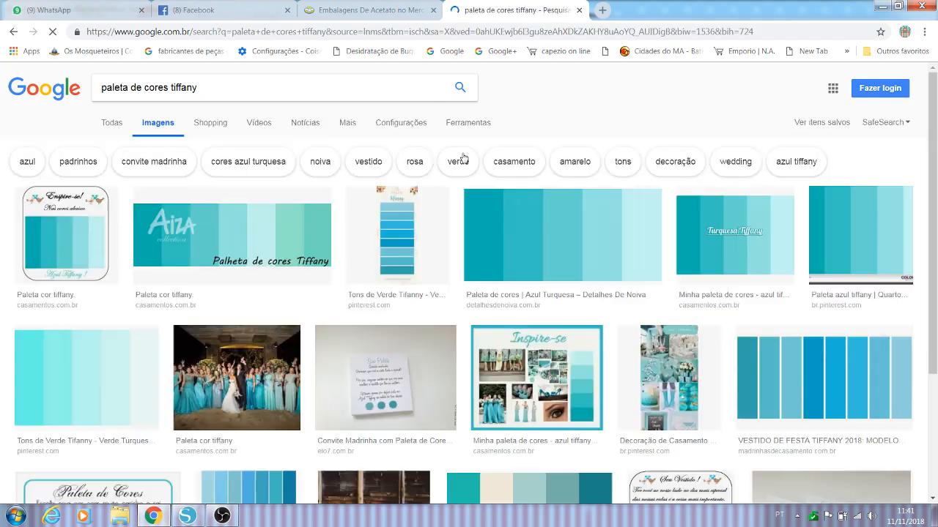
{"action": "left_click", "coordinate": [594, 225]}
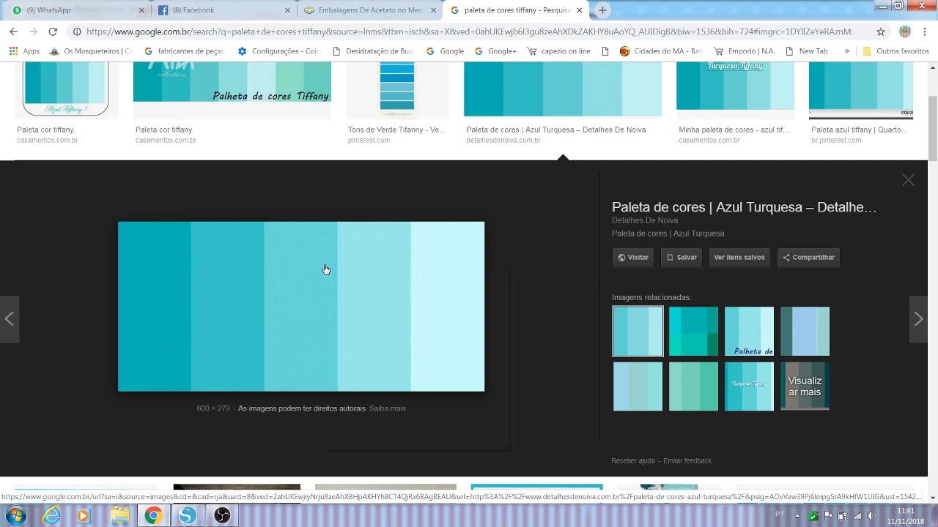
{"action": "right_click", "coordinate": [326, 270]}
{"action": "left_click", "coordinate": [386, 383]}
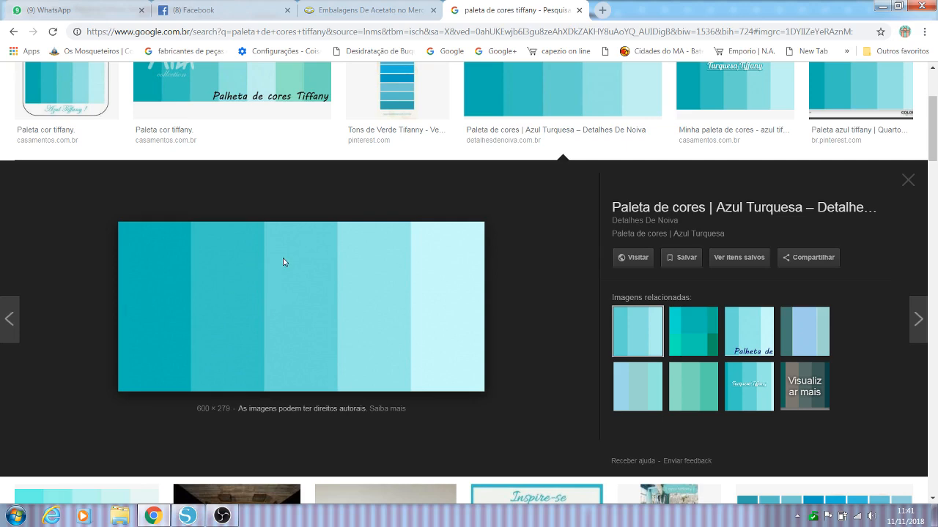
{"action": "right_click", "coordinate": [225, 345]}
{"action": "left_click", "coordinate": [273, 358]}
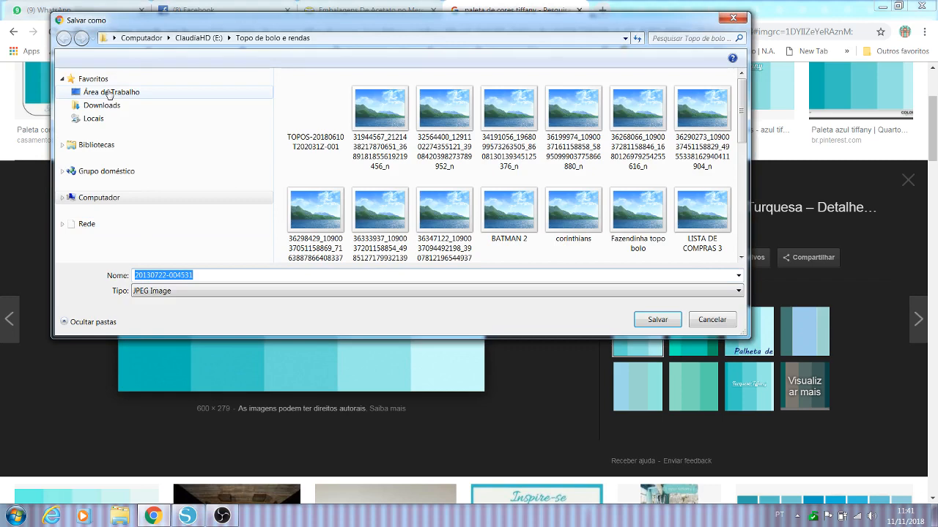
{"action": "left_click", "coordinate": [110, 92]}
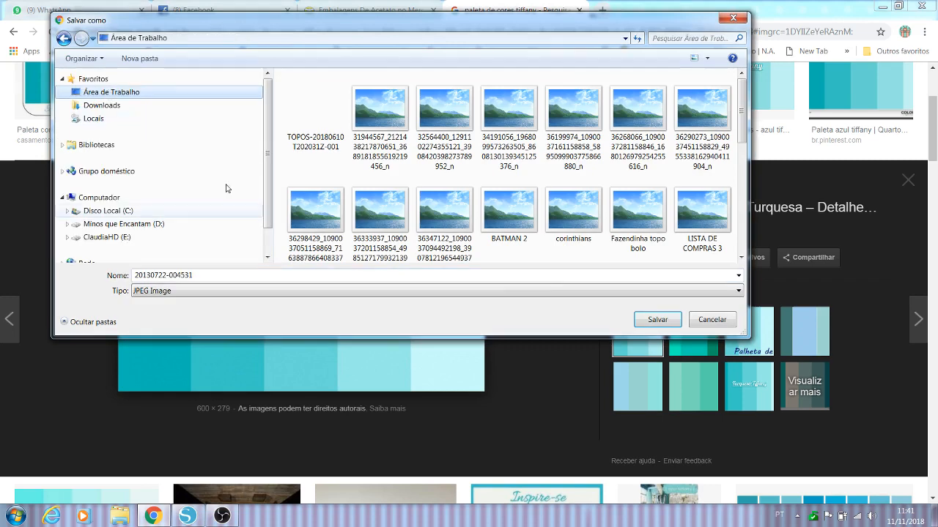
{"action": "left_click", "coordinate": [660, 319]}
{"action": "left_click", "coordinate": [658, 321]}
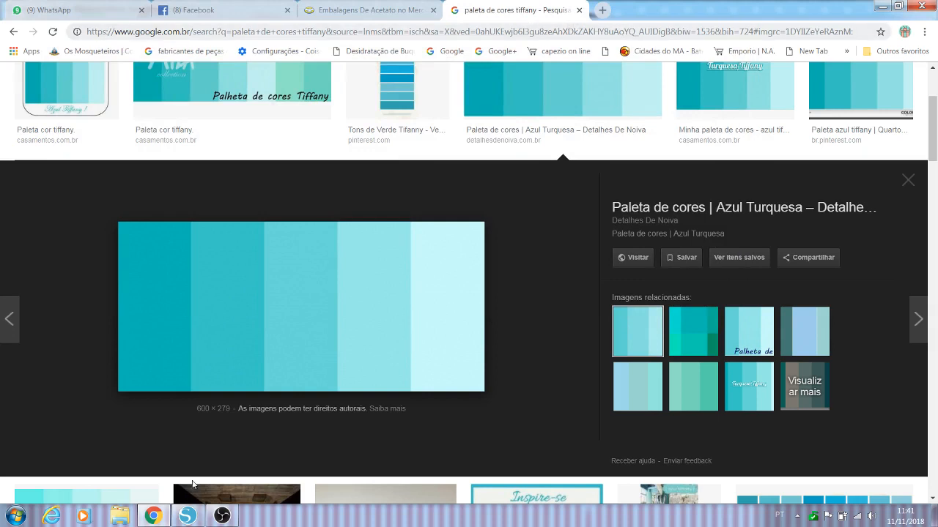
{"action": "mouse_move", "coordinate": [153, 516]}
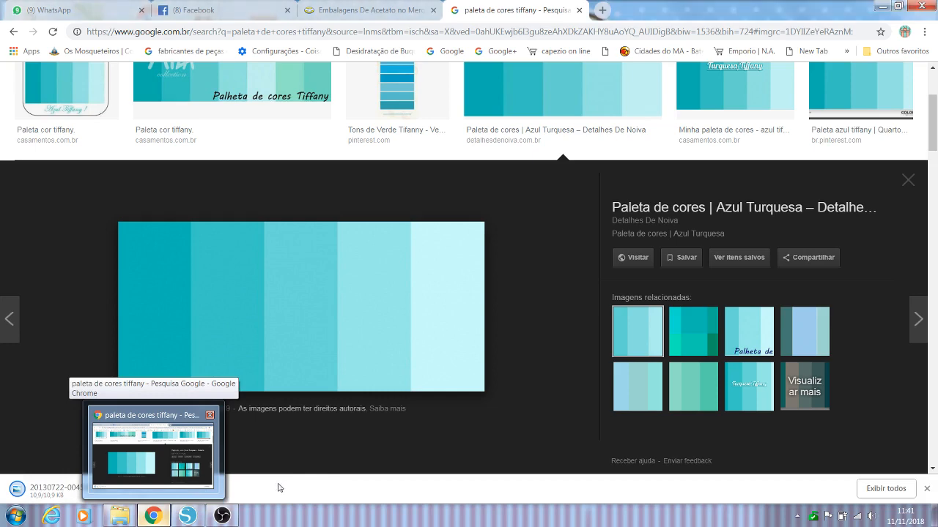
{"action": "left_click", "coordinate": [39, 488]}
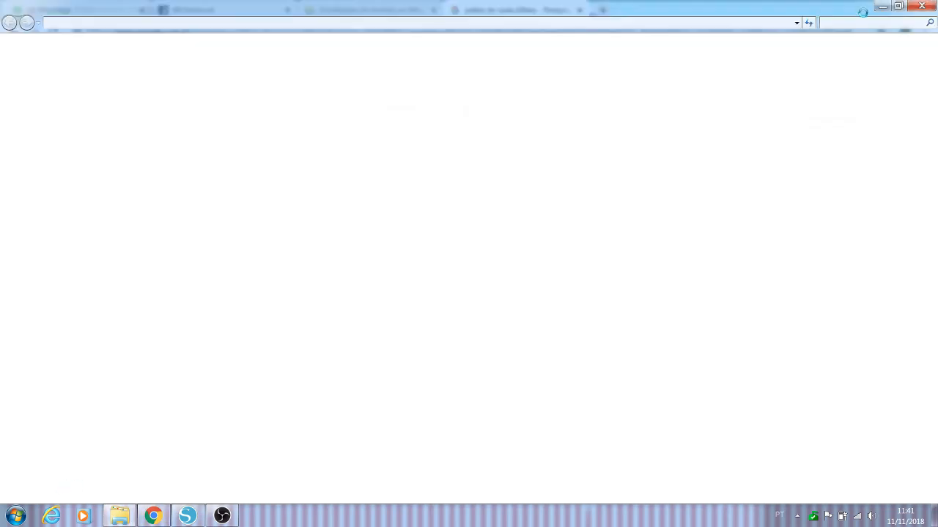
{"action": "left_click", "coordinate": [917, 6]}
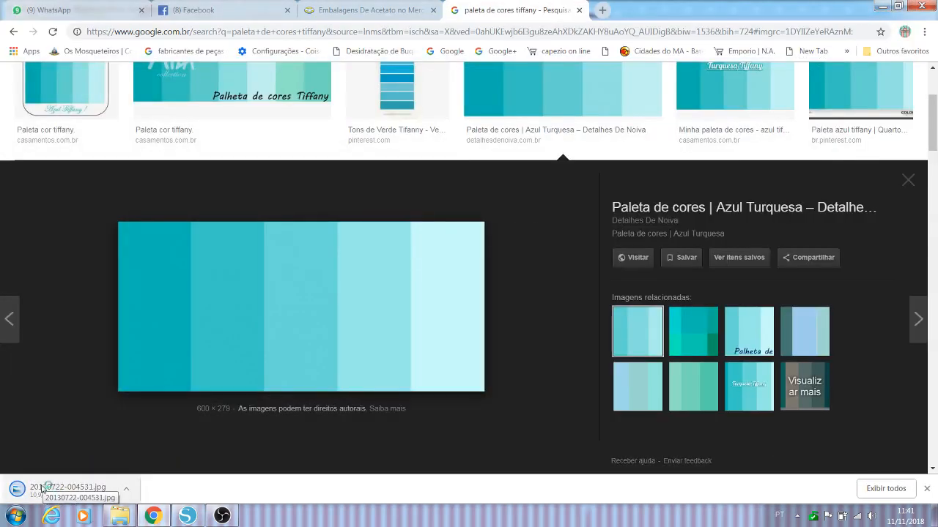
Step: Bring the downloaded palette image 20130722-004531.jpg into the Silhouette Studio document beside the name
{"action": "left_click_drag", "start_coordinate": [33, 489], "coordinate": [158, 268]}
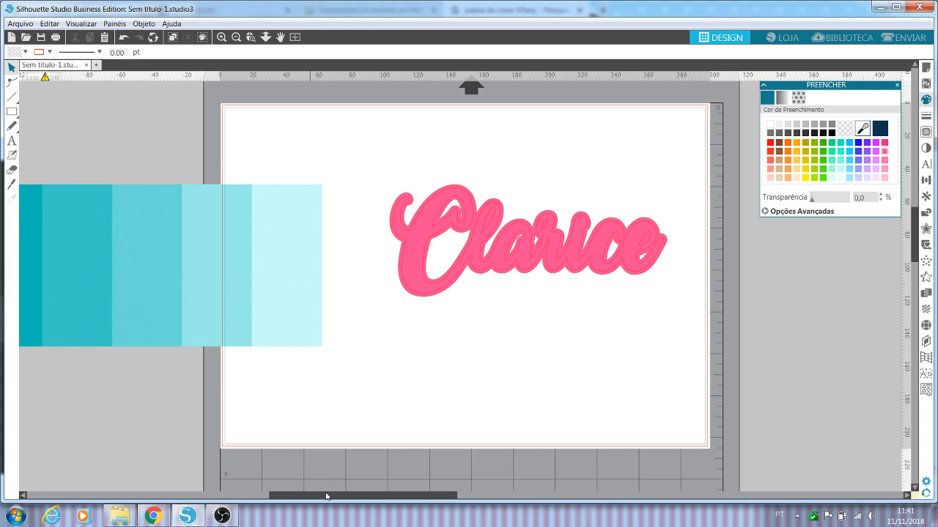
{"action": "left_click_drag", "start_coordinate": [326, 497], "coordinate": [284, 483]}
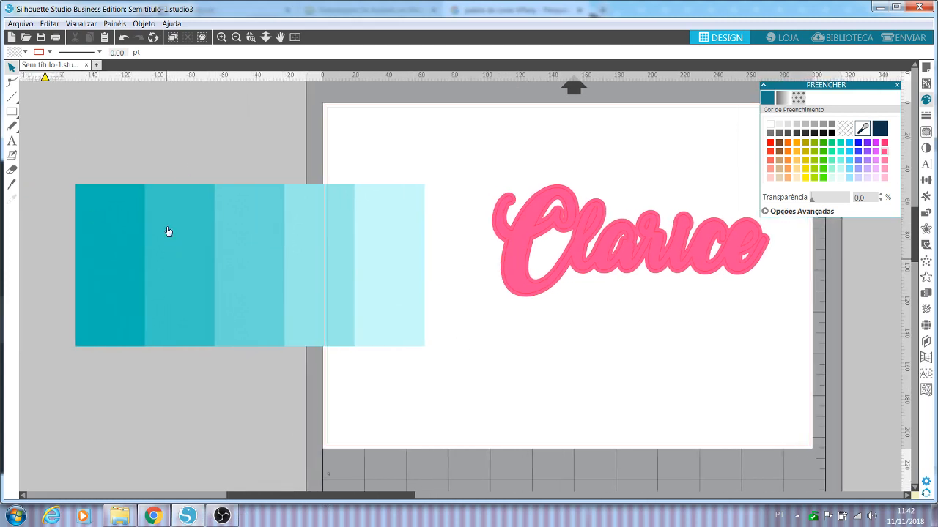
Step: Fill the grouped name with the palette's second-darkest turquoise using the eyedropper, and move the palette image off the page
{"action": "left_click", "coordinate": [587, 240]}
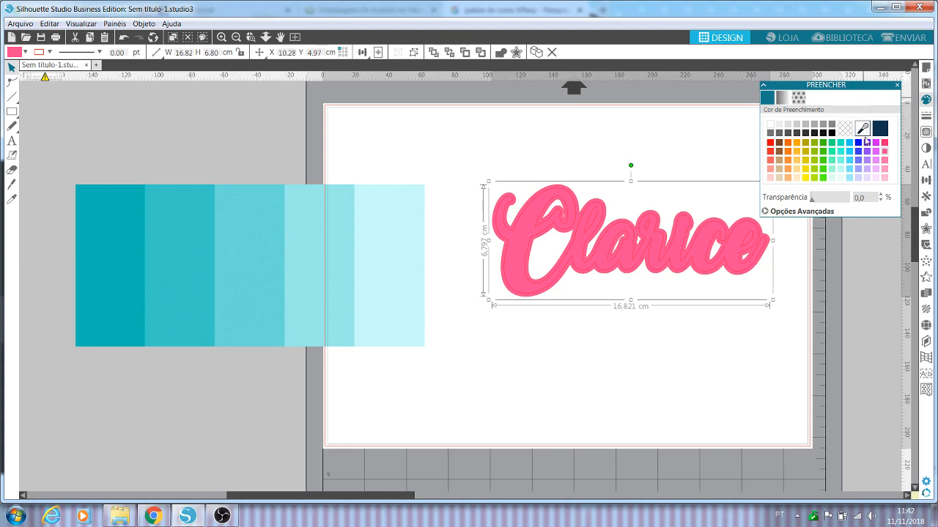
{"action": "left_click", "coordinate": [864, 130]}
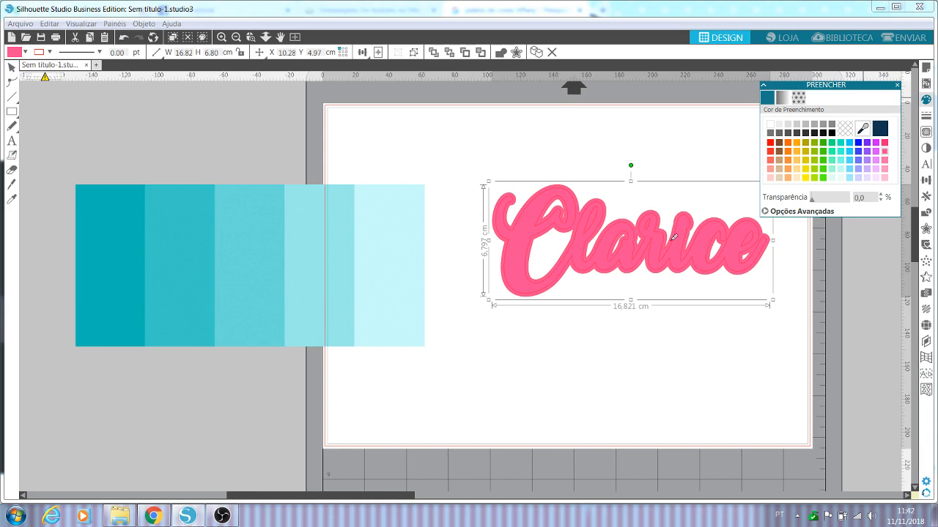
{"action": "left_click", "coordinate": [177, 206]}
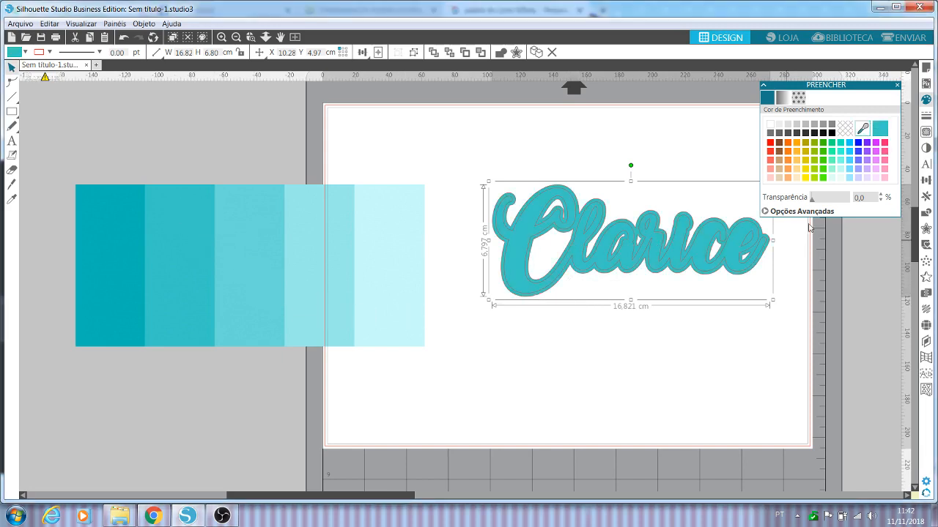
{"action": "left_click_drag", "start_coordinate": [261, 274], "coordinate": [122, 241]}
{"action": "left_click", "coordinate": [398, 370]}
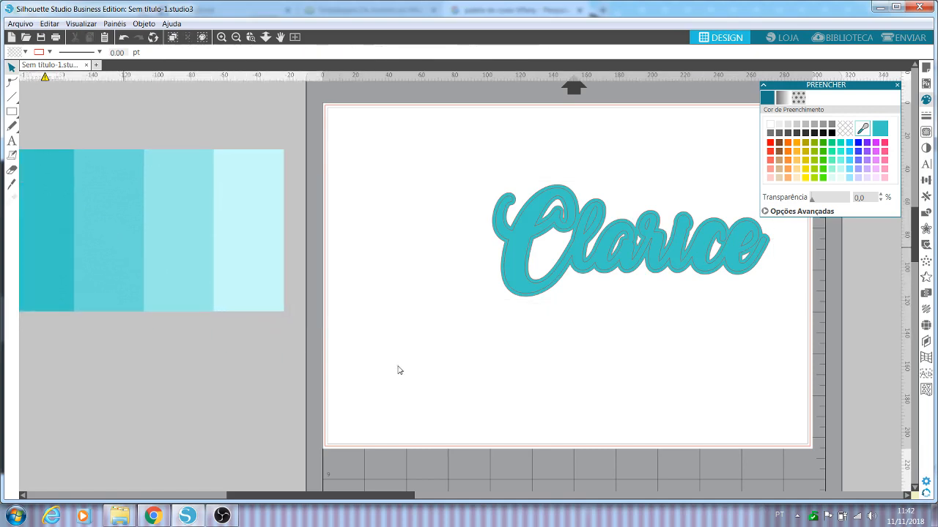
Step: Move the grouped turquoise name up near the page's upper edge
{"action": "left_click_drag", "start_coordinate": [367, 500], "coordinate": [411, 500]}
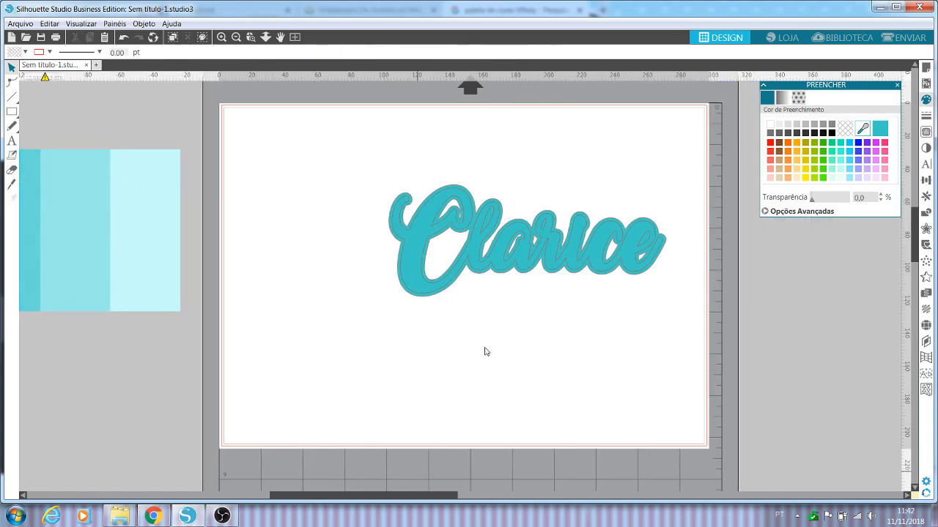
{"action": "right_click", "coordinate": [518, 258]}
{"action": "left_click", "coordinate": [444, 381]}
{"action": "left_click", "coordinate": [444, 381]}
{"action": "right_click", "coordinate": [527, 250]}
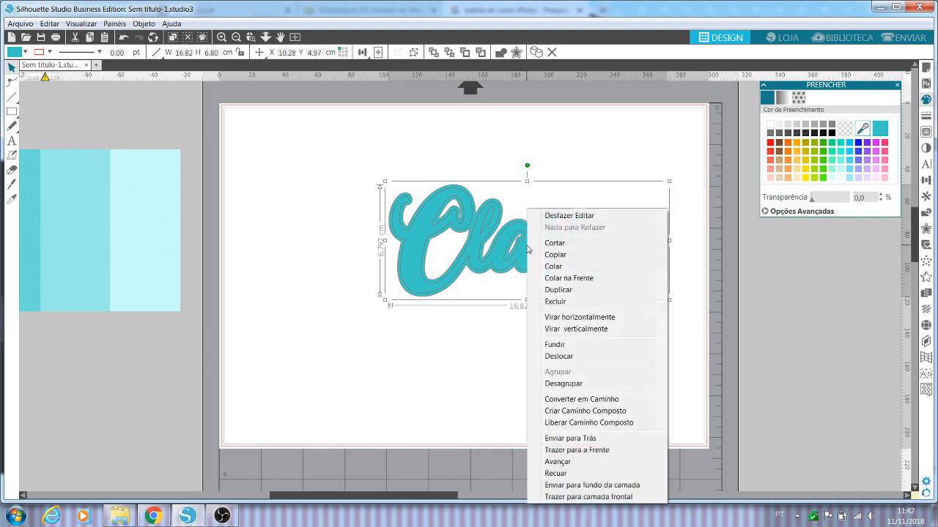
{"action": "left_click", "coordinate": [477, 303]}
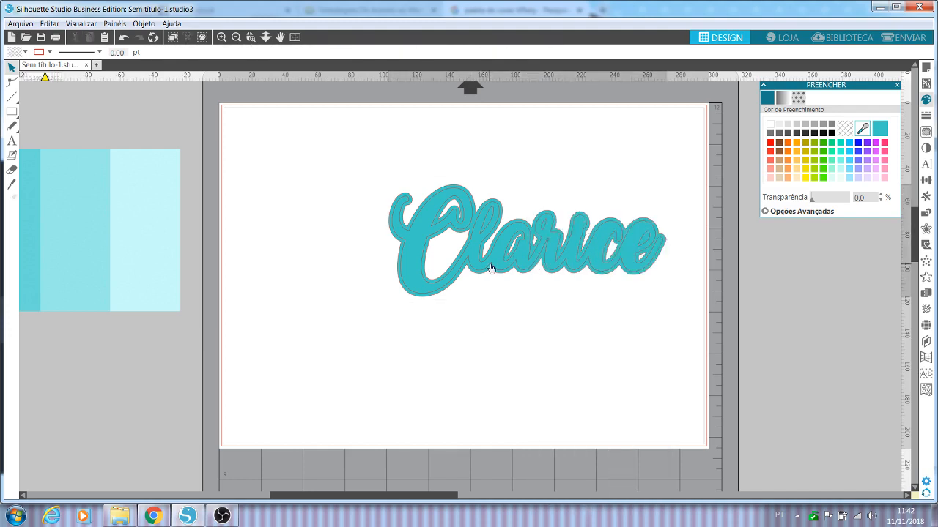
{"action": "left_click_drag", "start_coordinate": [488, 279], "coordinate": [474, 213]}
{"action": "left_click", "coordinate": [475, 212]}
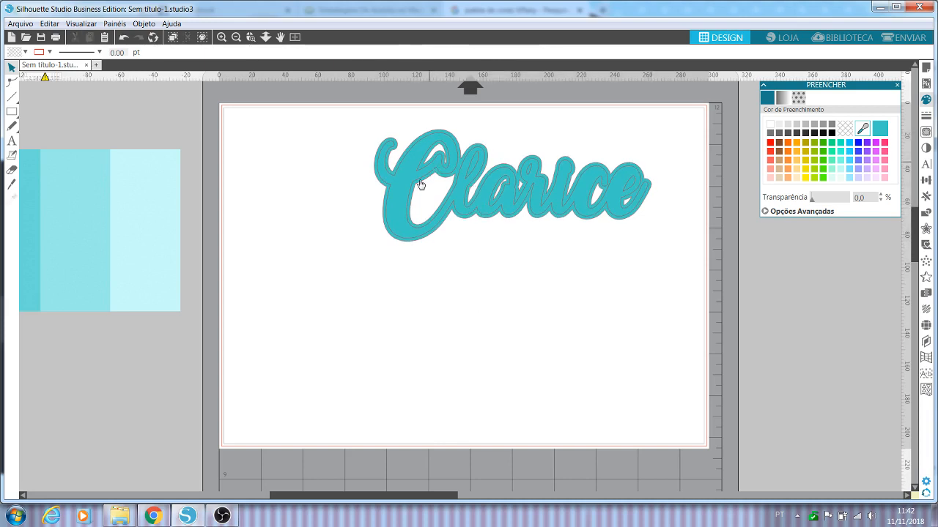
Step: Duplicate the grouped turquoise name and place the copy below the original
{"action": "left_click", "coordinate": [466, 187]}
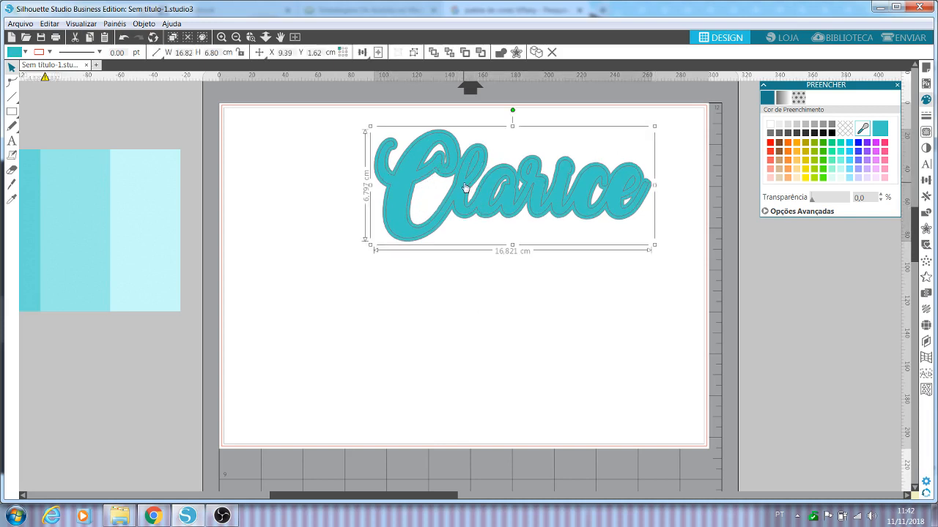
{"action": "key", "text": "ctrl+d"}
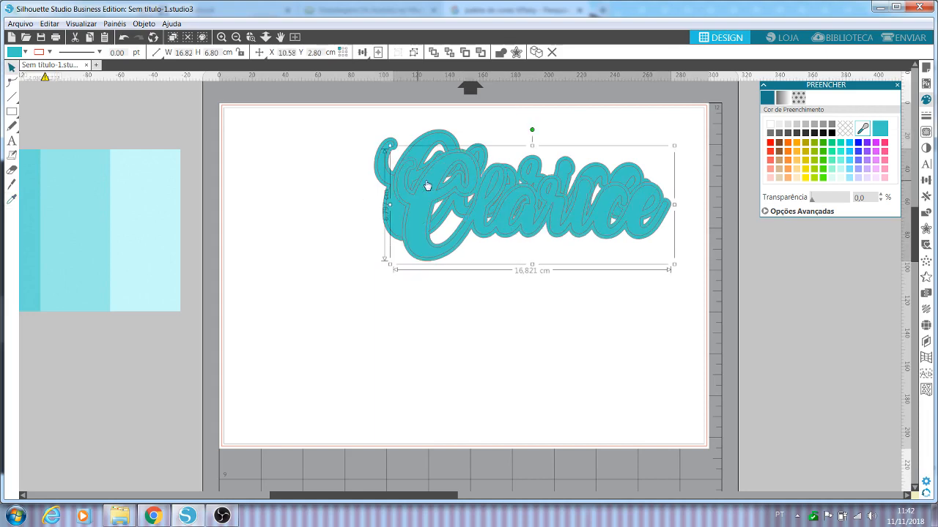
{"action": "left_click_drag", "start_coordinate": [427, 186], "coordinate": [426, 323]}
Step: Ungroup the lower copy, pull its inner lettering aside, and delete the wider offset shape
{"action": "right_click", "coordinate": [425, 322]}
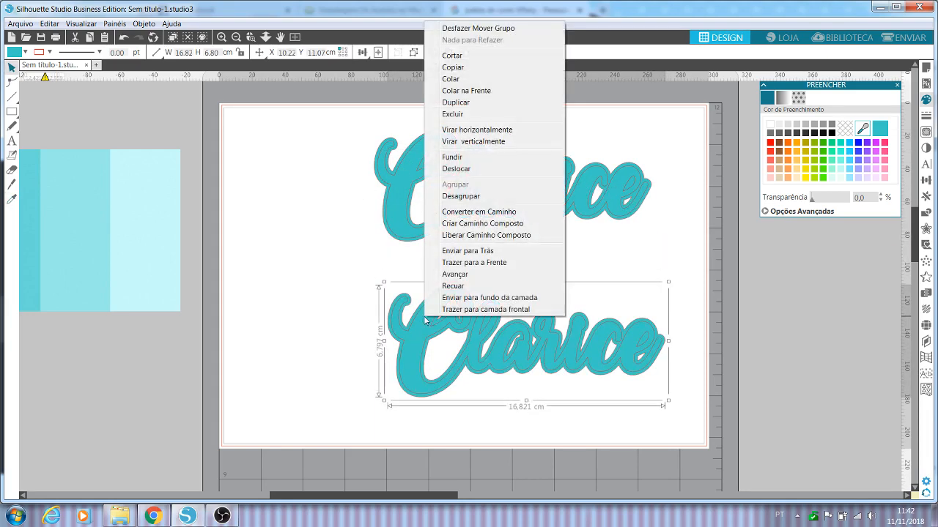
{"action": "left_click", "coordinate": [446, 190]}
{"action": "left_click", "coordinate": [337, 297]}
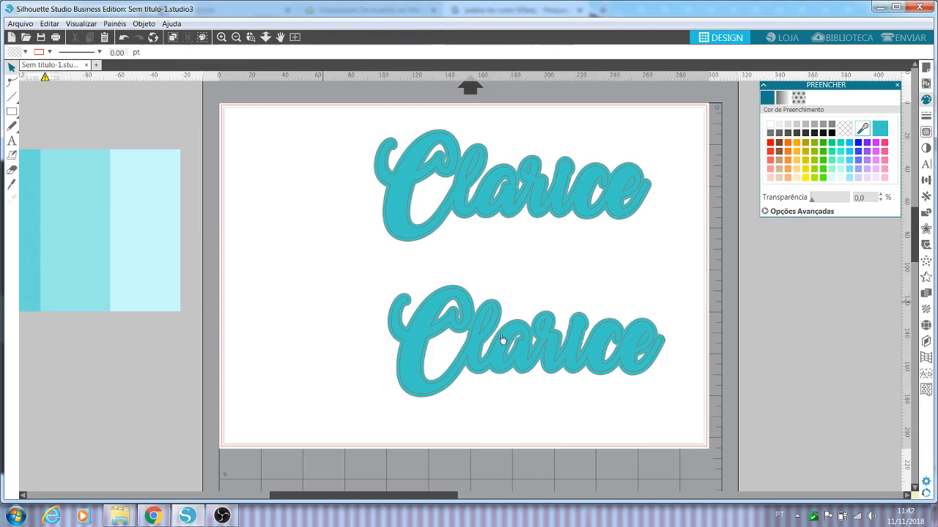
{"action": "left_click_drag", "start_coordinate": [463, 327], "coordinate": [278, 328]}
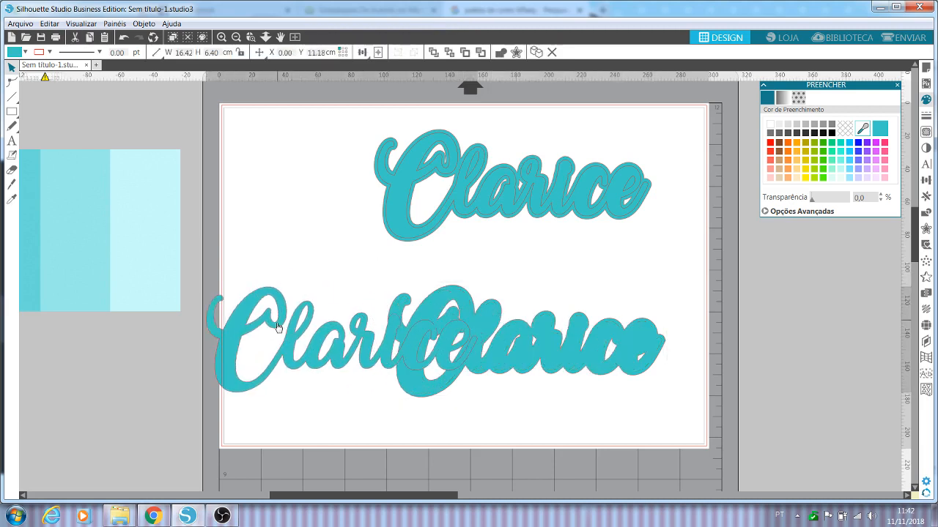
{"action": "left_click", "coordinate": [636, 355]}
{"action": "key", "text": "Delete"}
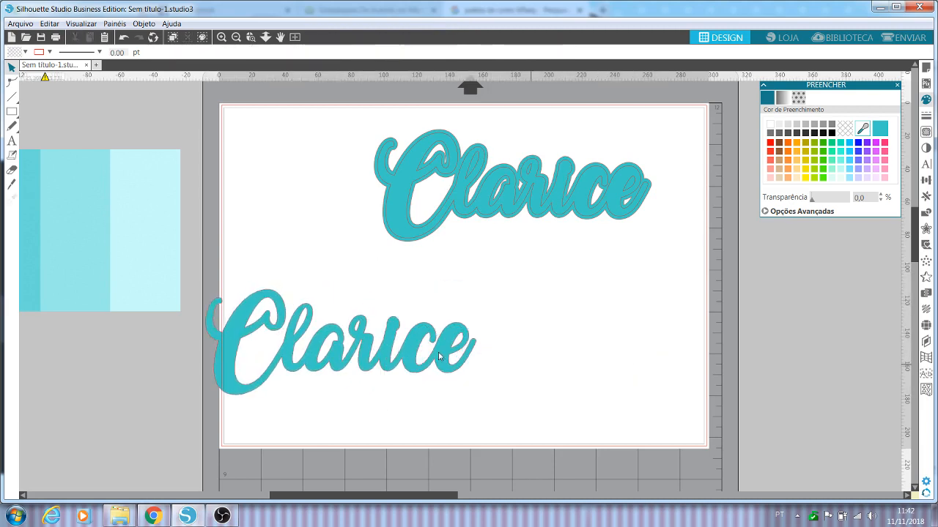
Step: Arrange the bare lettering below and to the right of the two-layer name, and shift the palette image closer to the page
{"action": "left_click_drag", "start_coordinate": [416, 354], "coordinate": [627, 324]}
{"action": "left_click", "coordinate": [627, 323]}
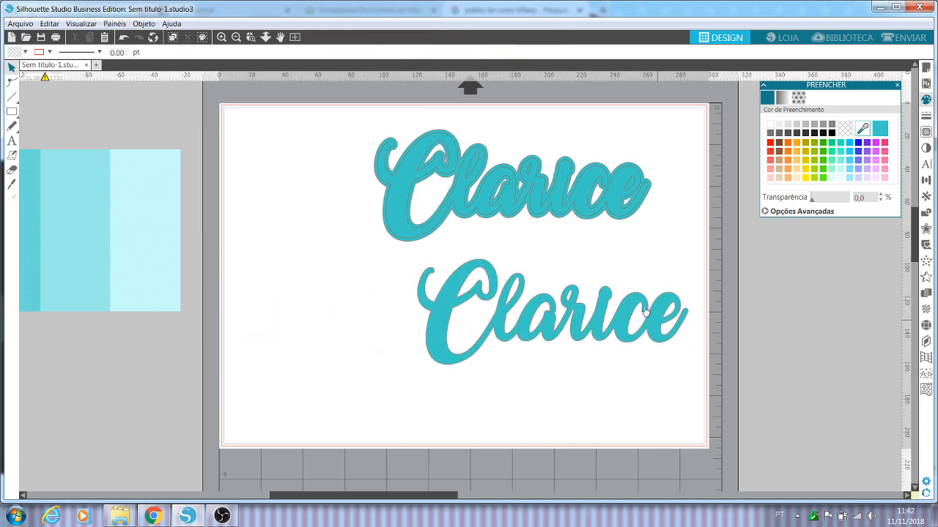
{"action": "left_click_drag", "start_coordinate": [590, 212], "coordinate": [480, 213]}
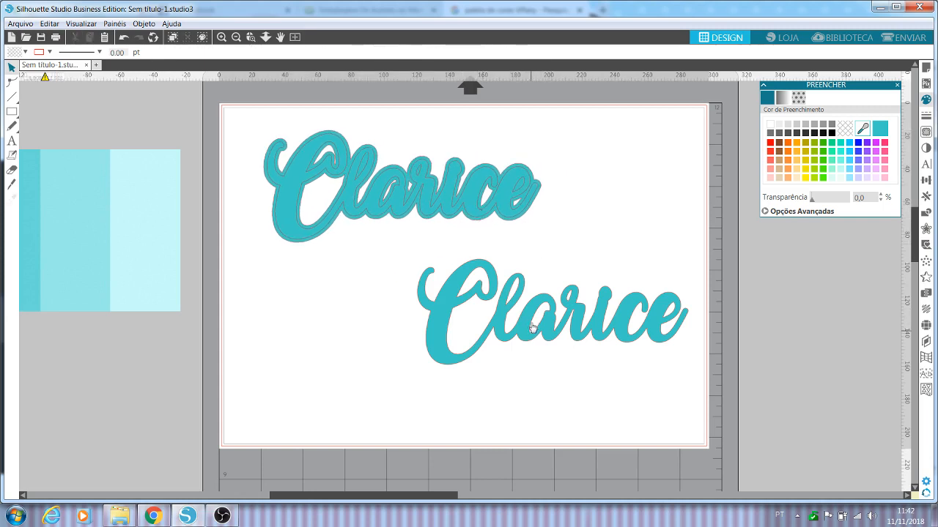
{"action": "left_click", "coordinate": [513, 326]}
{"action": "left_click_drag", "start_coordinate": [513, 326], "coordinate": [485, 331]}
{"action": "left_click", "coordinate": [482, 297]}
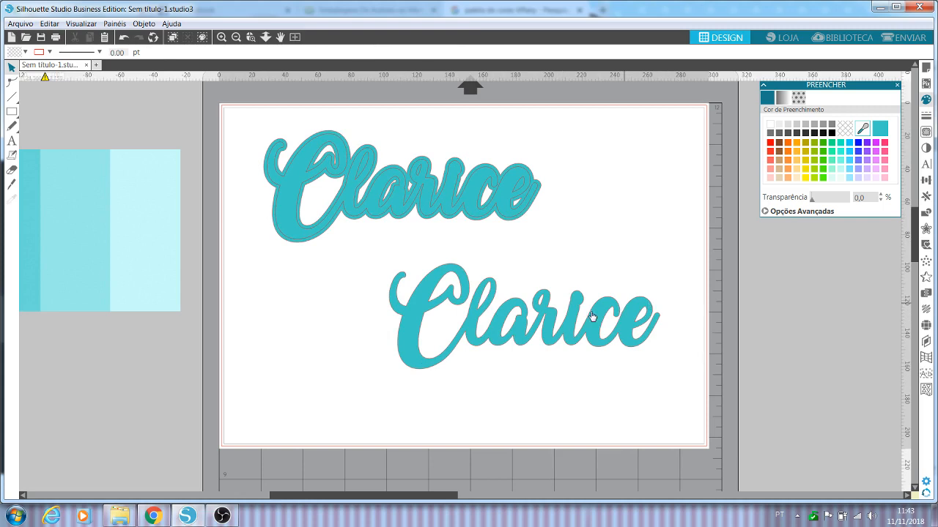
{"action": "left_click", "coordinate": [131, 206]}
{"action": "left_click", "coordinate": [133, 203]}
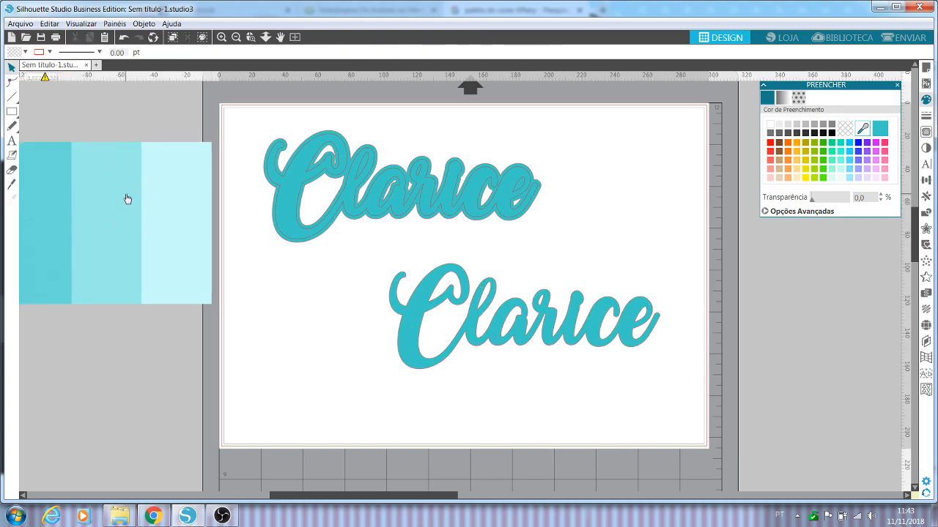
Step: Create a 0.230 cm offset around the lower lettering and delete the filled lettering inside it
{"action": "left_click", "coordinate": [514, 338]}
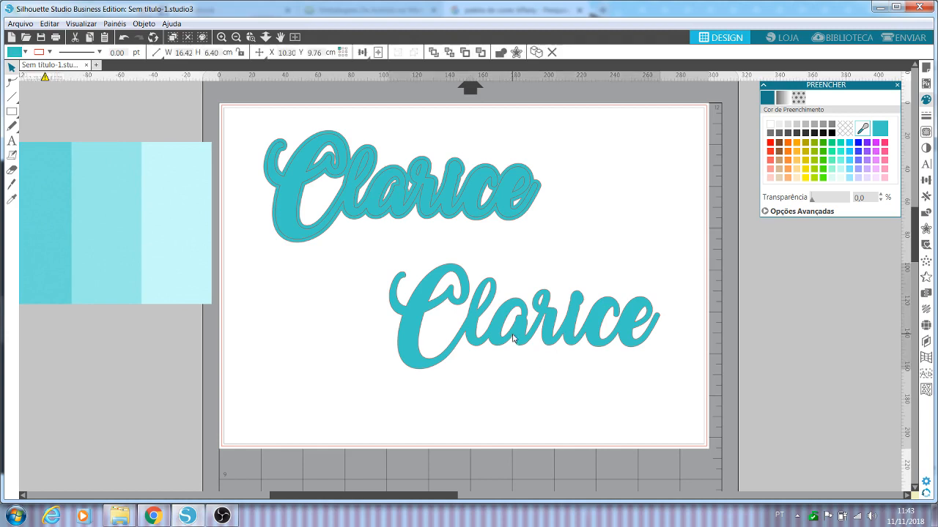
{"action": "left_click", "coordinate": [932, 232]}
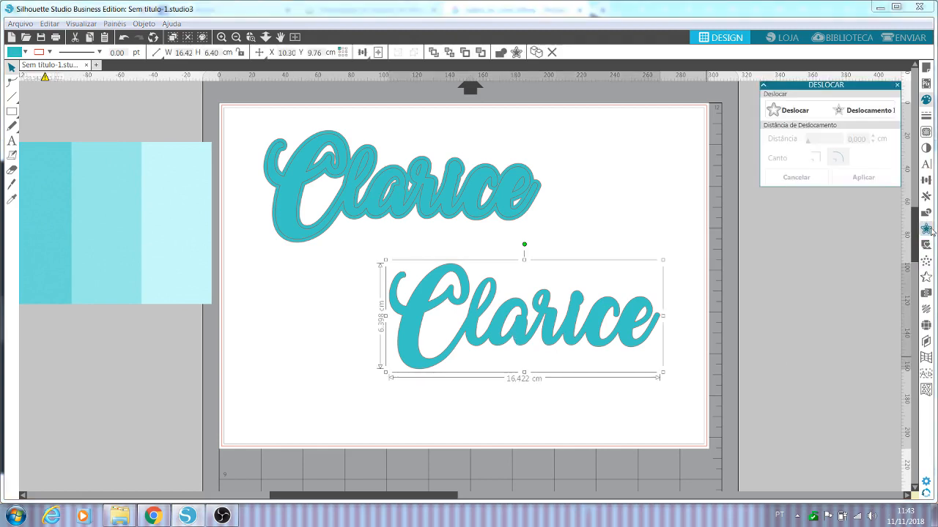
{"action": "left_click", "coordinate": [798, 111]}
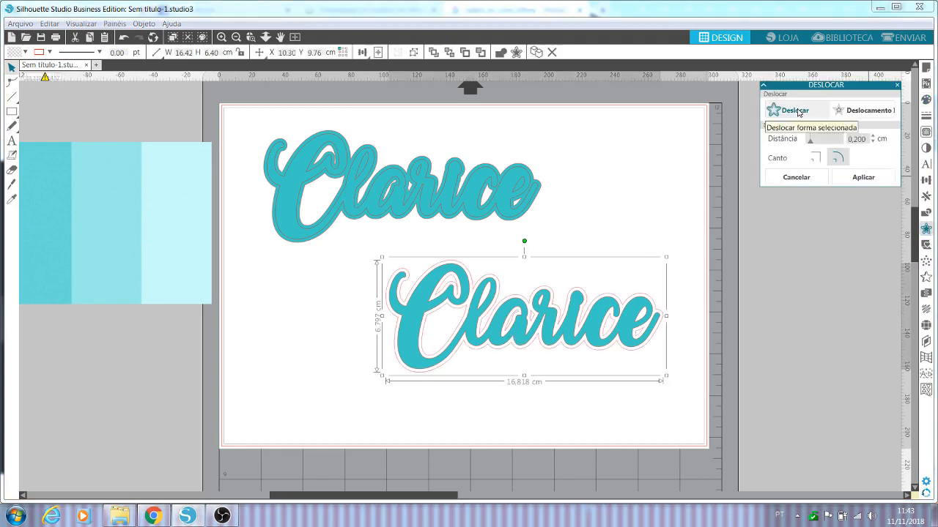
{"action": "left_click", "coordinate": [874, 137]}
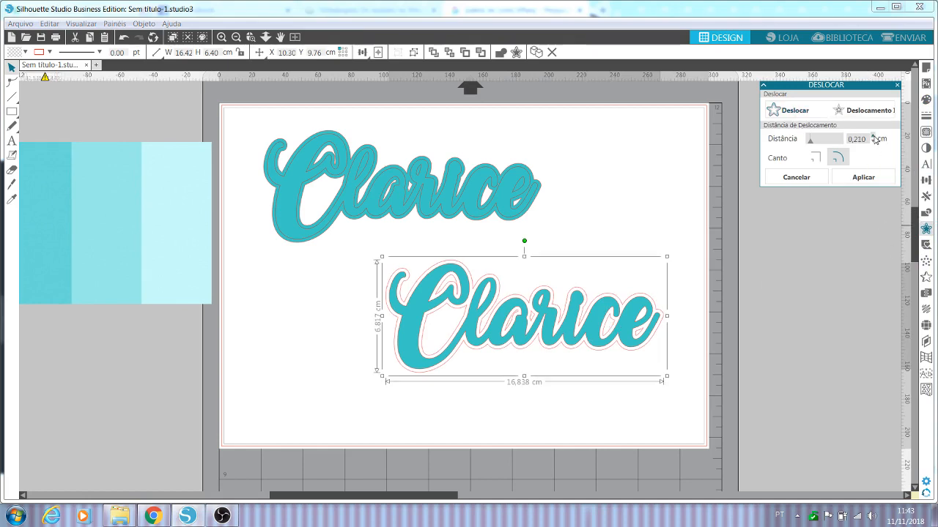
{"action": "left_click", "coordinate": [874, 137]}
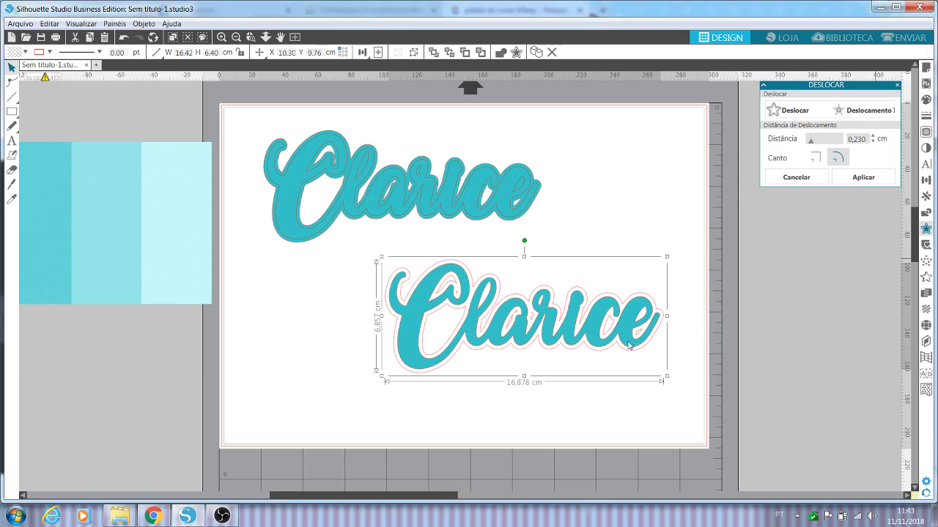
{"action": "left_click", "coordinate": [597, 326]}
{"action": "key", "text": "Delete"}
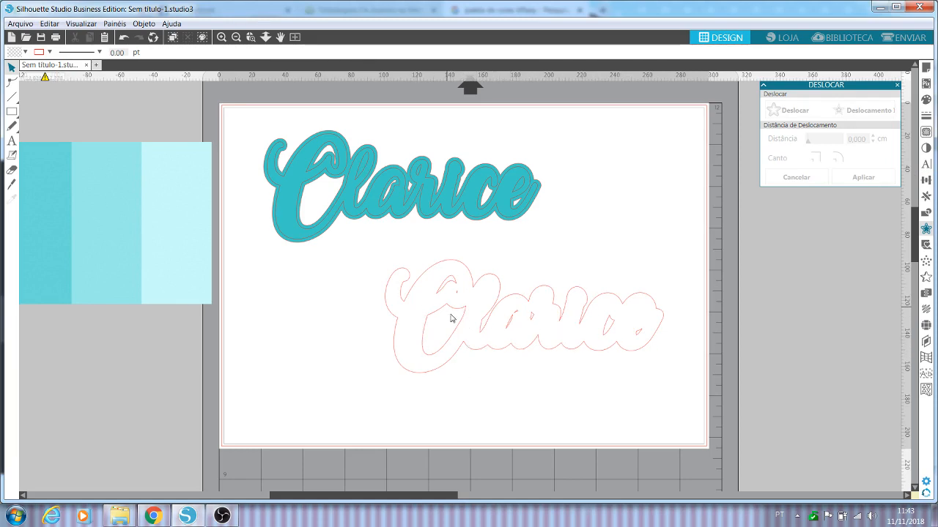
Step: Release the offset outline's compound path and delete the two small contours inside the upper part of the C
{"action": "right_click", "coordinate": [483, 339]}
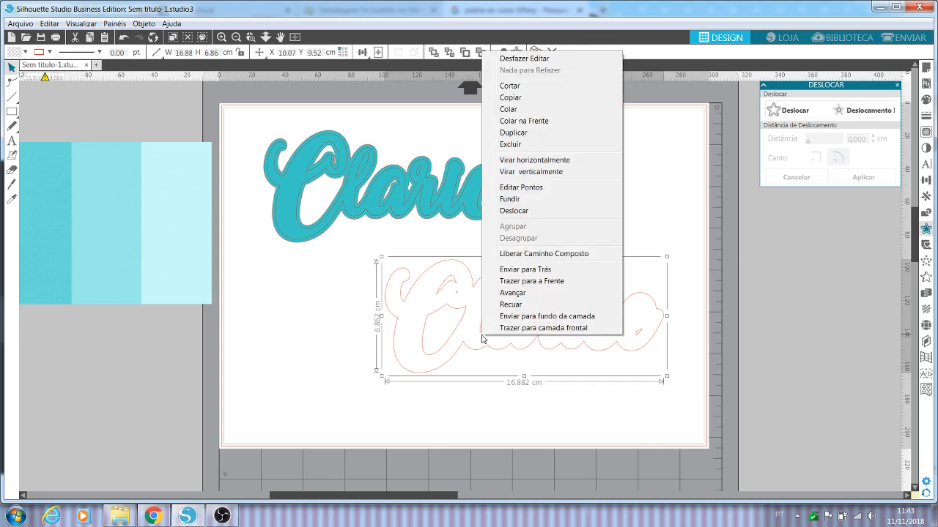
{"action": "left_click", "coordinate": [503, 256]}
{"action": "left_click", "coordinate": [651, 203]}
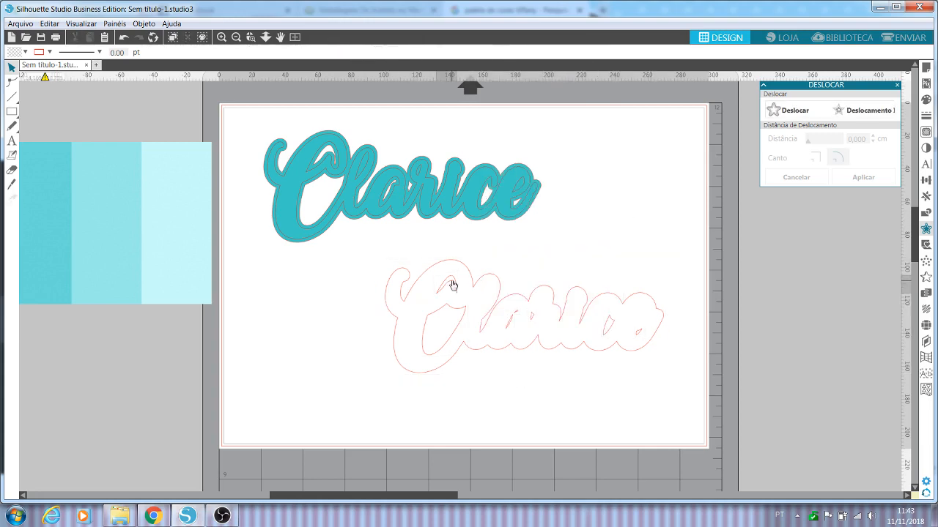
{"action": "left_click", "coordinate": [452, 285]}
{"action": "key", "text": "Delete"}
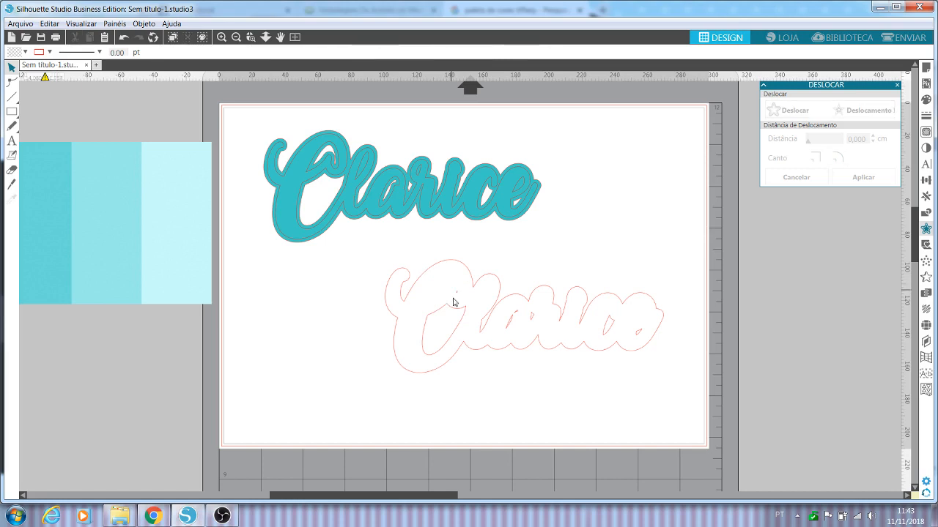
{"action": "left_click", "coordinate": [457, 294]}
{"action": "key", "text": "Delete"}
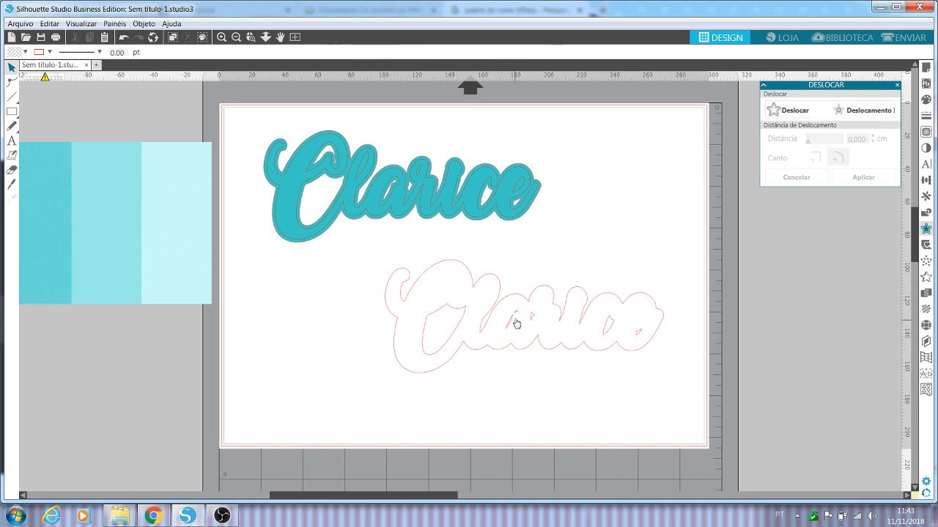
Step: Delete the small inner contours of the lowercase a, c and e in the offset outline
{"action": "left_click", "coordinate": [520, 317]}
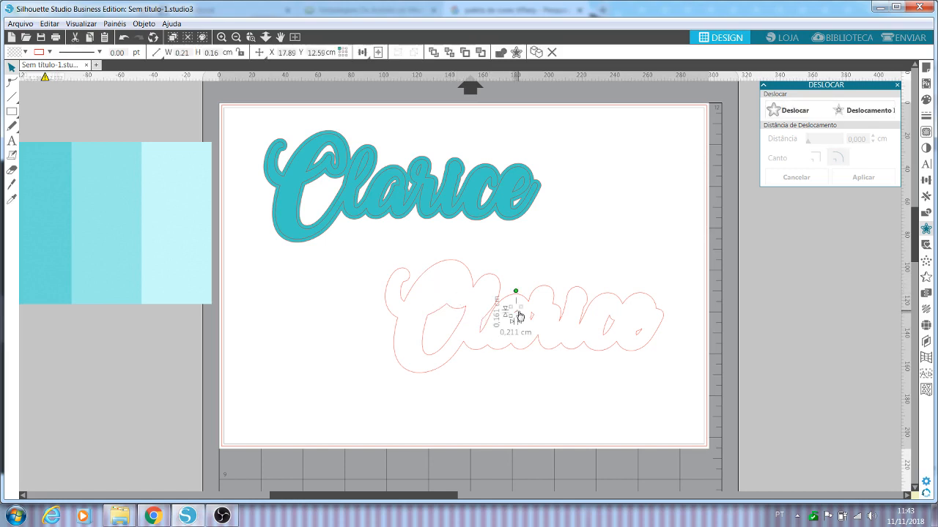
{"action": "key", "text": "Delete"}
{"action": "left_click", "coordinate": [533, 322]}
{"action": "key", "text": "Delete"}
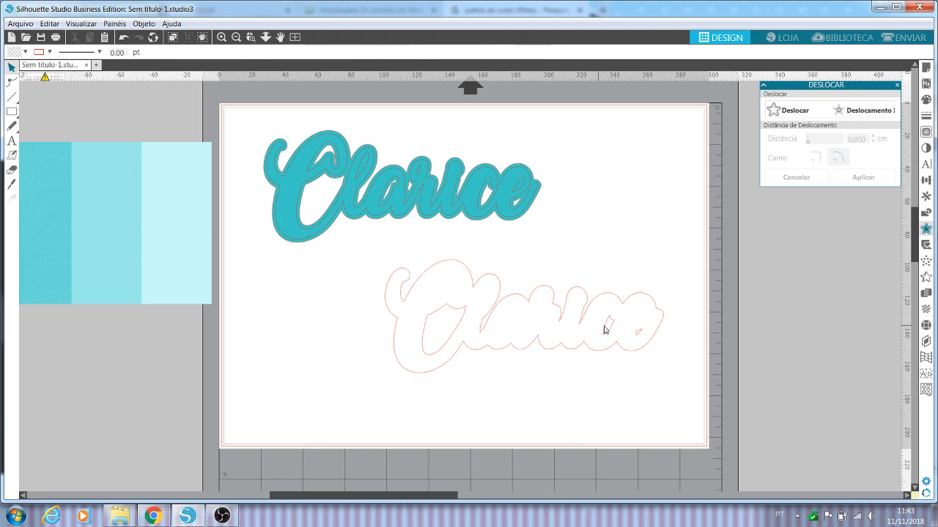
{"action": "left_click", "coordinate": [609, 324]}
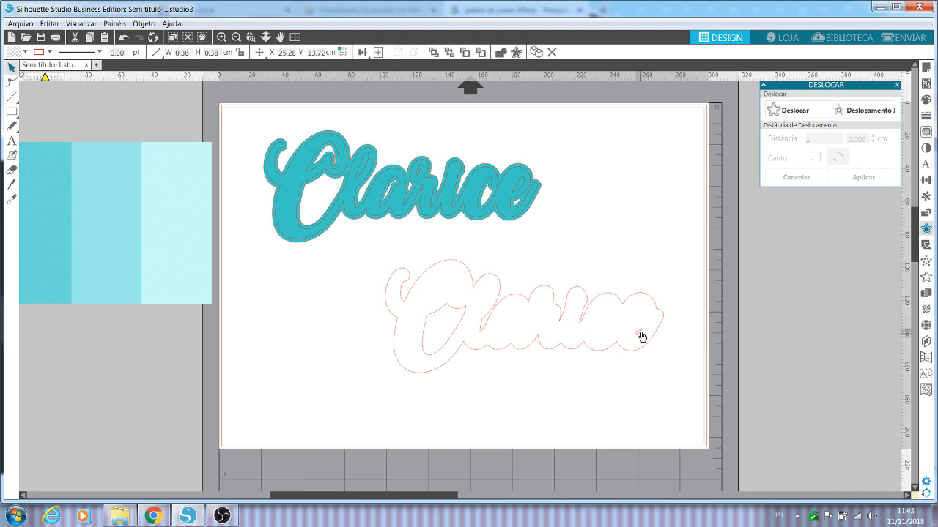
{"action": "key", "text": "Delete"}
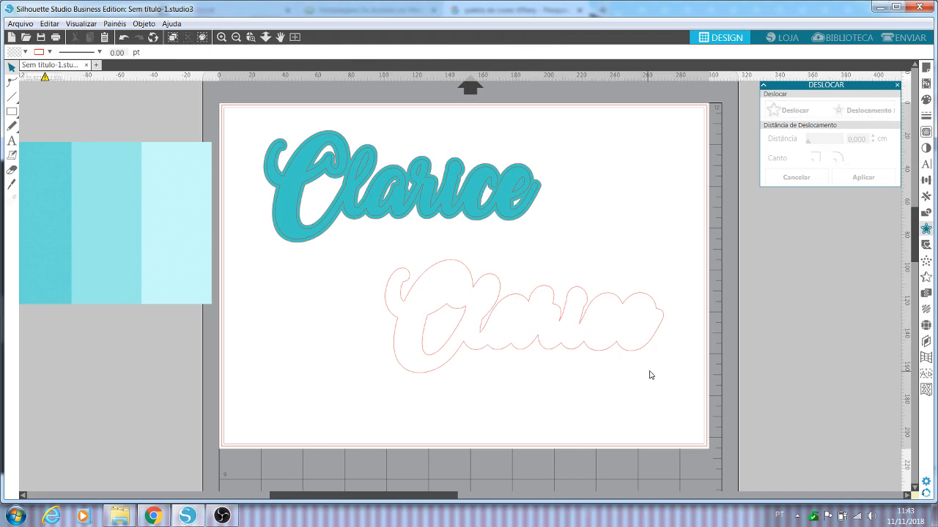
Step: Undo the trial move of the outer outline and delete the large remaining contour inside the C
{"action": "left_click_drag", "start_coordinate": [607, 357], "coordinate": [493, 366]}
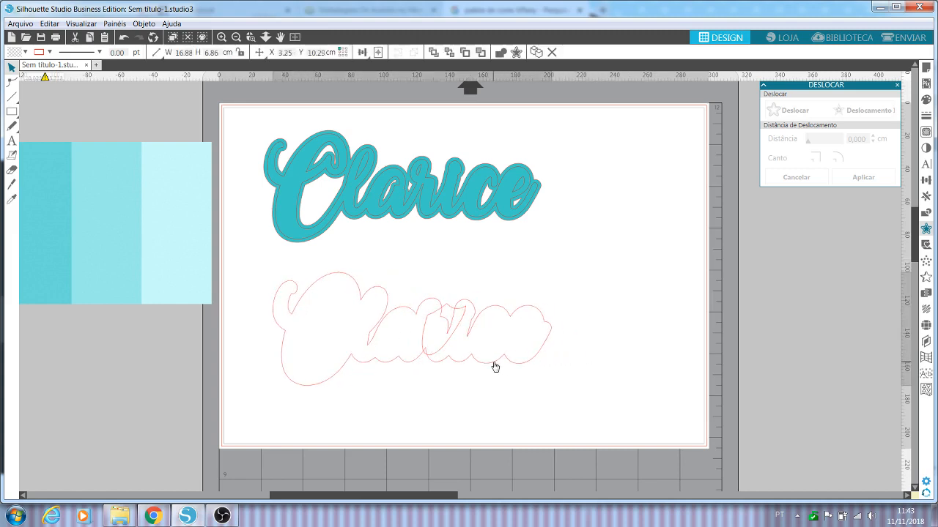
{"action": "left_click", "coordinate": [123, 37]}
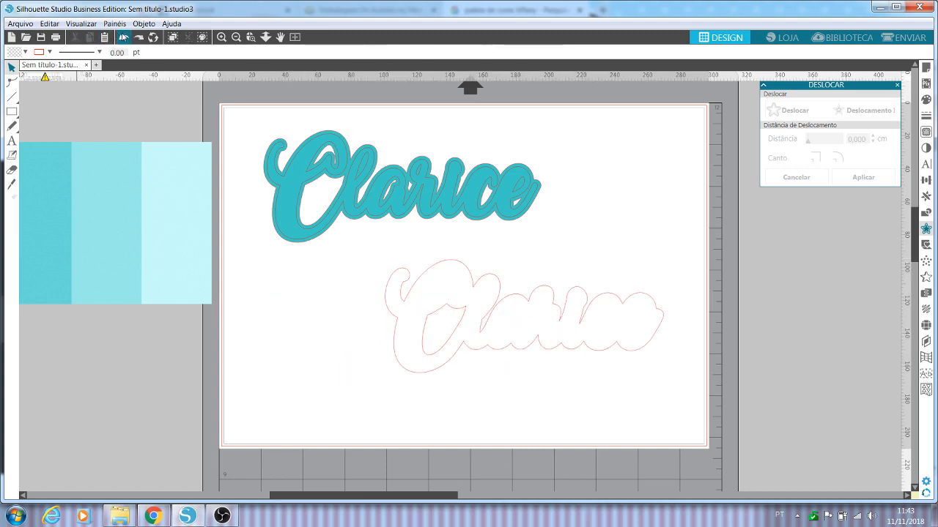
{"action": "left_click_drag", "start_coordinate": [698, 364], "coordinate": [401, 256]}
{"action": "left_click", "coordinate": [517, 419]}
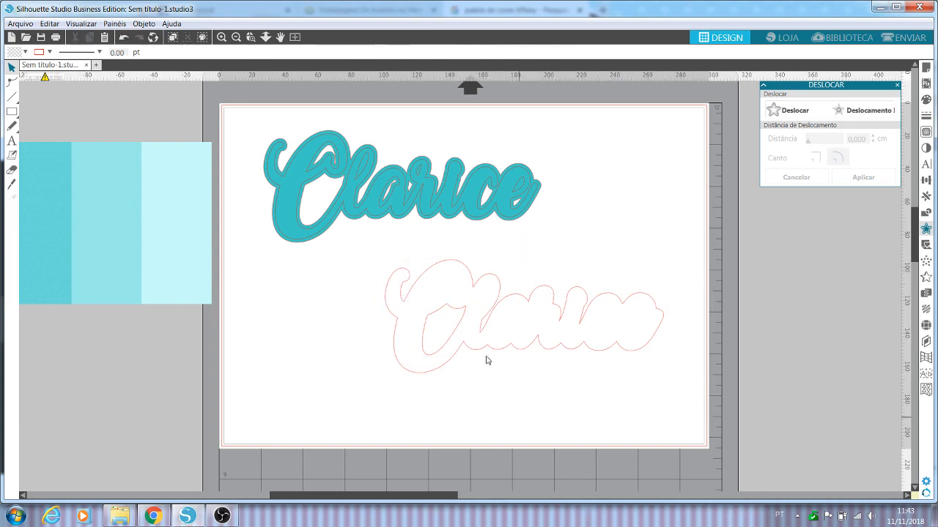
{"action": "left_click", "coordinate": [466, 316]}
{"action": "key", "text": "Delete"}
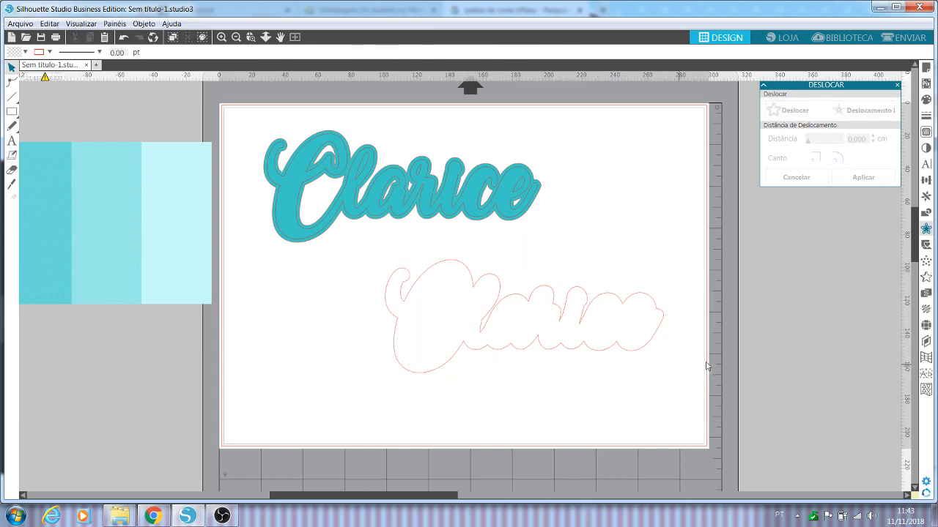
Step: Fill the lower name's solid offset outline with the lightest turquoise sampled from the palette image
{"action": "left_click_drag", "start_coordinate": [541, 399], "coordinate": [539, 395]}
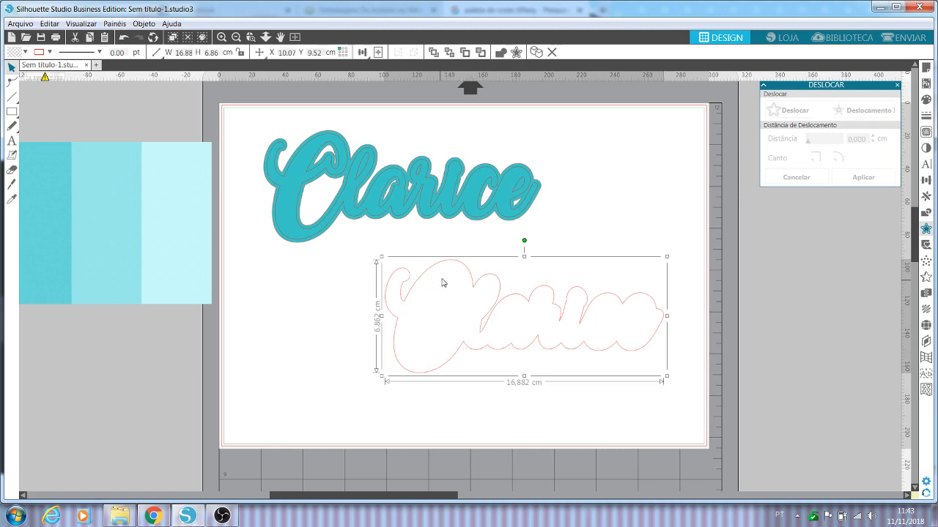
{"action": "left_click_drag", "start_coordinate": [442, 281], "coordinate": [409, 288]}
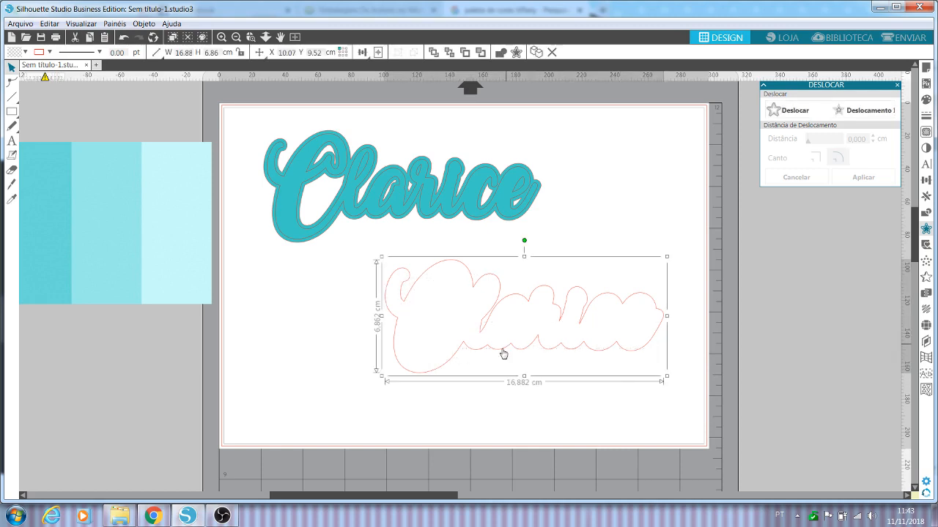
{"action": "left_click_drag", "start_coordinate": [358, 500], "coordinate": [325, 497]}
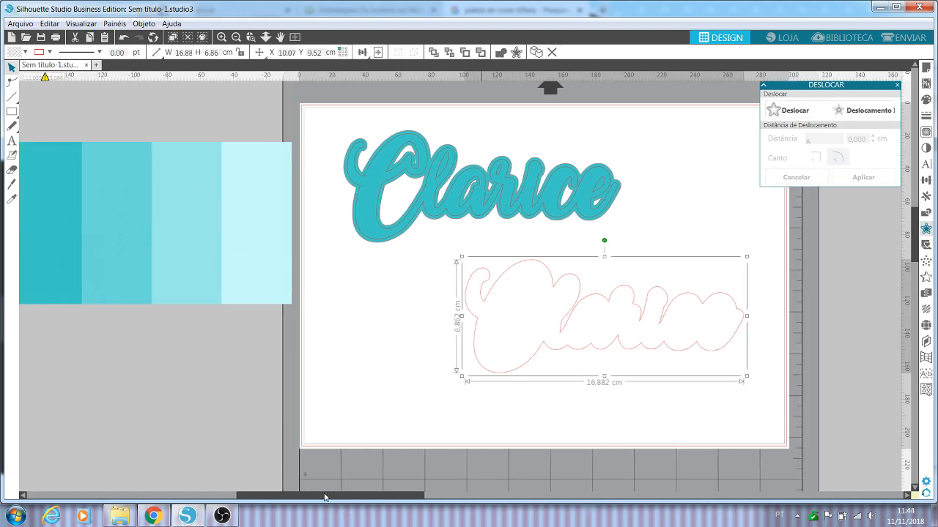
{"action": "left_click", "coordinate": [926, 100]}
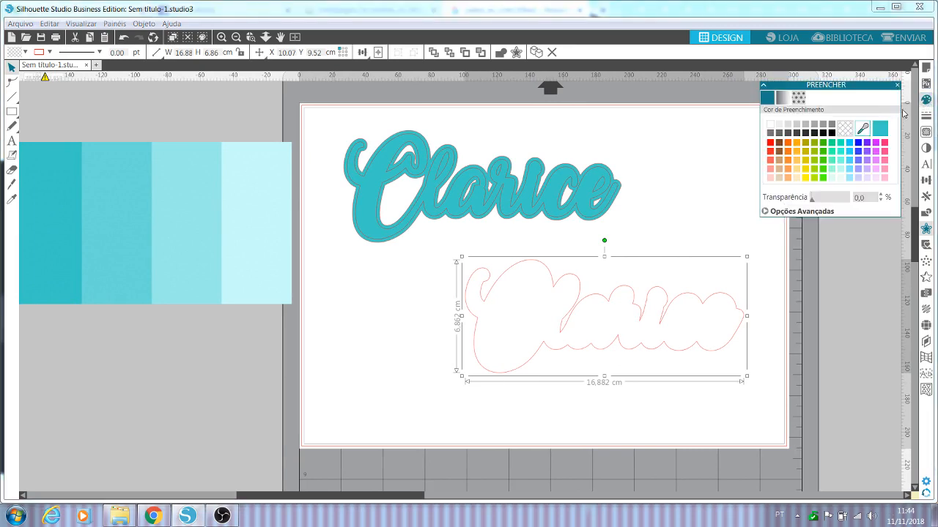
{"action": "left_click", "coordinate": [862, 129]}
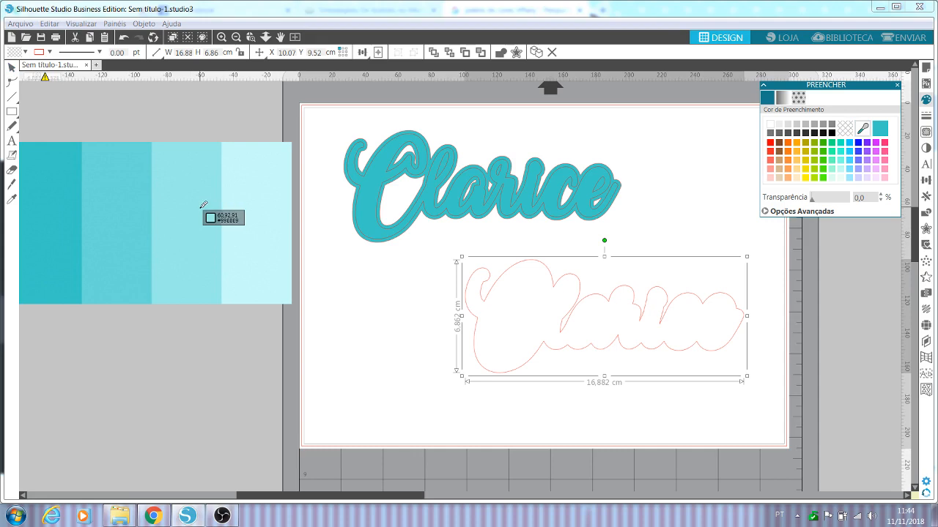
{"action": "left_click", "coordinate": [260, 199]}
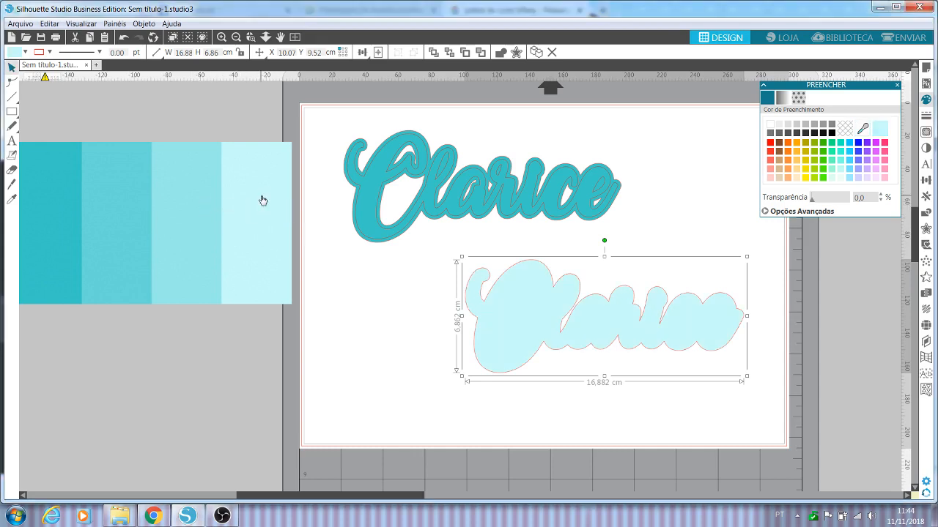
Step: Move the light turquoise backing slightly down and left on the page and send it to the back
{"action": "left_click_drag", "start_coordinate": [561, 334], "coordinate": [578, 360]}
{"action": "right_click", "coordinate": [578, 353]}
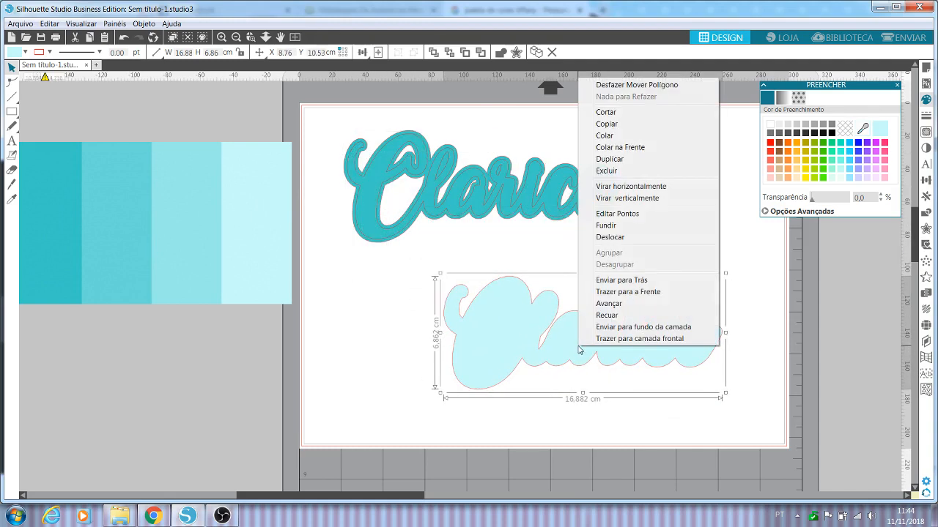
{"action": "left_click", "coordinate": [652, 280]}
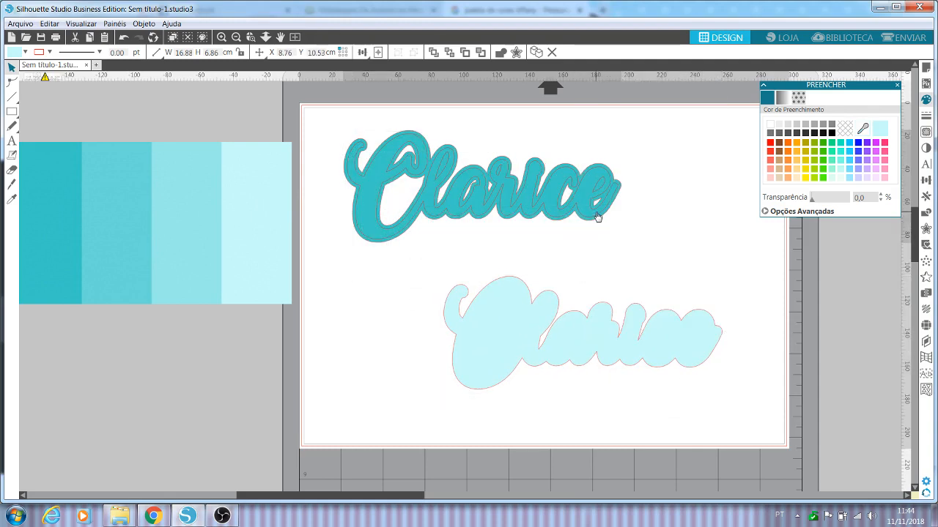
Step: Move the upper name to the right and ungroup its lettering from its offset backing
{"action": "left_click_drag", "start_coordinate": [607, 215], "coordinate": [651, 208]}
{"action": "right_click", "coordinate": [678, 210]}
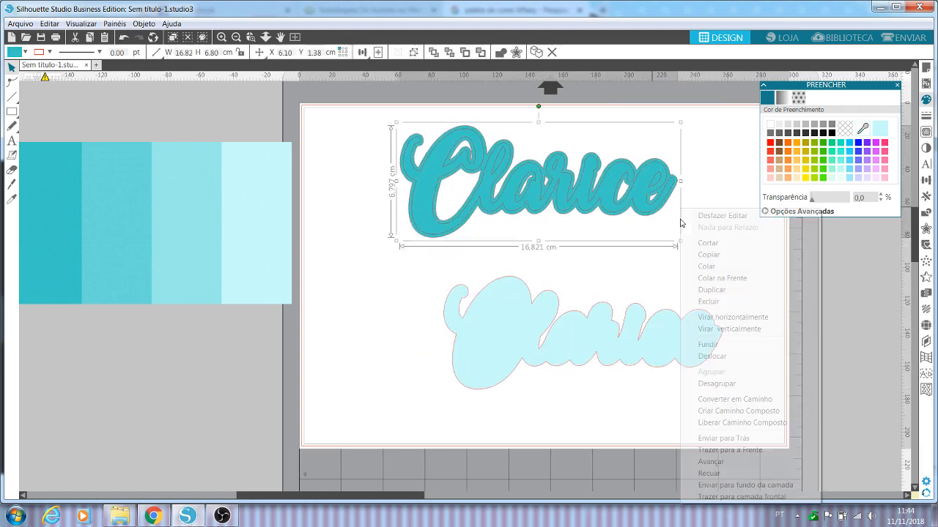
{"action": "left_click", "coordinate": [733, 385]}
{"action": "left_click", "coordinate": [716, 252]}
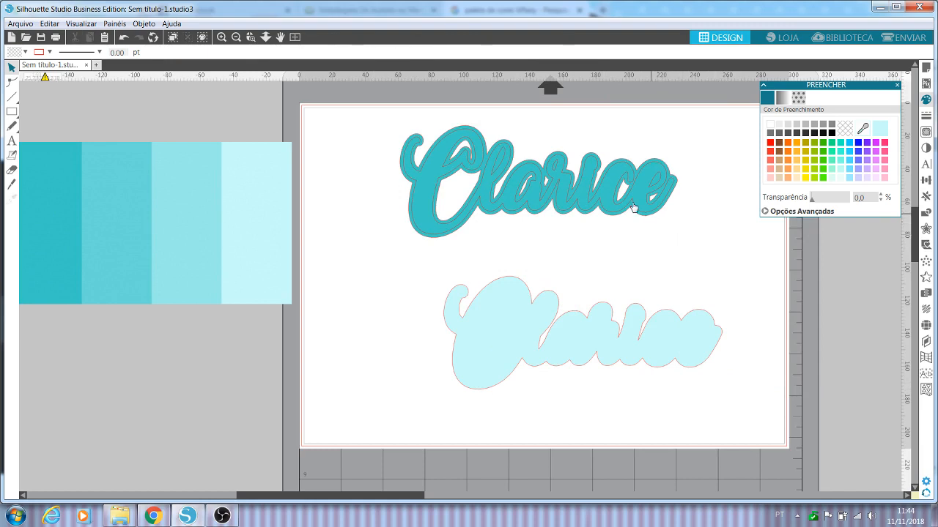
Step: Try the upper lettering on top of the light turquoise backing and undo that move
{"action": "left_click_drag", "start_coordinate": [585, 180], "coordinate": [631, 333]}
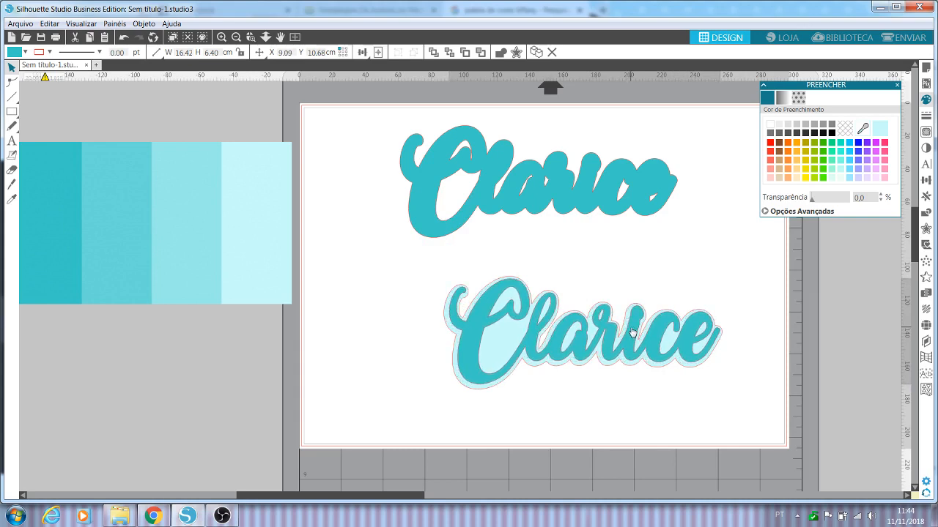
{"action": "key", "text": "Escape"}
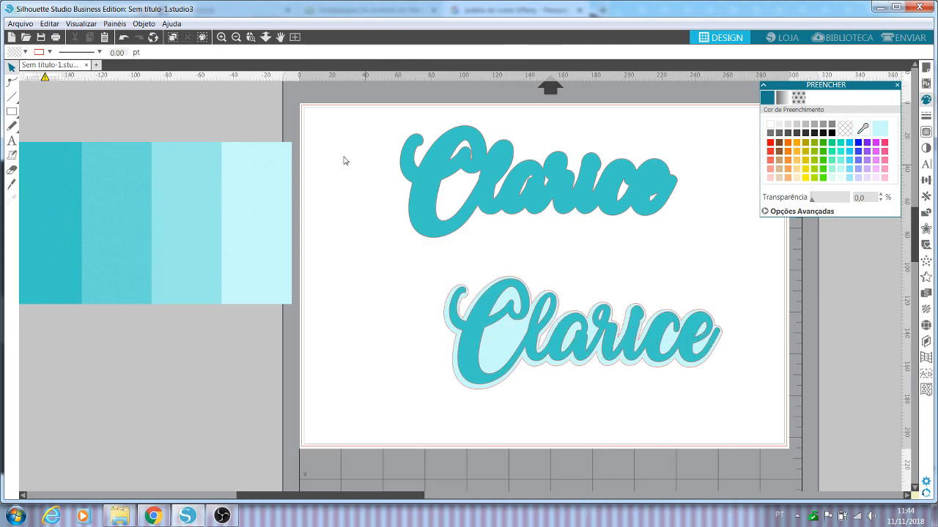
{"action": "left_click", "coordinate": [123, 37]}
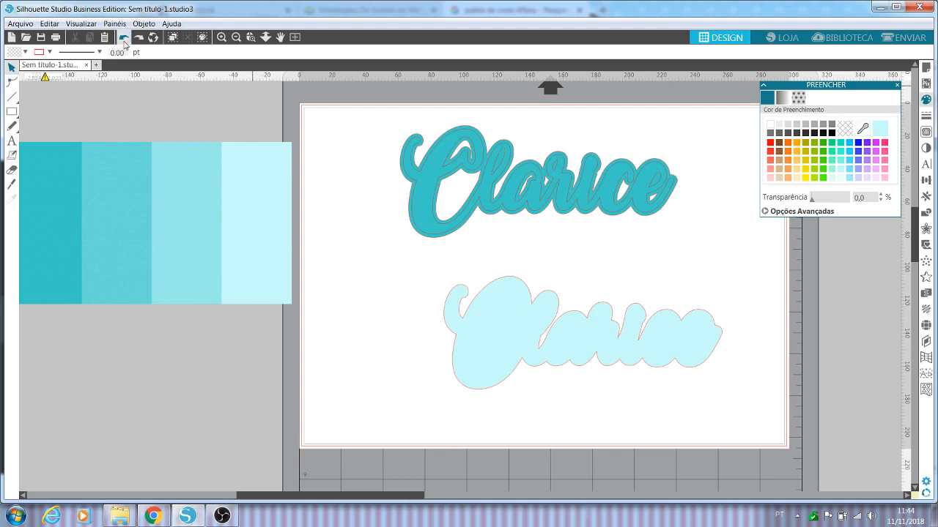
{"action": "left_click", "coordinate": [123, 37]}
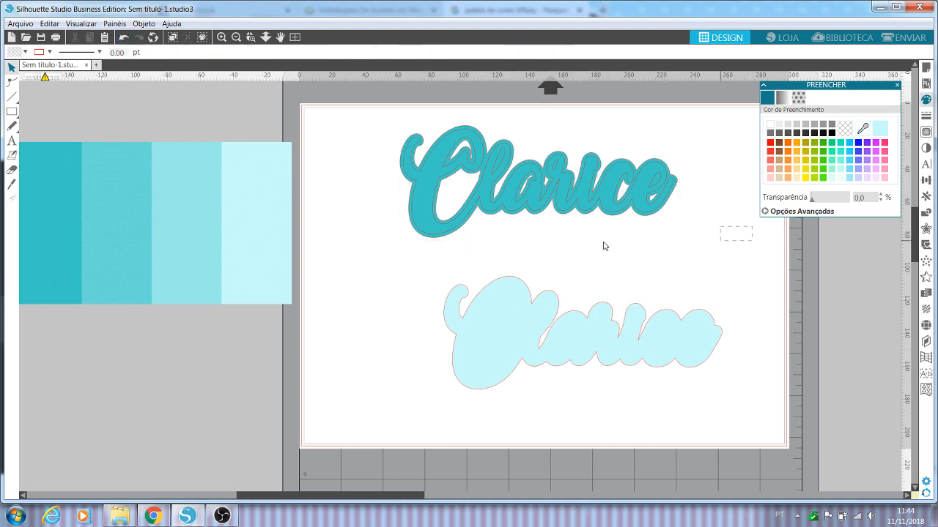
Step: Group the upper lettering with its offset backing and move the group slightly to the left
{"action": "left_click_drag", "start_coordinate": [752, 226], "coordinate": [506, 176]}
{"action": "right_click", "coordinate": [506, 177]}
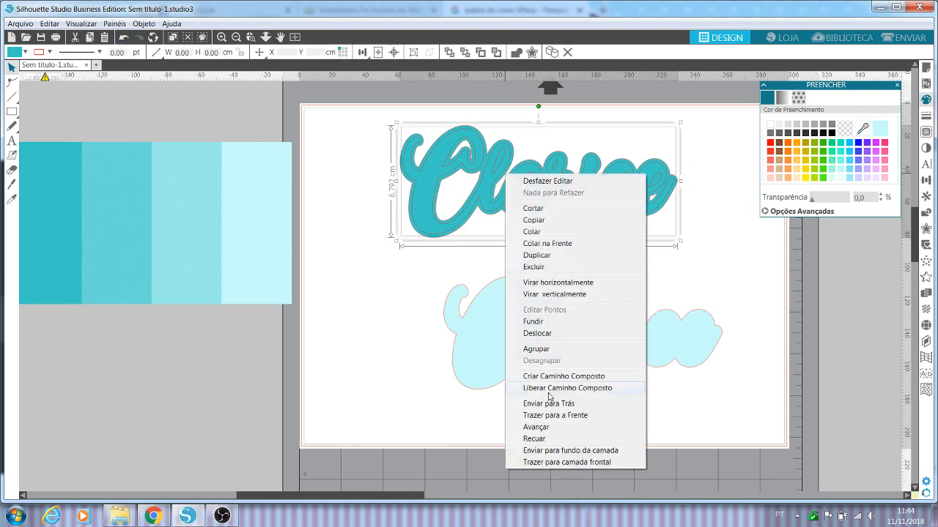
{"action": "left_click", "coordinate": [535, 350]}
{"action": "left_click_drag", "start_coordinate": [534, 217], "coordinate": [500, 219]}
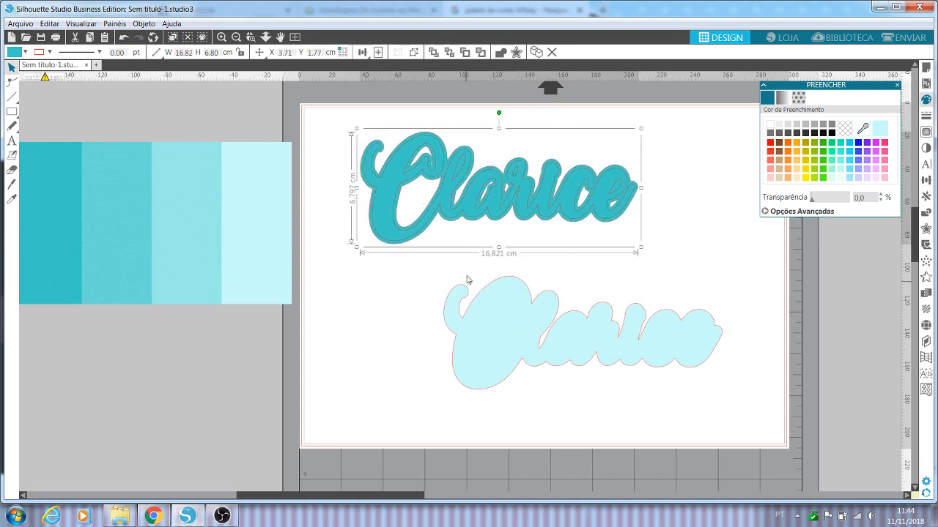
Step: Create a 0.200 cm rounded offset around the light turquoise backing and check the cut lines in the Send workspace
{"action": "left_click", "coordinate": [717, 327]}
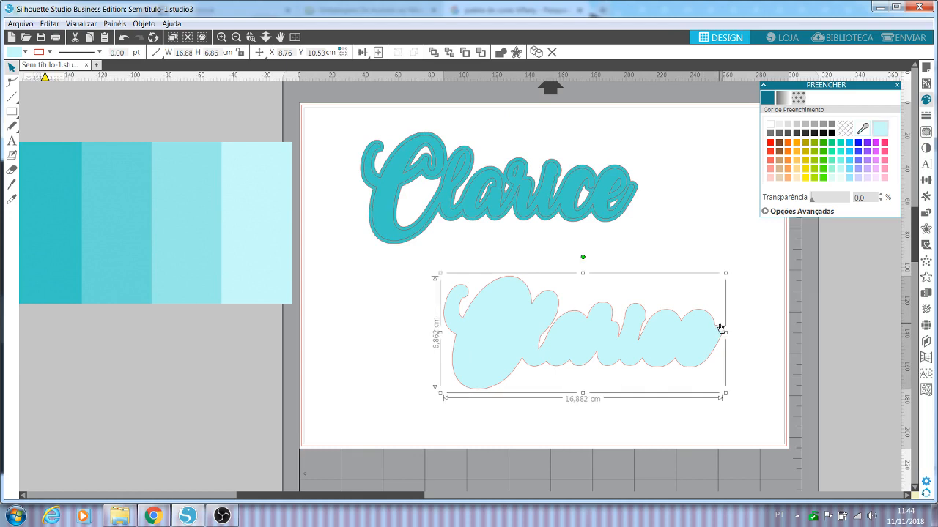
{"action": "left_click", "coordinate": [926, 229]}
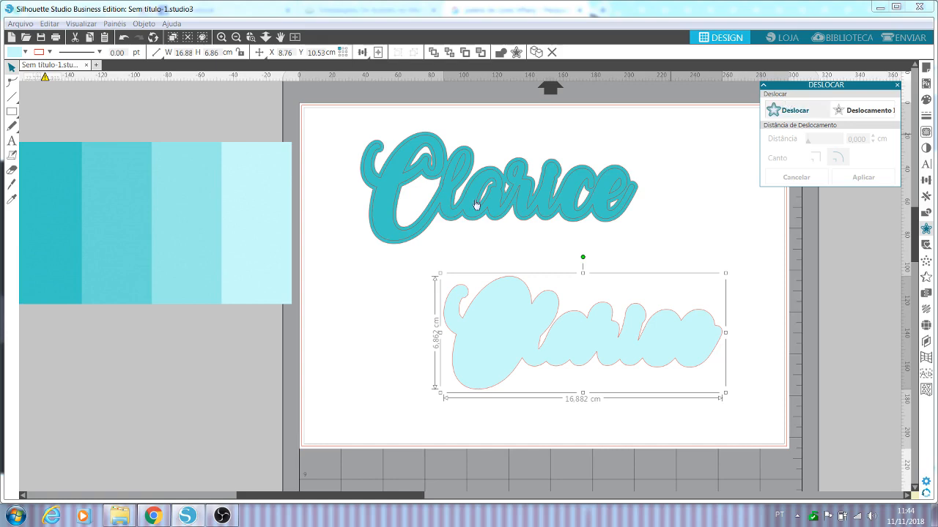
{"action": "left_click", "coordinate": [796, 111]}
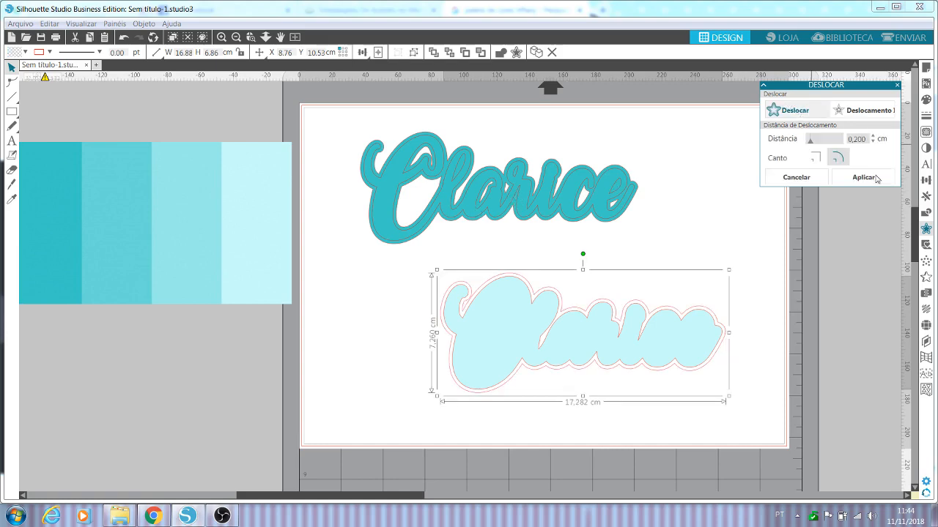
{"action": "left_click", "coordinate": [912, 38]}
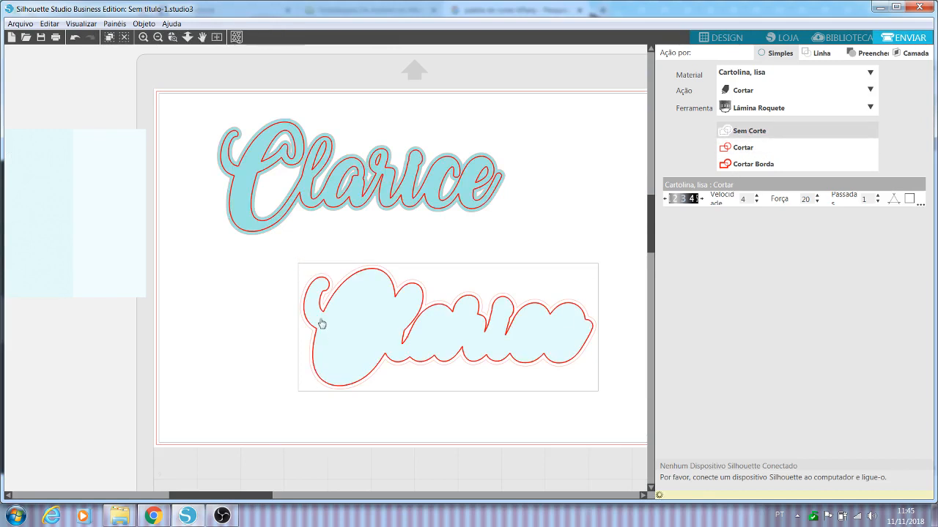
{"action": "left_click", "coordinate": [734, 39]}
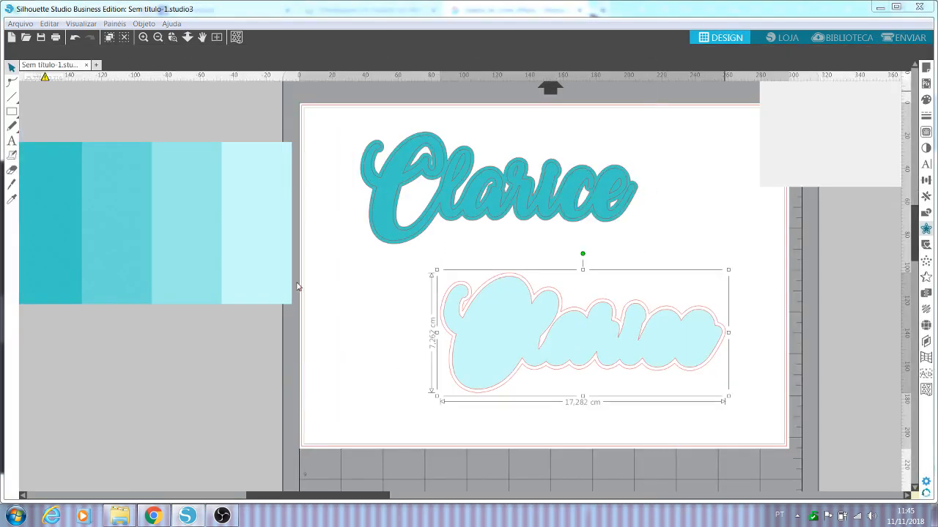
Step: Fill the new outer offset with the same lightest turquoise and group it with the light backing
{"action": "left_click", "coordinate": [928, 100]}
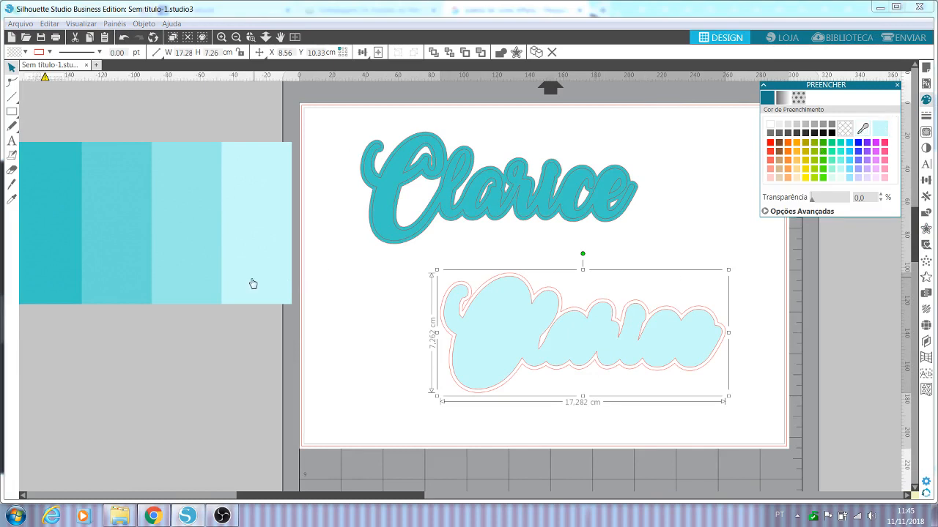
{"action": "left_click", "coordinate": [882, 126]}
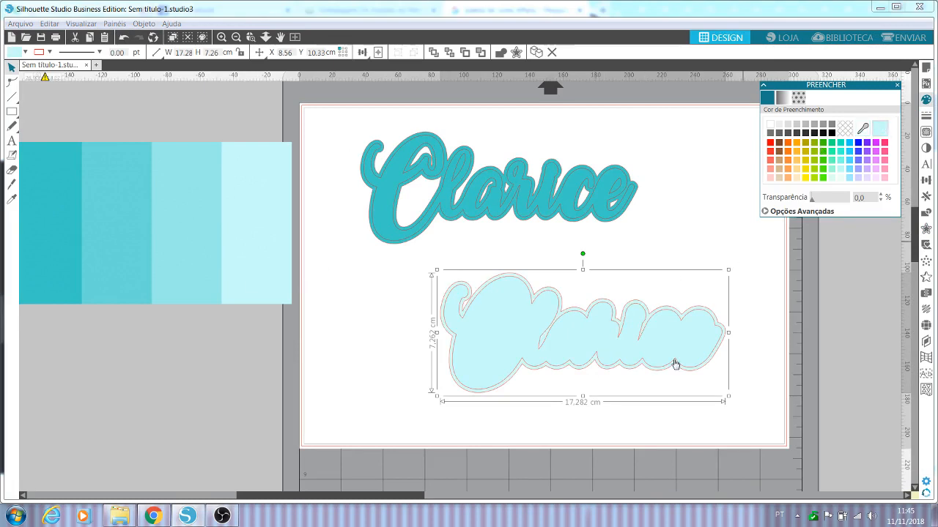
{"action": "right_click", "coordinate": [572, 324]}
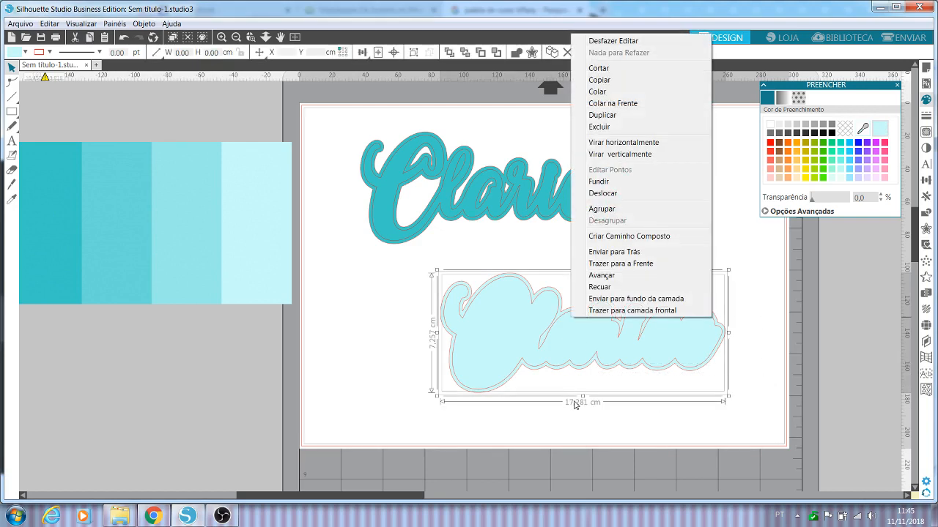
{"action": "left_click", "coordinate": [602, 210]}
{"action": "left_click", "coordinate": [721, 238]}
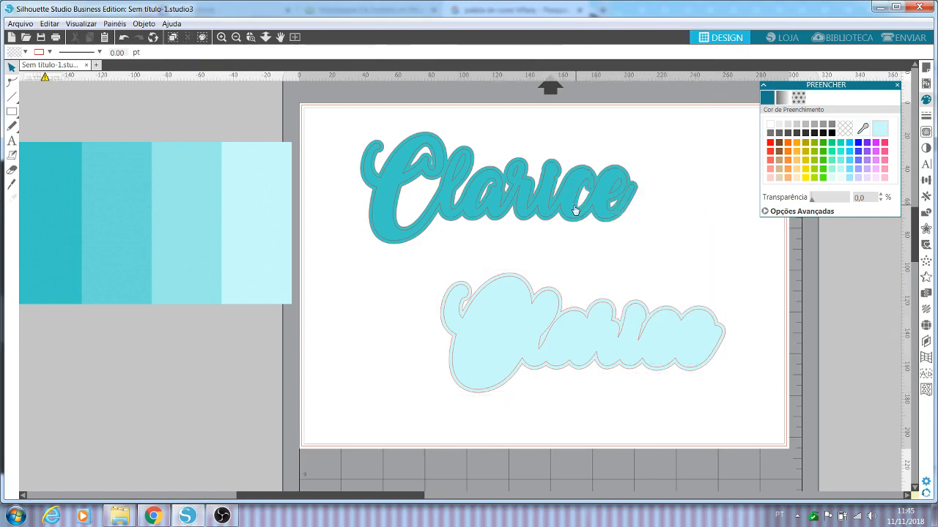
Step: Arrange the upper name directly above the light backing and move the palette image farther from the page
{"action": "left_click_drag", "start_coordinate": [573, 206], "coordinate": [649, 228]}
{"action": "left_click", "coordinate": [601, 263]}
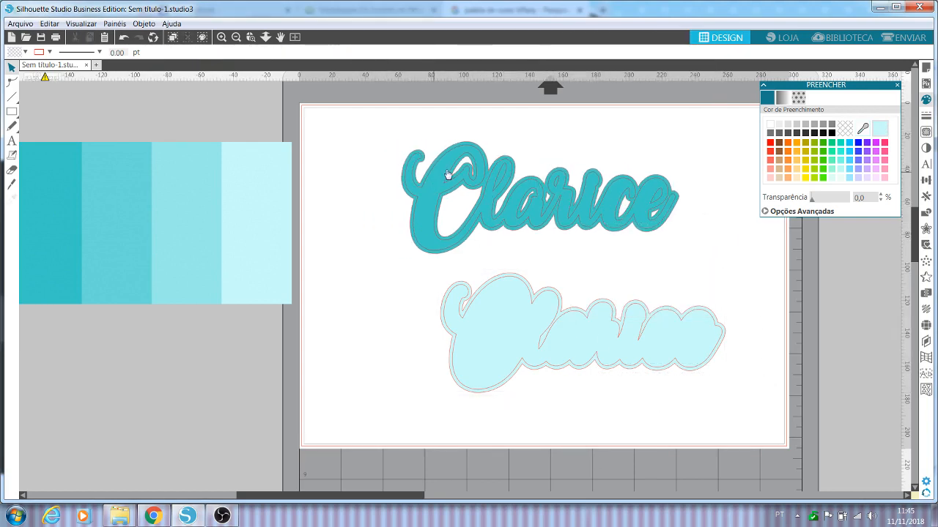
{"action": "left_click_drag", "start_coordinate": [529, 324], "coordinate": [484, 320]}
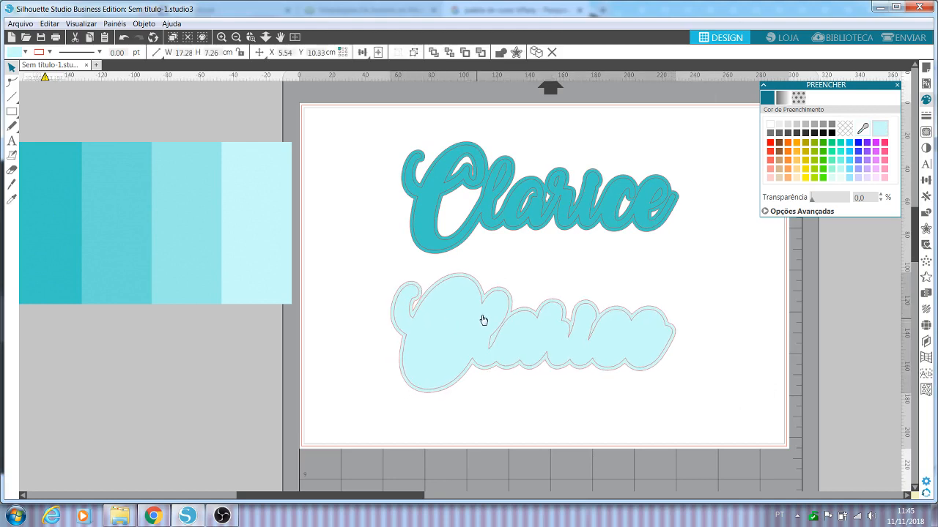
{"action": "left_click_drag", "start_coordinate": [147, 206], "coordinate": [71, 145]}
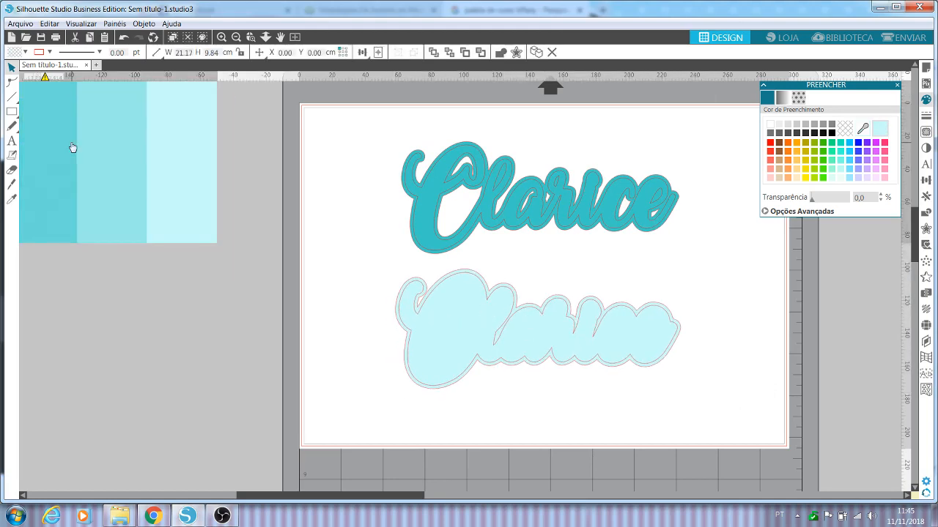
{"action": "left_click", "coordinate": [264, 202]}
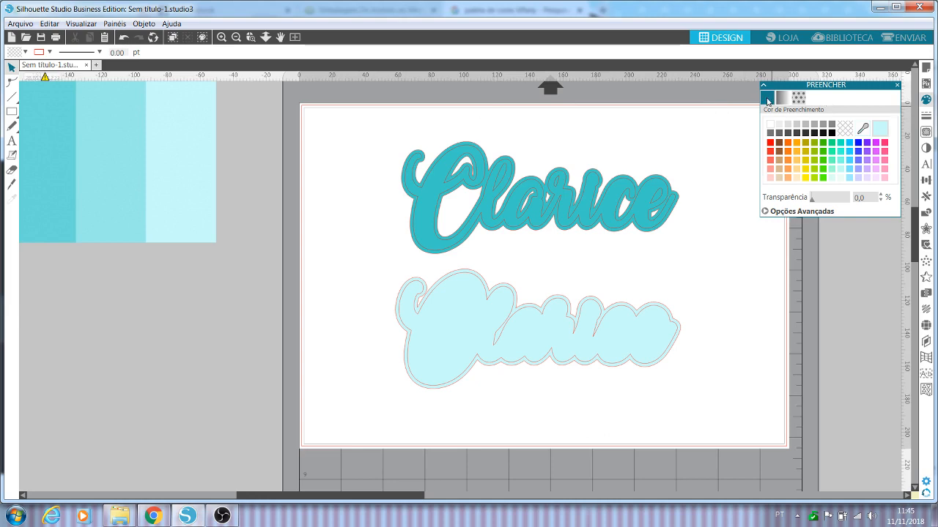
Step: Shift the upper name slightly down and to the right above the light backing and deselect everything
{"action": "left_click", "coordinate": [594, 191]}
{"action": "left_click", "coordinate": [584, 321]}
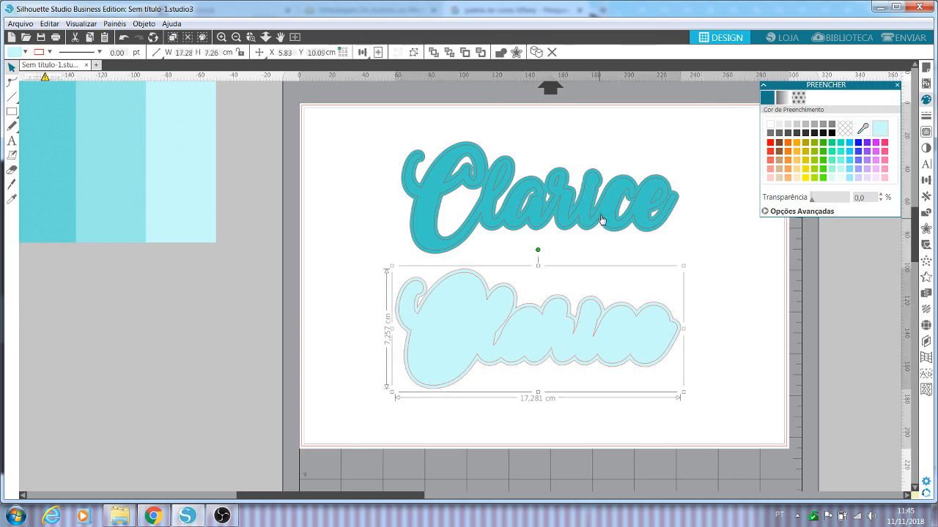
{"action": "mouse_move", "coordinate": [607, 220]}
{"action": "left_mouse_down"}
{"action": "mouse_move", "coordinate": [608, 236]}
{"action": "mouse_move", "coordinate": [593, 241]}
{"action": "mouse_move", "coordinate": [596, 229]}
{"action": "left_mouse_up"}
{"action": "left_click", "coordinate": [582, 300]}
{"action": "left_click", "coordinate": [588, 266]}
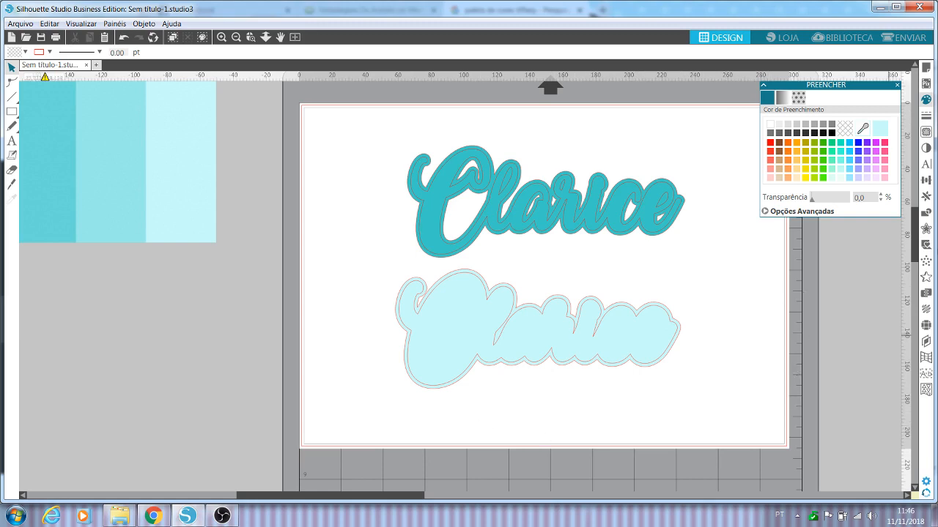
Step: Enable Tipo 1 registration marks for the CAMEO on the page and check all the marks around both names
{"action": "left_click", "coordinate": [926, 68]}
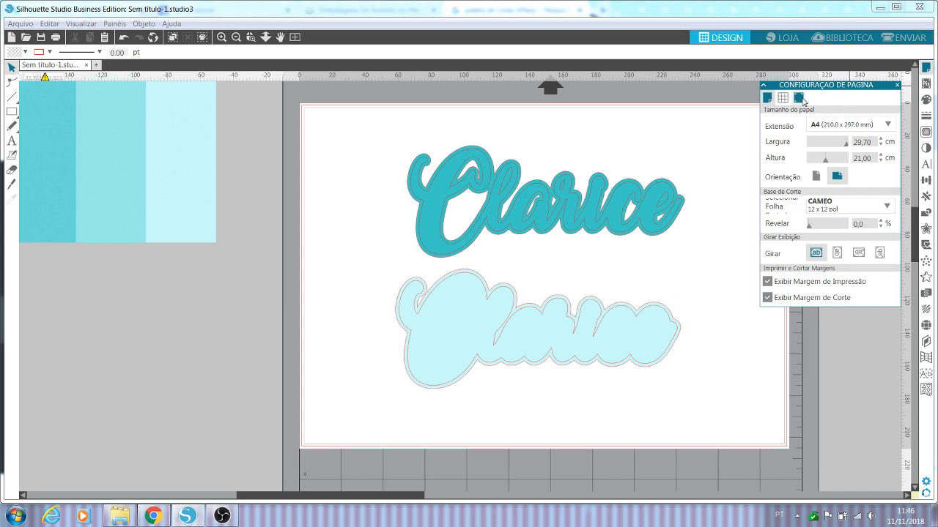
{"action": "left_click", "coordinate": [800, 99]}
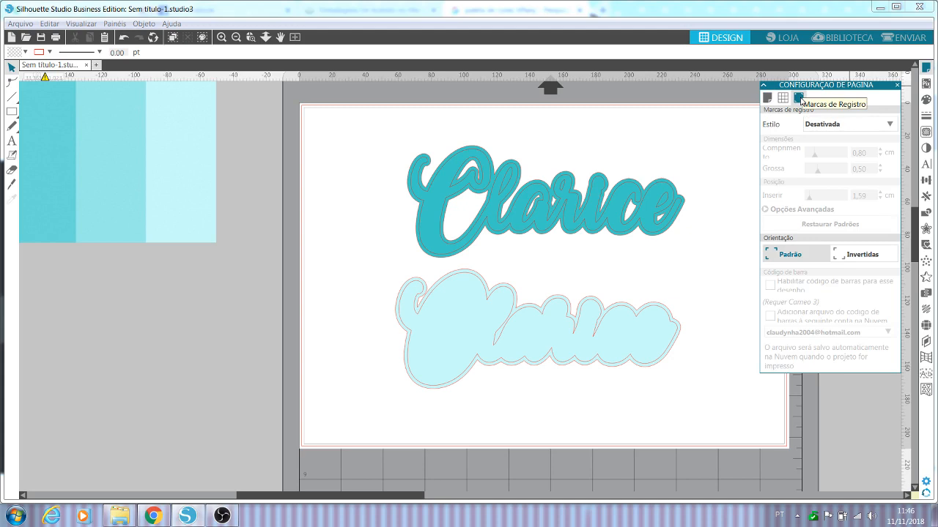
{"action": "left_click", "coordinate": [820, 124]}
{"action": "left_click", "coordinate": [821, 149]}
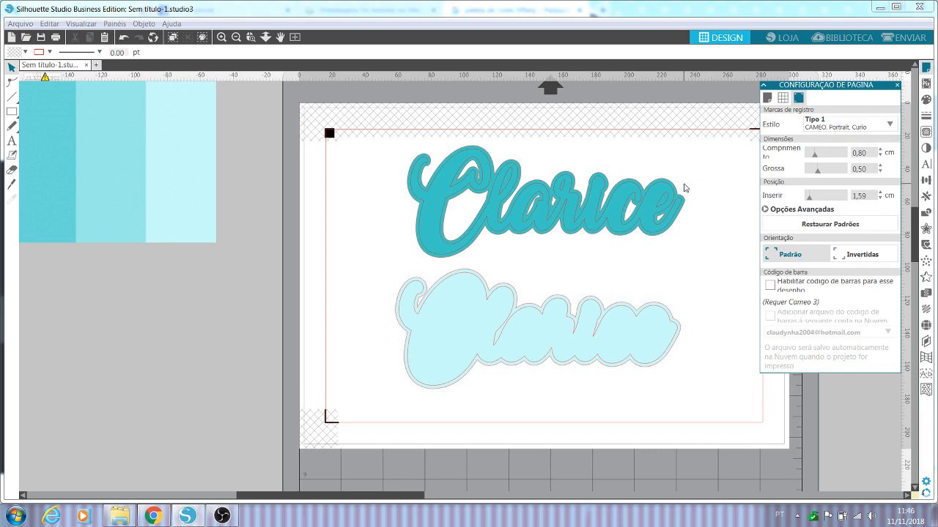
{"action": "left_click", "coordinate": [885, 130]}
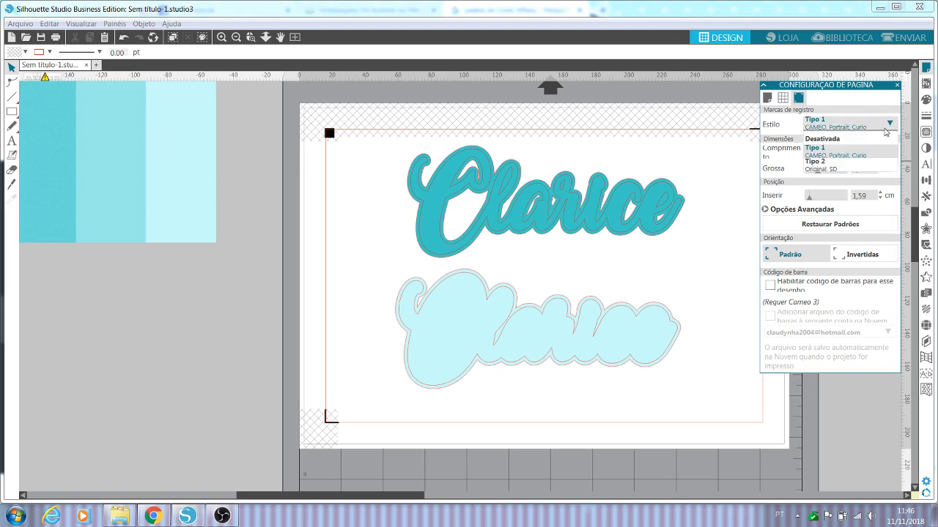
{"action": "left_click", "coordinate": [825, 151]}
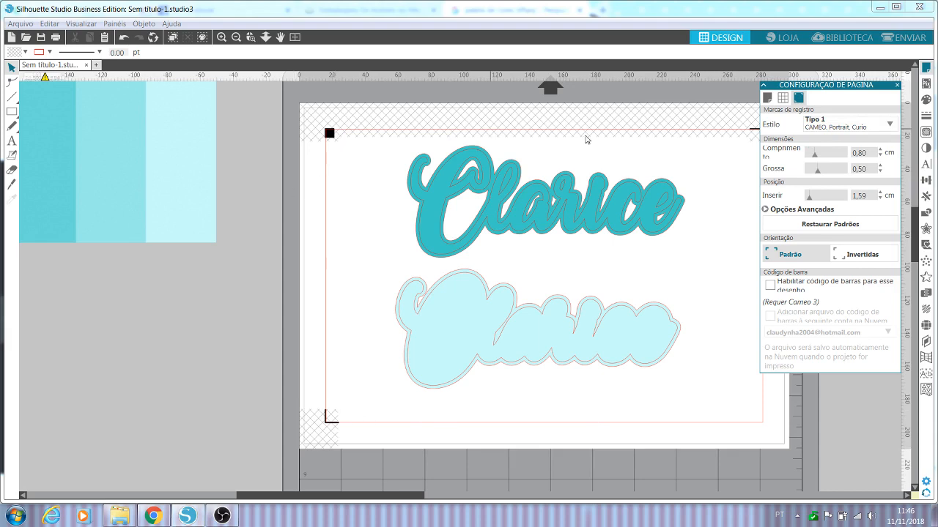
{"action": "left_click_drag", "start_coordinate": [407, 496], "coordinate": [435, 495]}
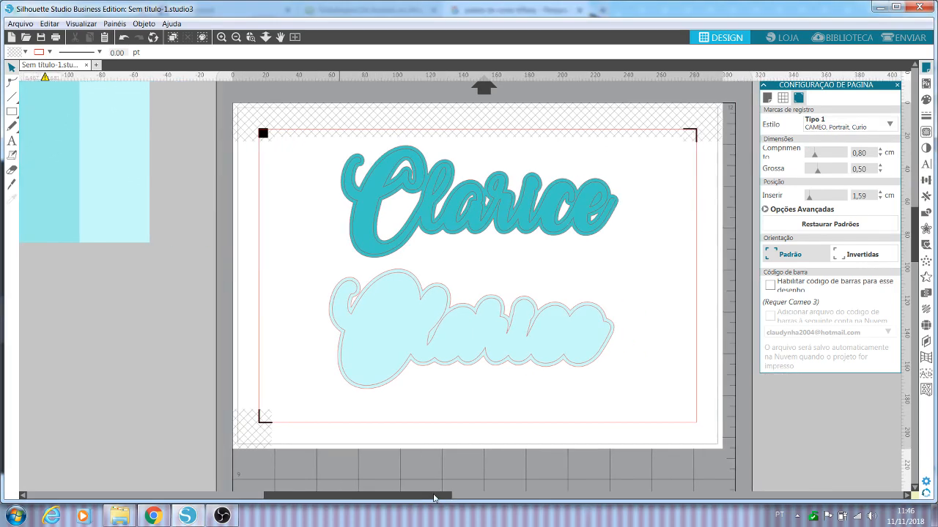
{"action": "scroll", "coordinate": [531, 356], "scroll_direction": "up", "scroll_amount": 2}
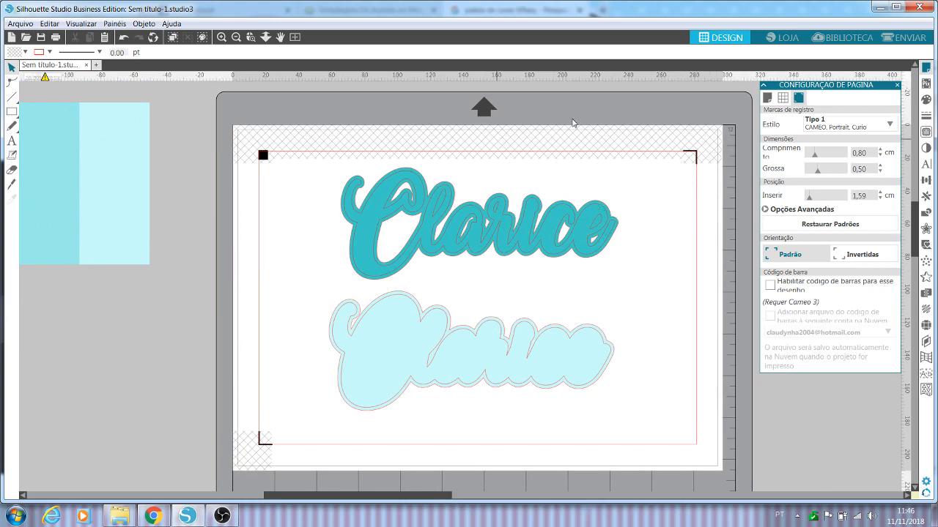
{"action": "scroll", "coordinate": [585, 122], "scroll_direction": "up", "scroll_amount": 1}
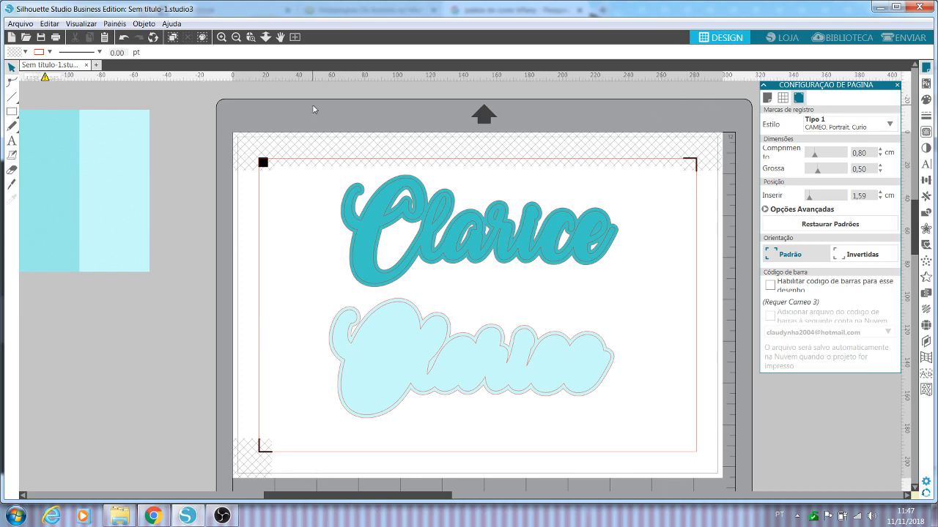
{"action": "left_click", "coordinate": [236, 37]}
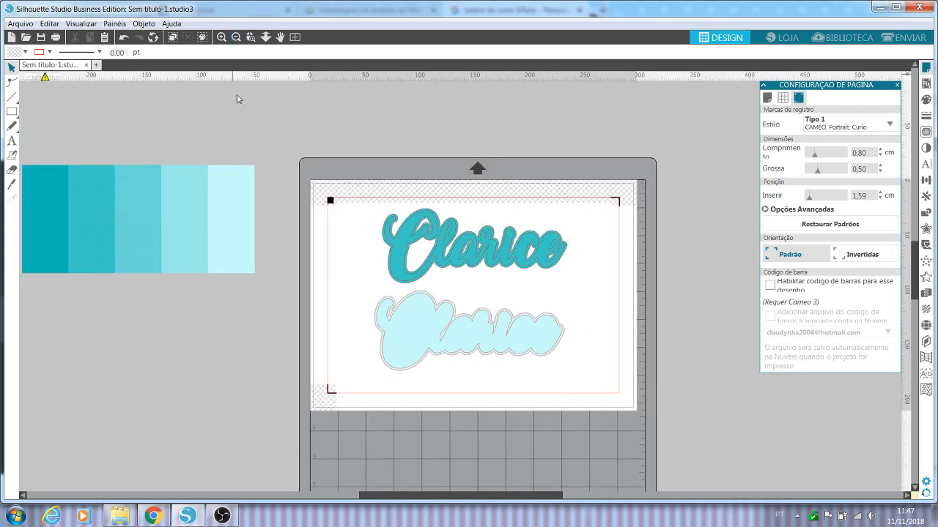
{"action": "scroll", "coordinate": [453, 284], "scroll_direction": "down", "scroll_amount": 1}
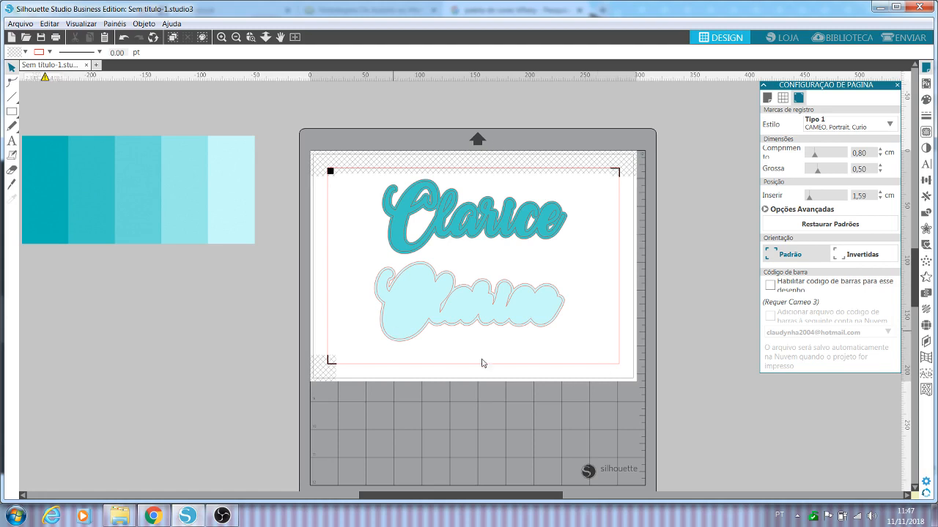
Step: Try portrait orientation for the A4 page and return it to landscape
{"action": "left_click", "coordinate": [767, 97]}
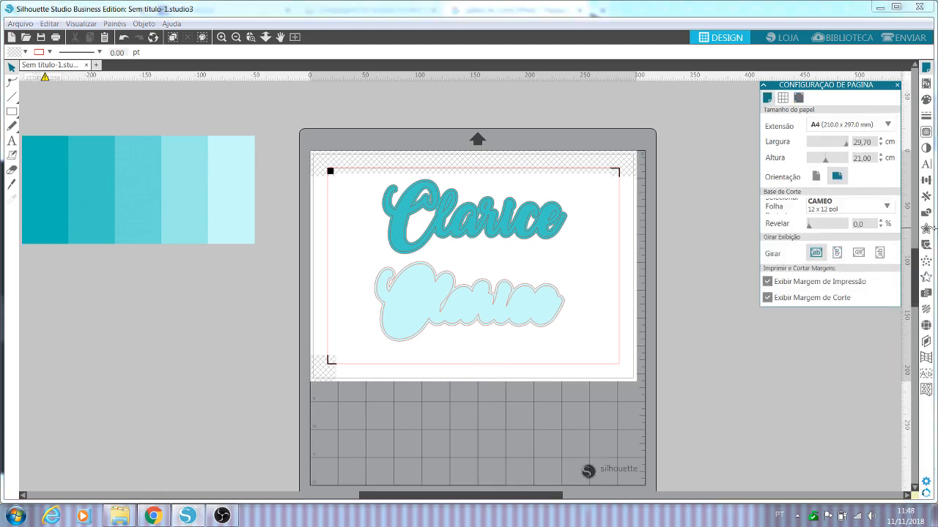
{"action": "left_click", "coordinate": [816, 176]}
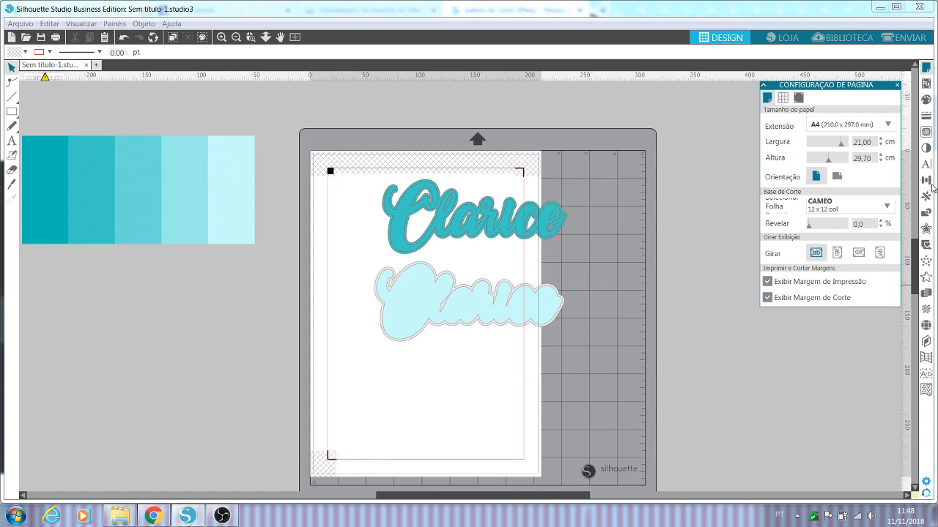
{"action": "left_click", "coordinate": [837, 177]}
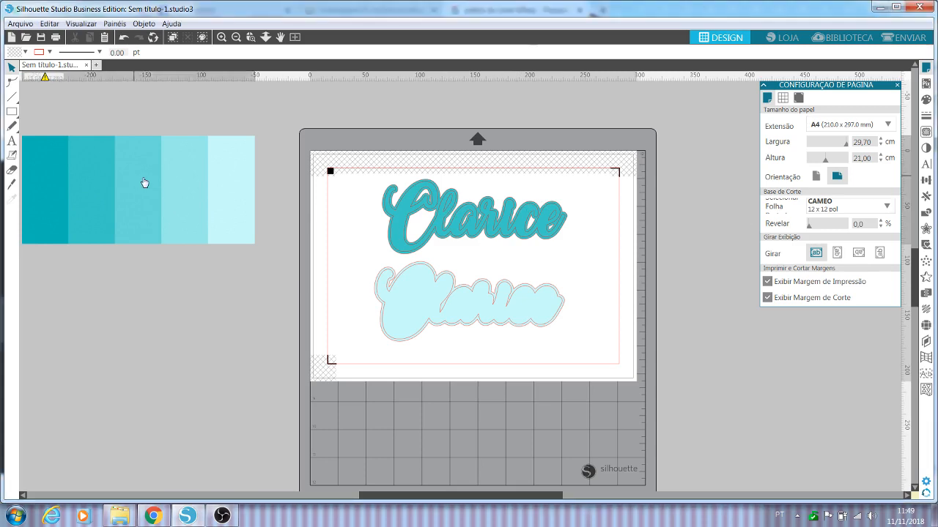
Step: Move the turquoise palette image slightly closer to the page
{"action": "left_click_drag", "start_coordinate": [145, 183], "coordinate": [174, 182]}
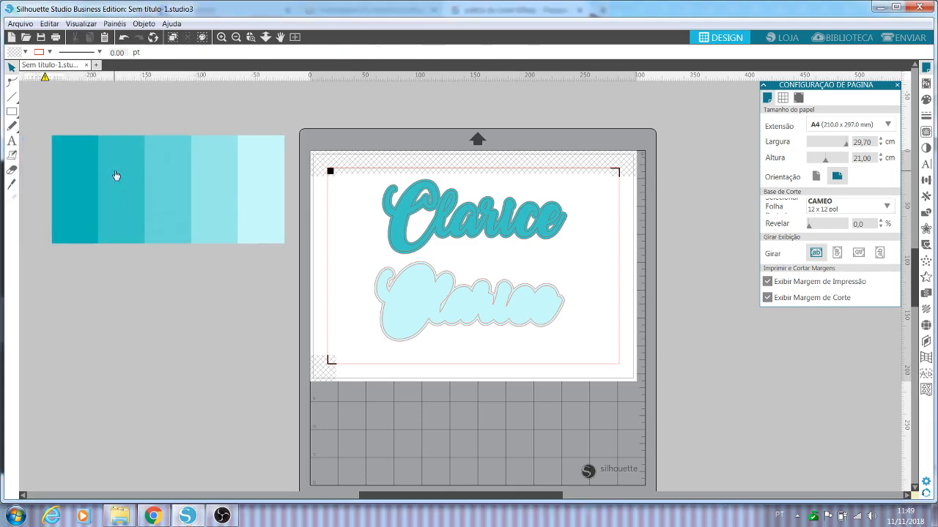